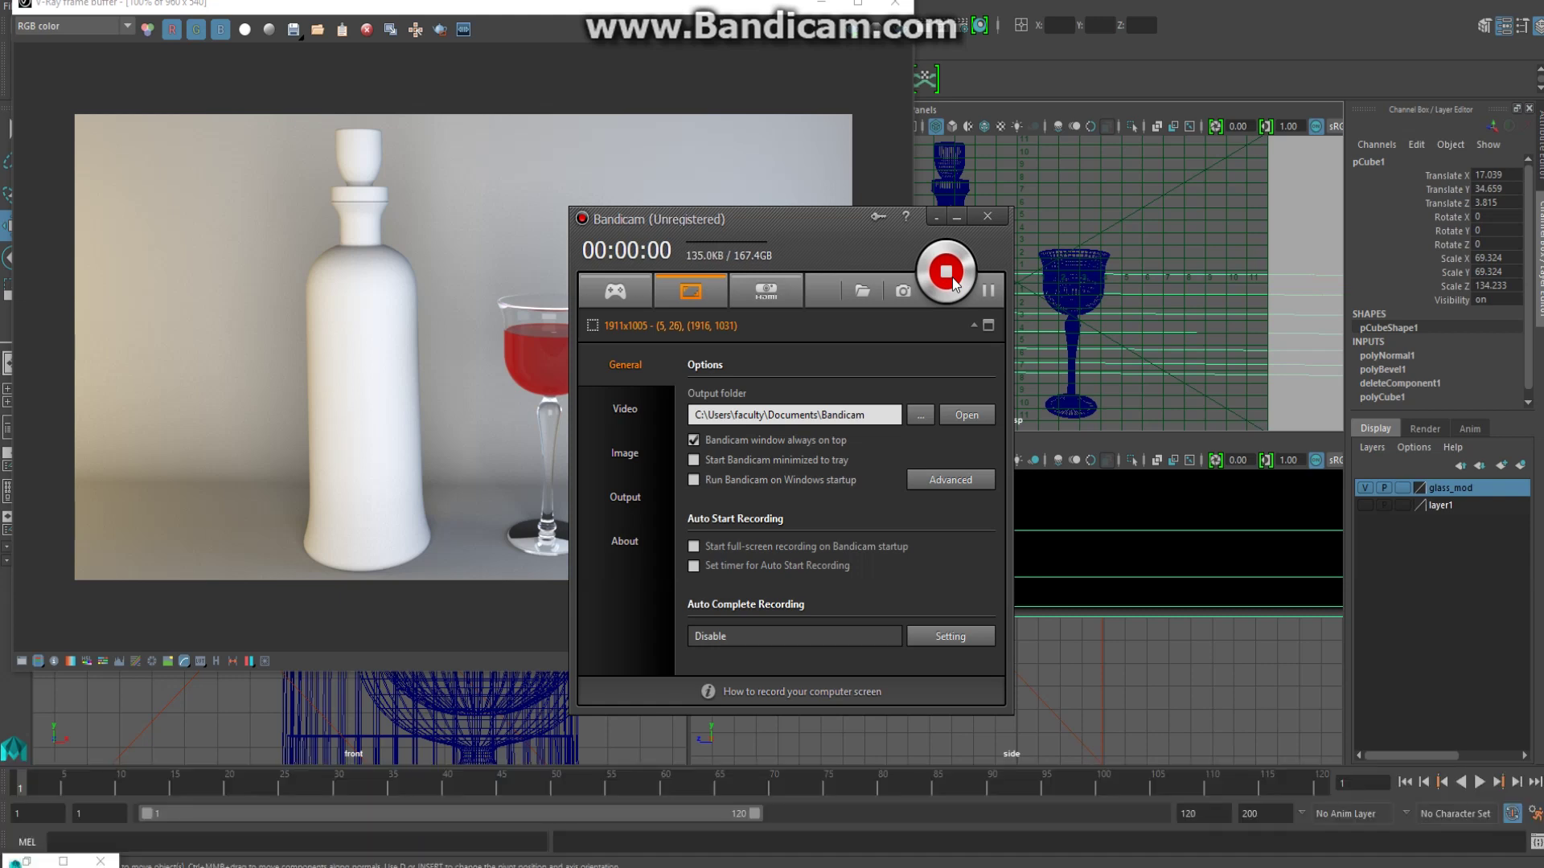
# Select the wine liquid inside the glass and open its color_water_wine material attributes.
pyautogui.click(957, 218)
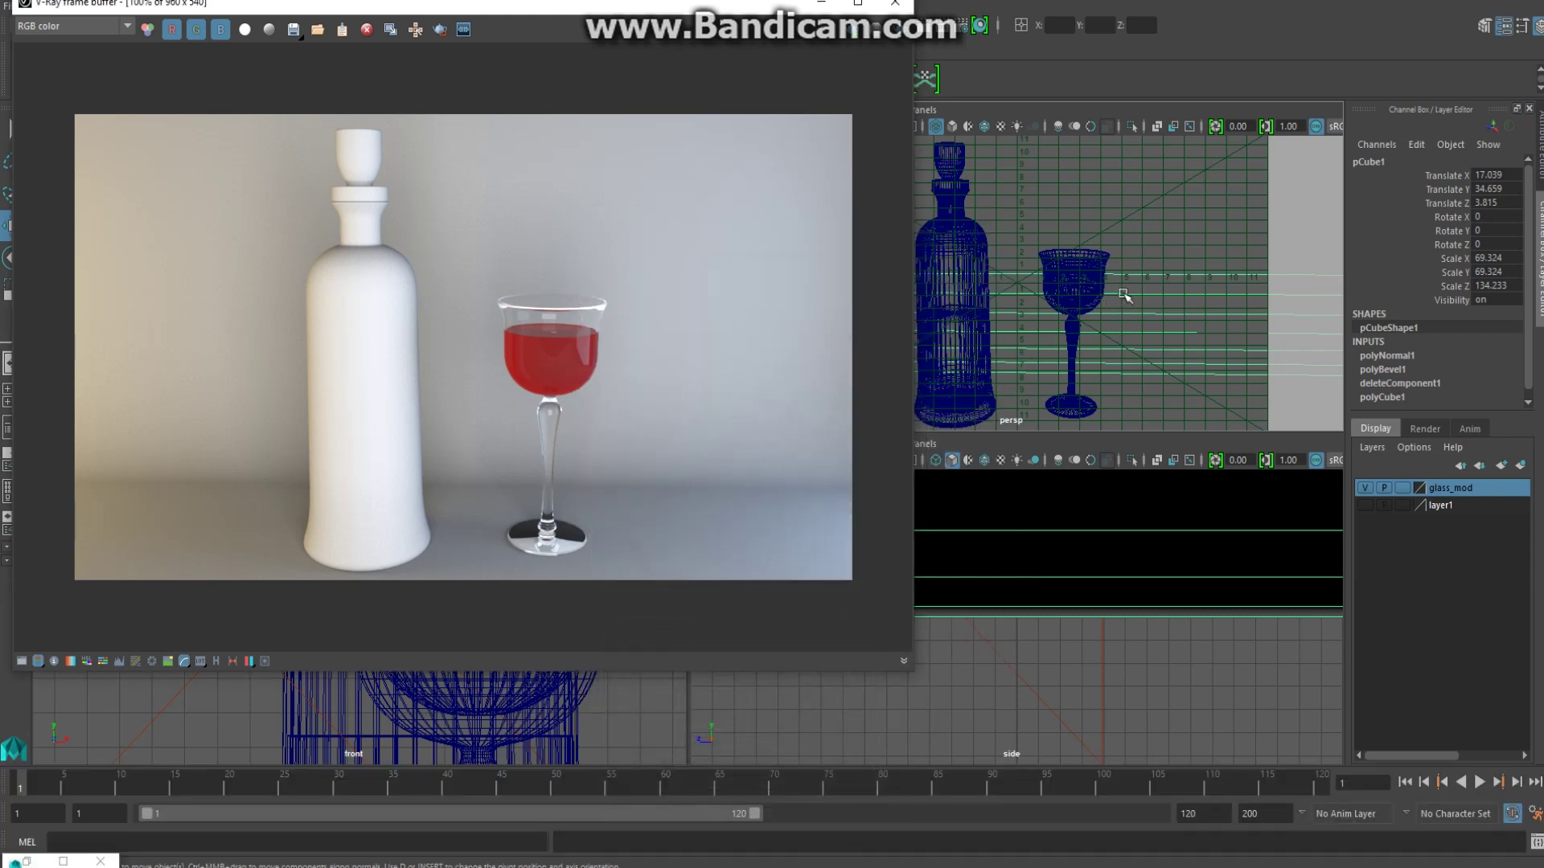
pyautogui.click(1090, 269)
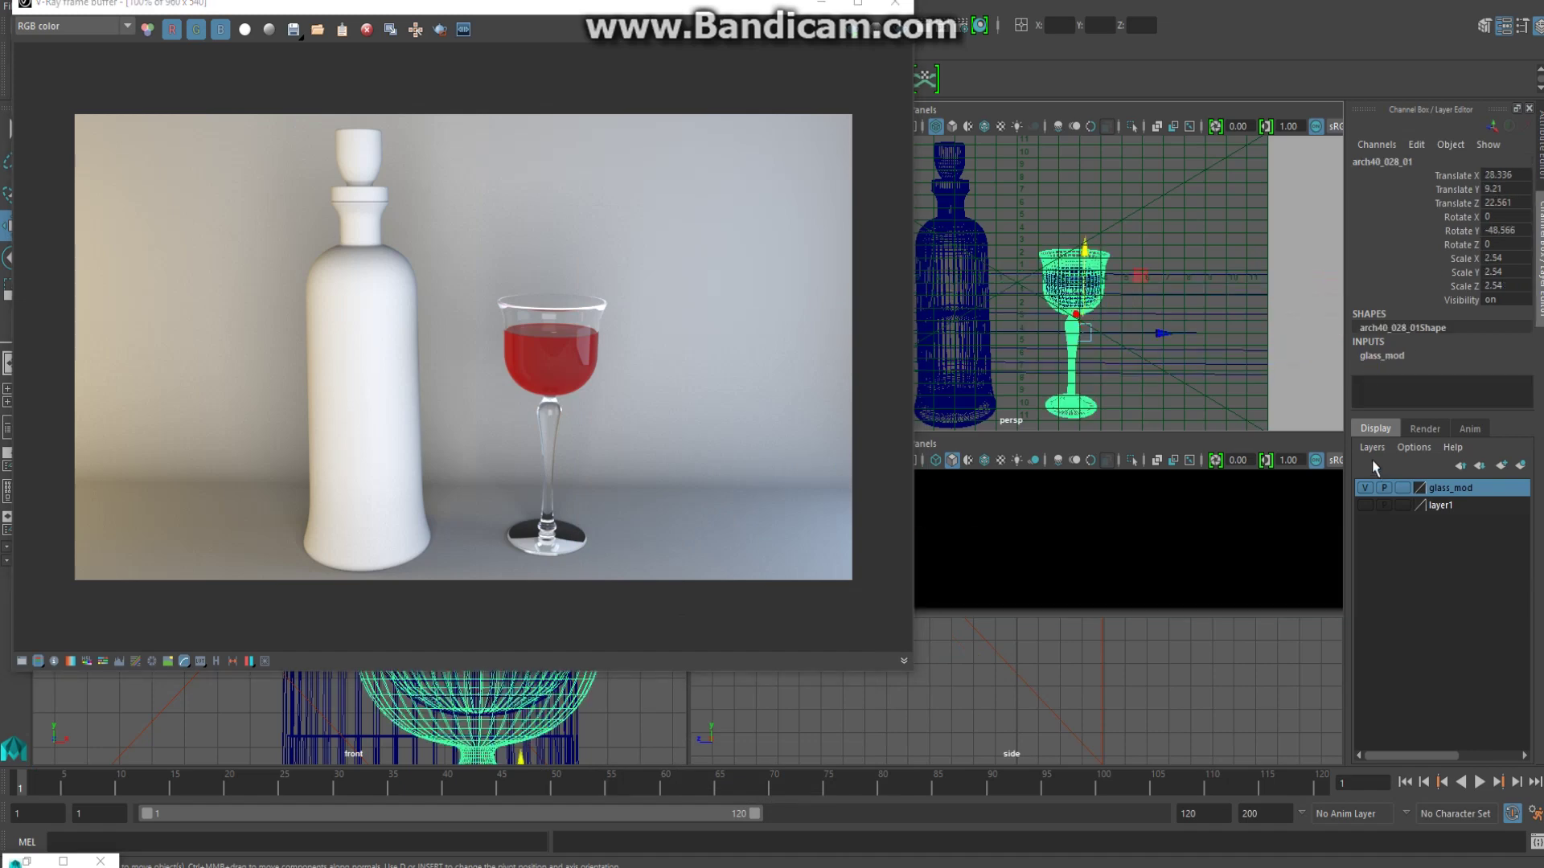
pyautogui.click(1073, 283)
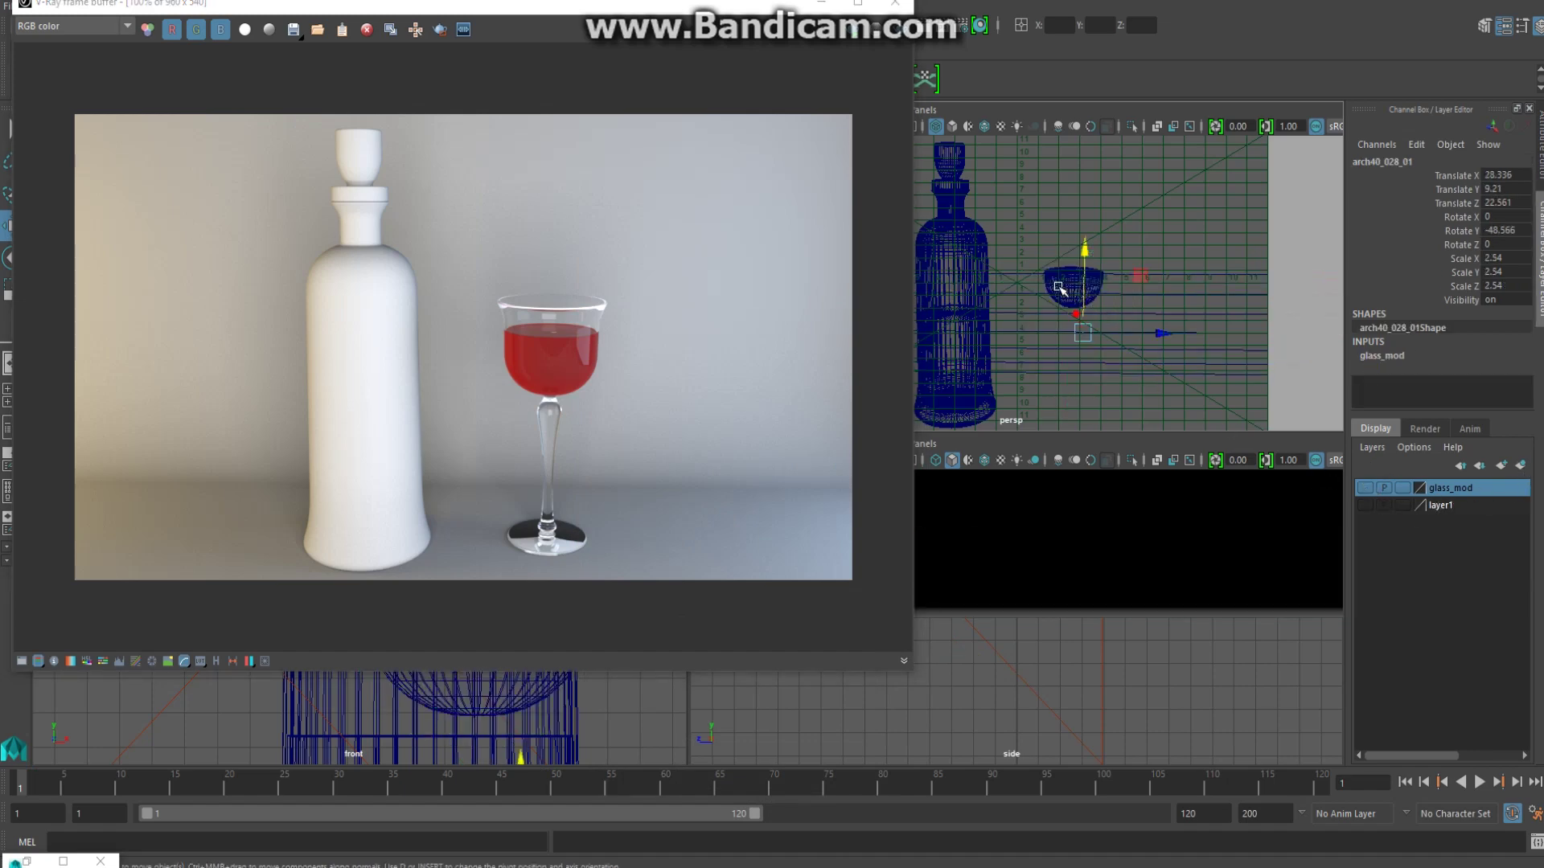
pyautogui.click(822, 6)
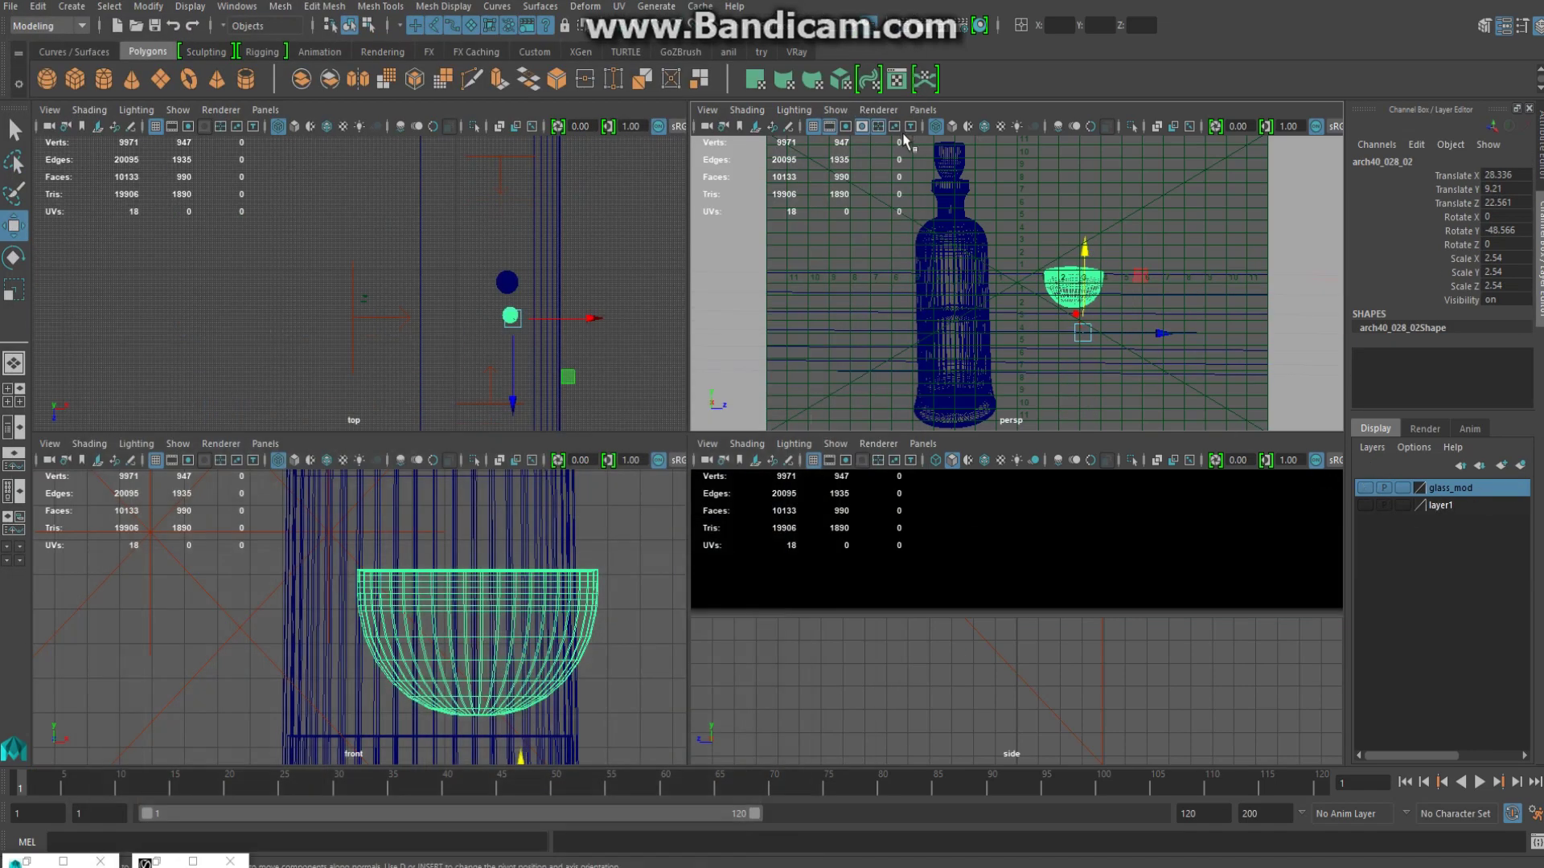
pyautogui.moveTo(1076, 291); pyautogui.dragTo(1046, 678, button='right')
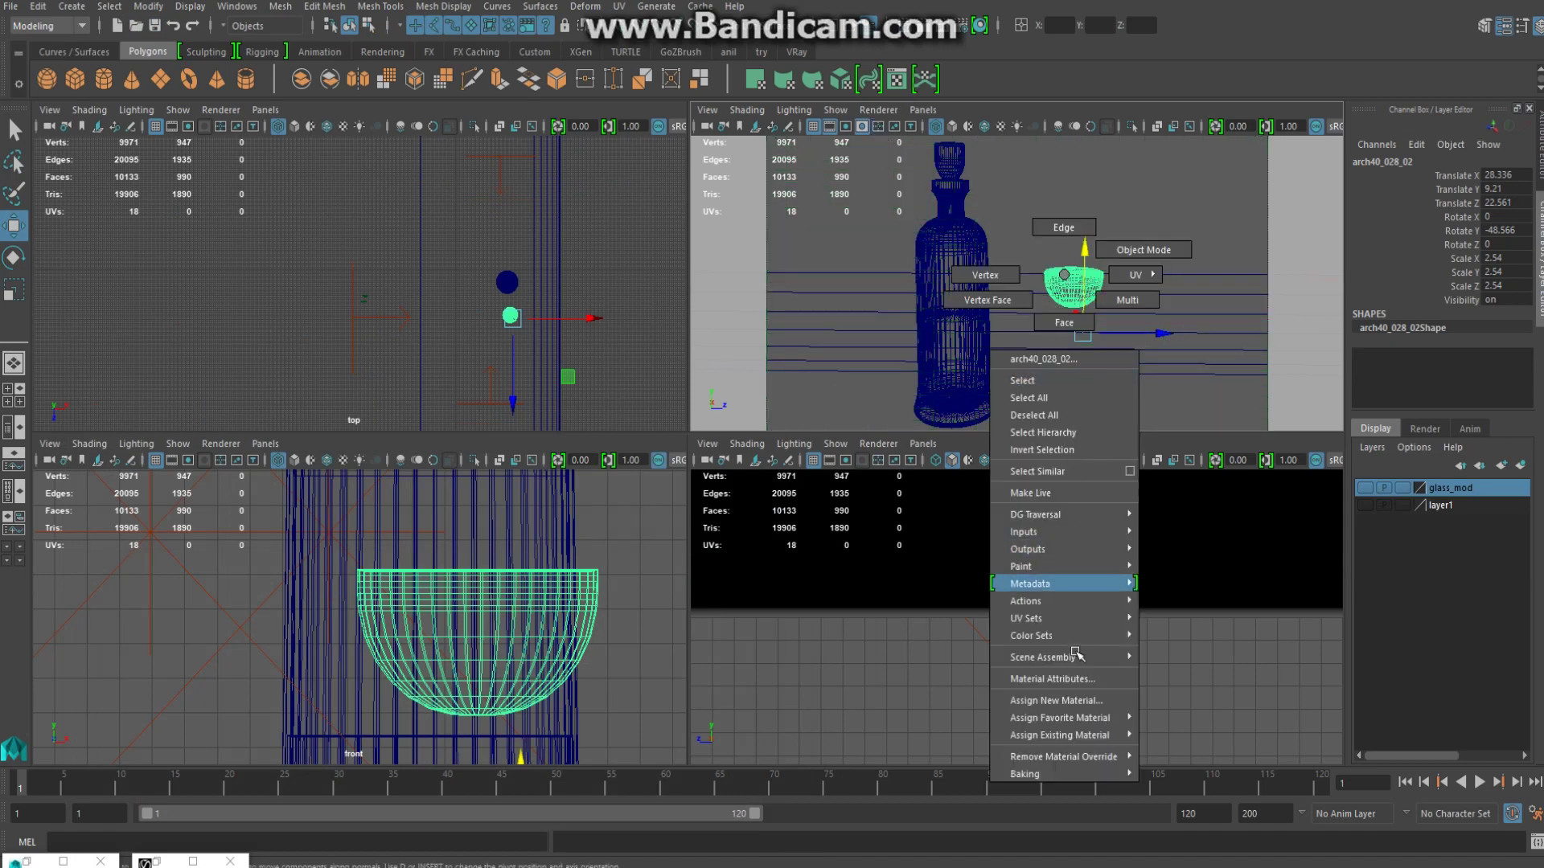
pyautogui.click(1421, 165)
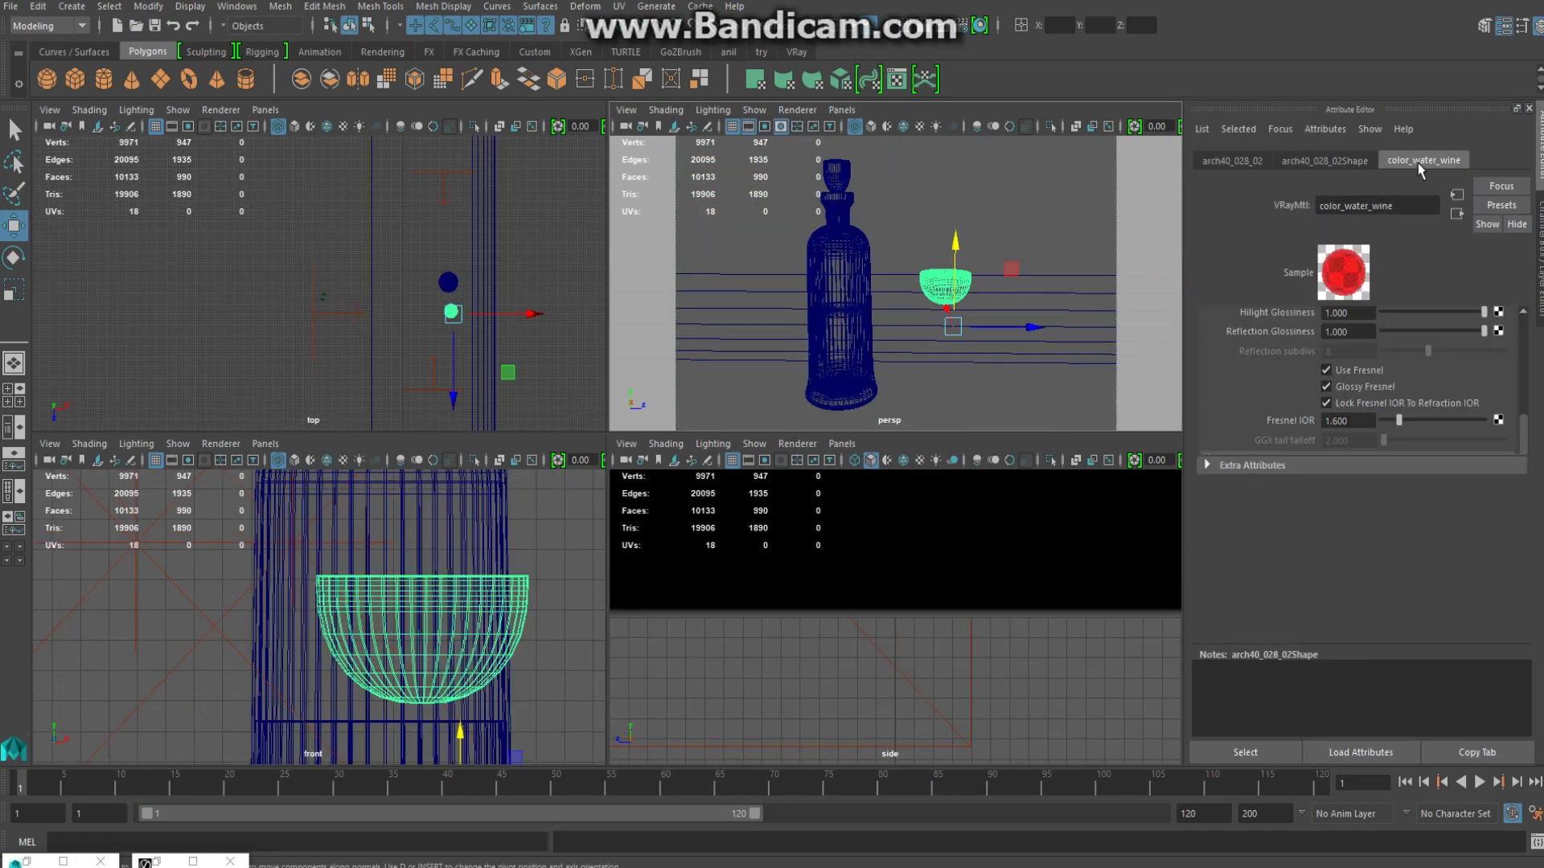
pyautogui.scroll(-3, 1420, 413)
pyautogui.scroll(-3, 1420, 413)
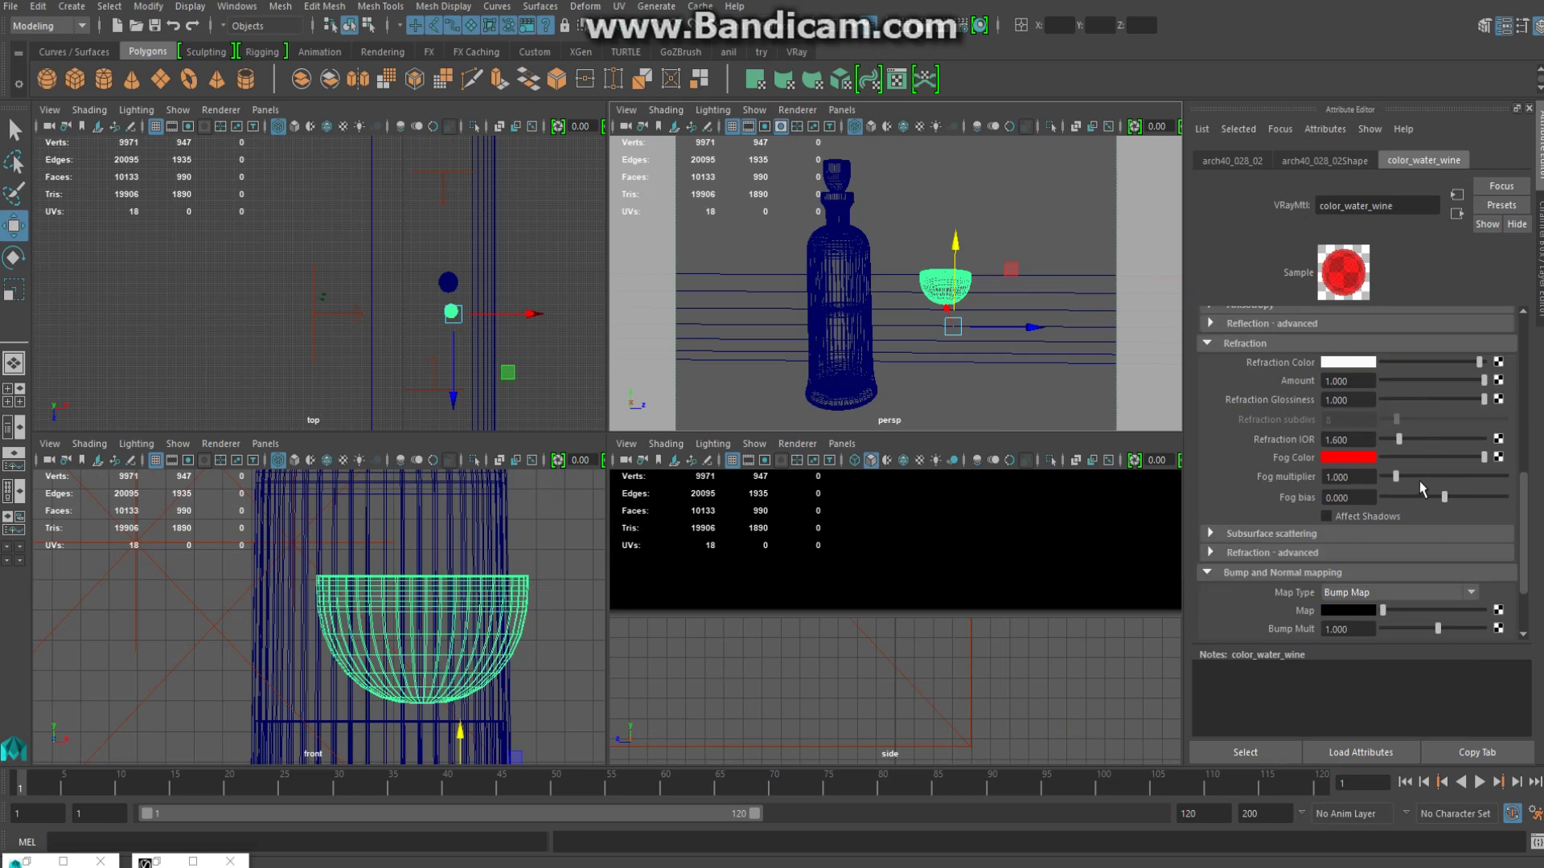
# Set color_water_wine's refraction IOR to 1.333 and its fog multiplier to 0.05.
pyautogui.click(1363, 441)
pyautogui.write('33')
pyautogui.press('Return')
pyautogui.write('0.0')
pyautogui.press('Return')
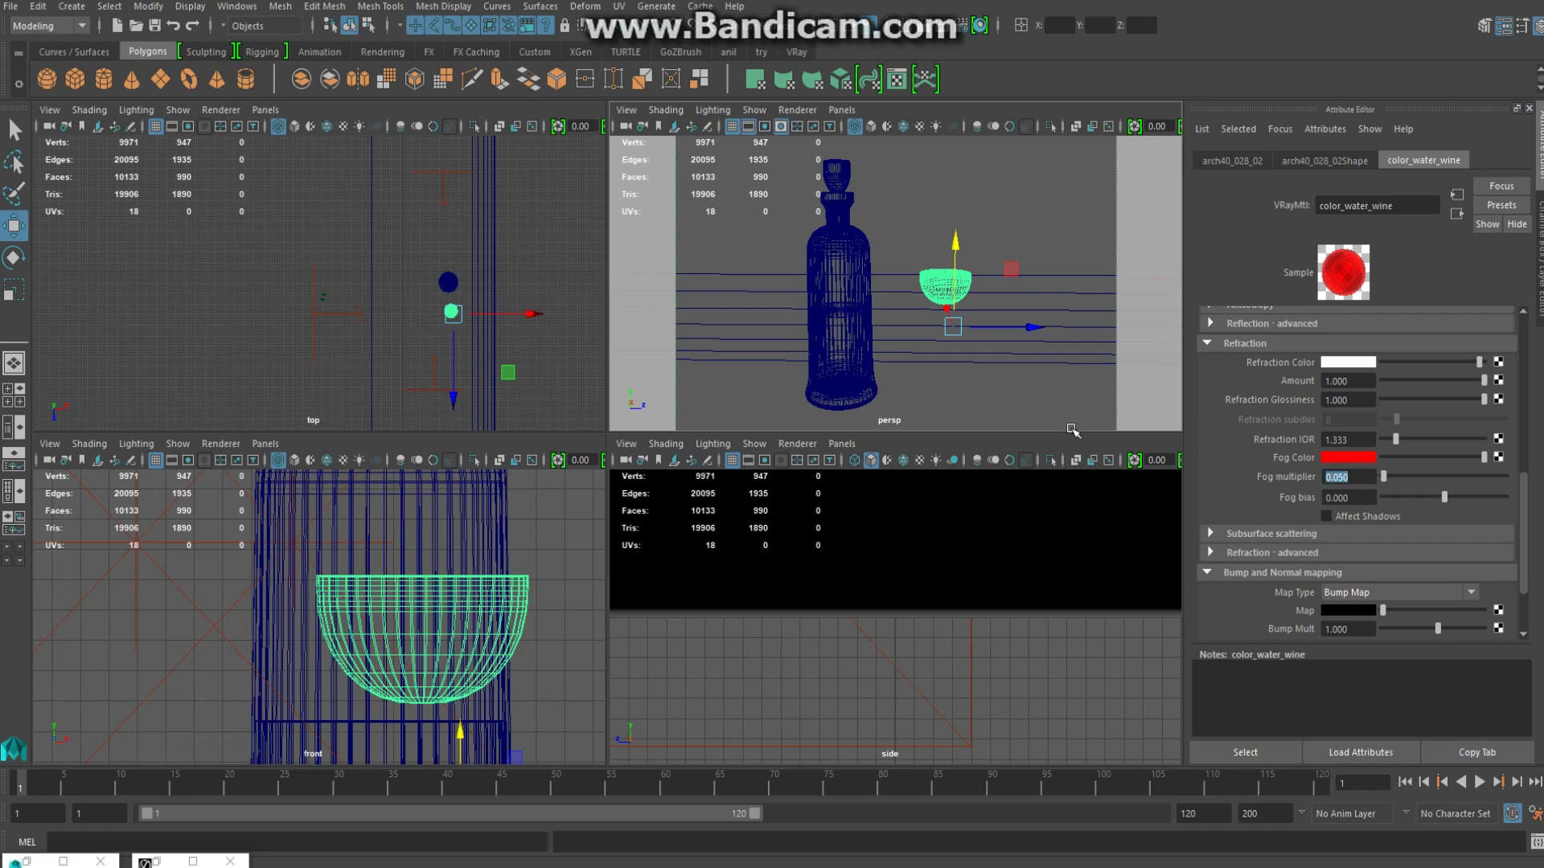
pyautogui.click(1082, 319)
# Make the glass_mod layer visible again and bring back the V-Ray frame buffer.
pyautogui.hotkey('ctrl', 'a')
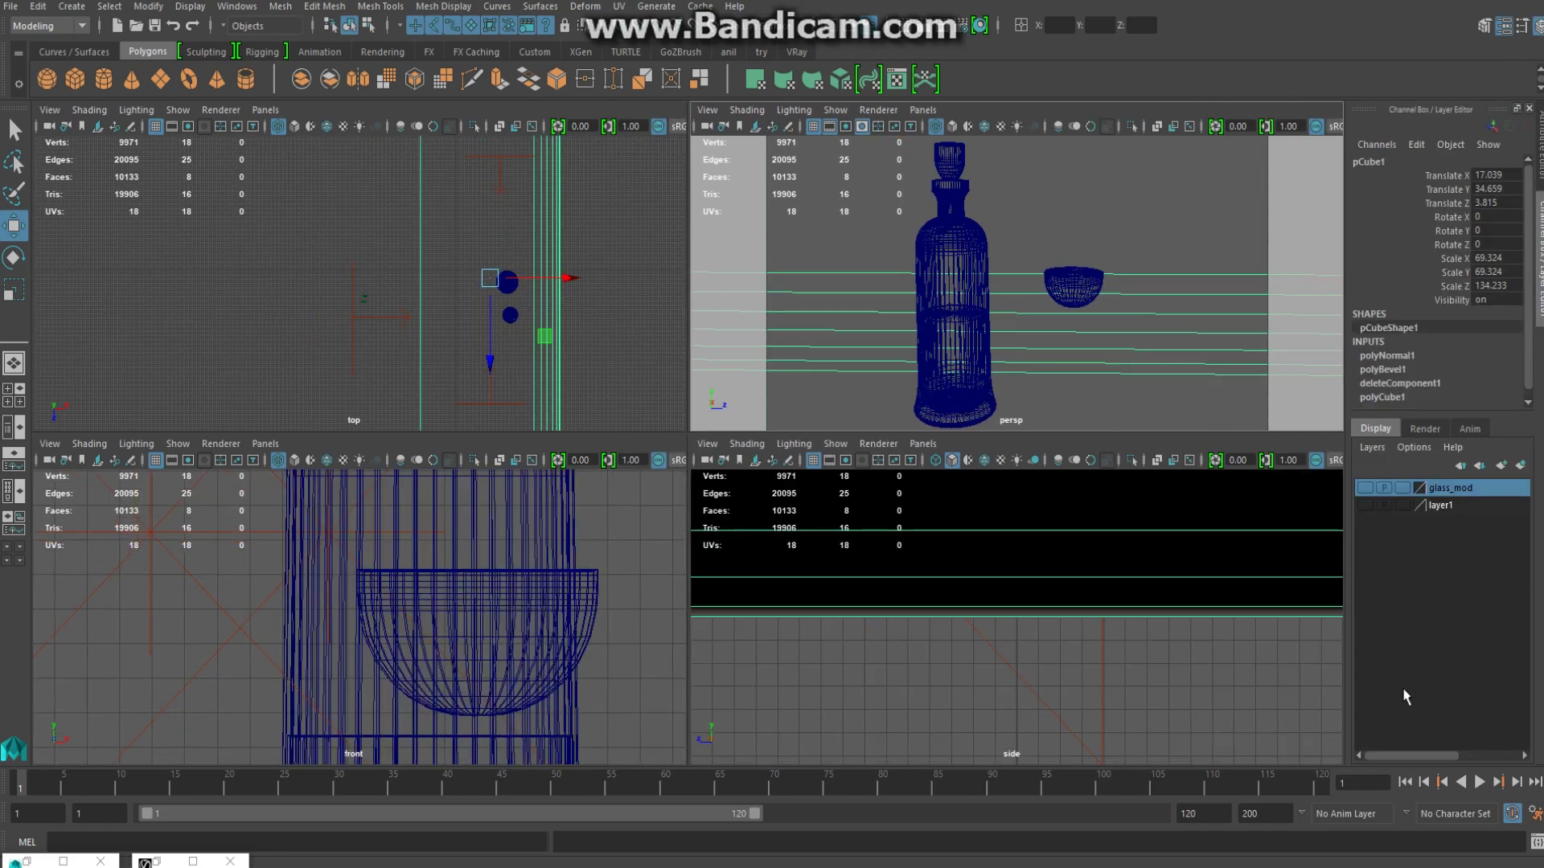
pyautogui.click(1364, 488)
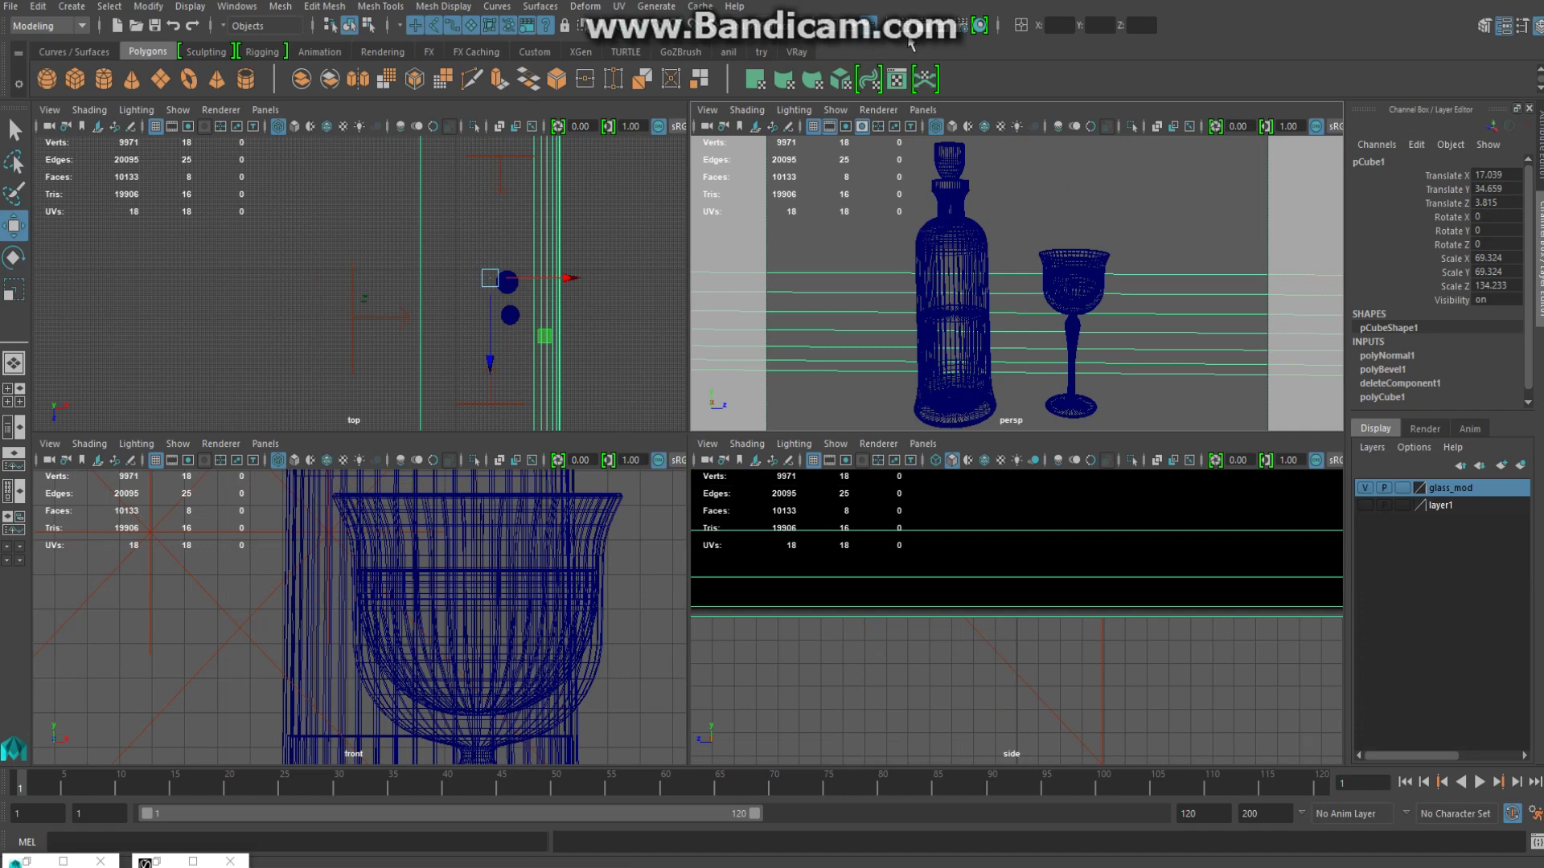
pyautogui.click(156, 862)
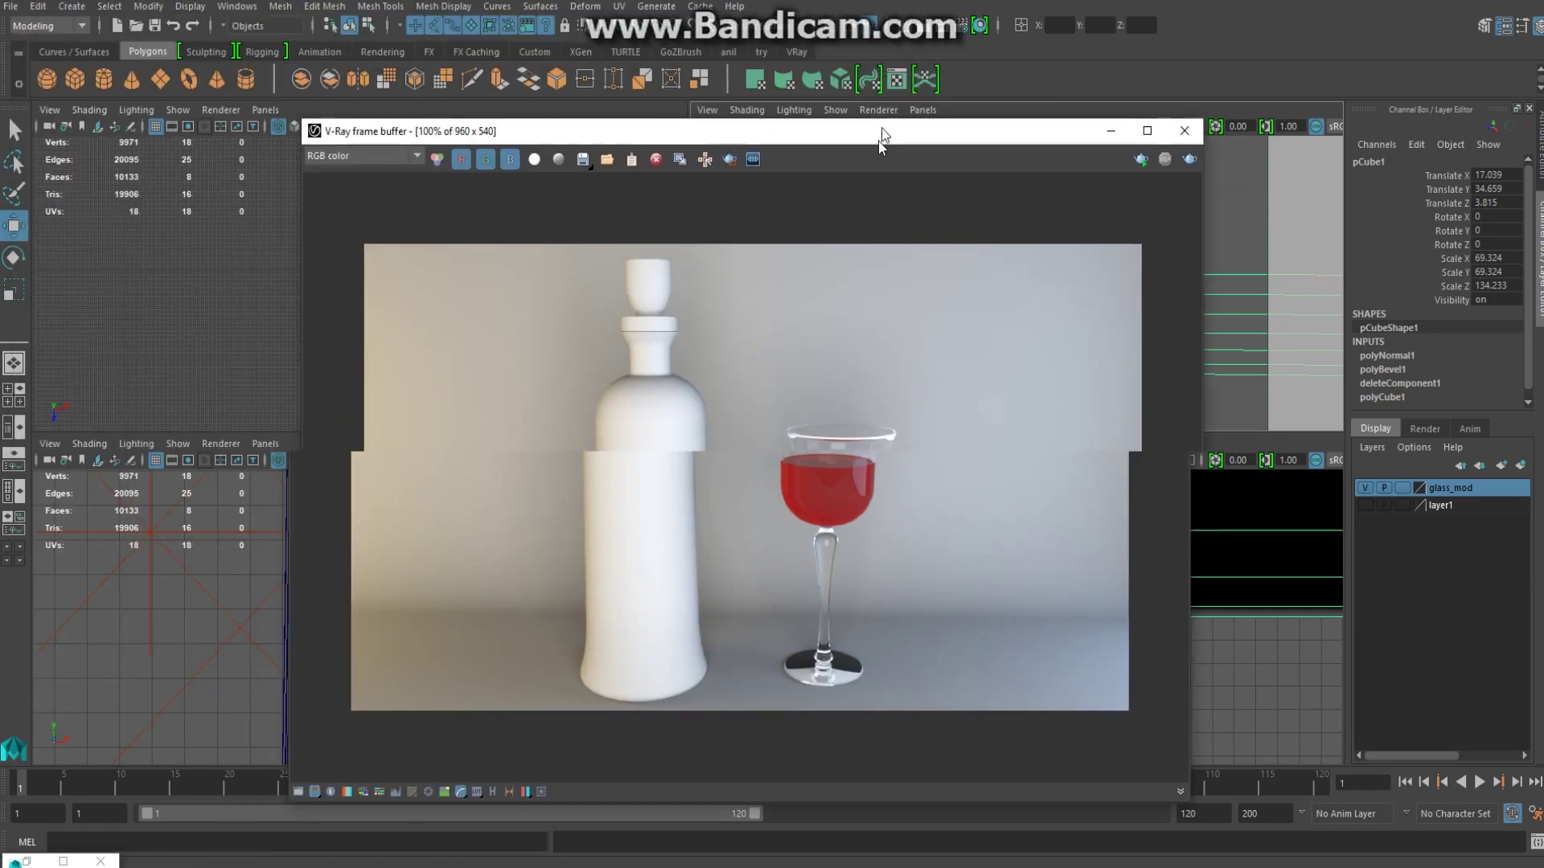
pyautogui.moveTo(591, 16); pyautogui.dragTo(877, 100)
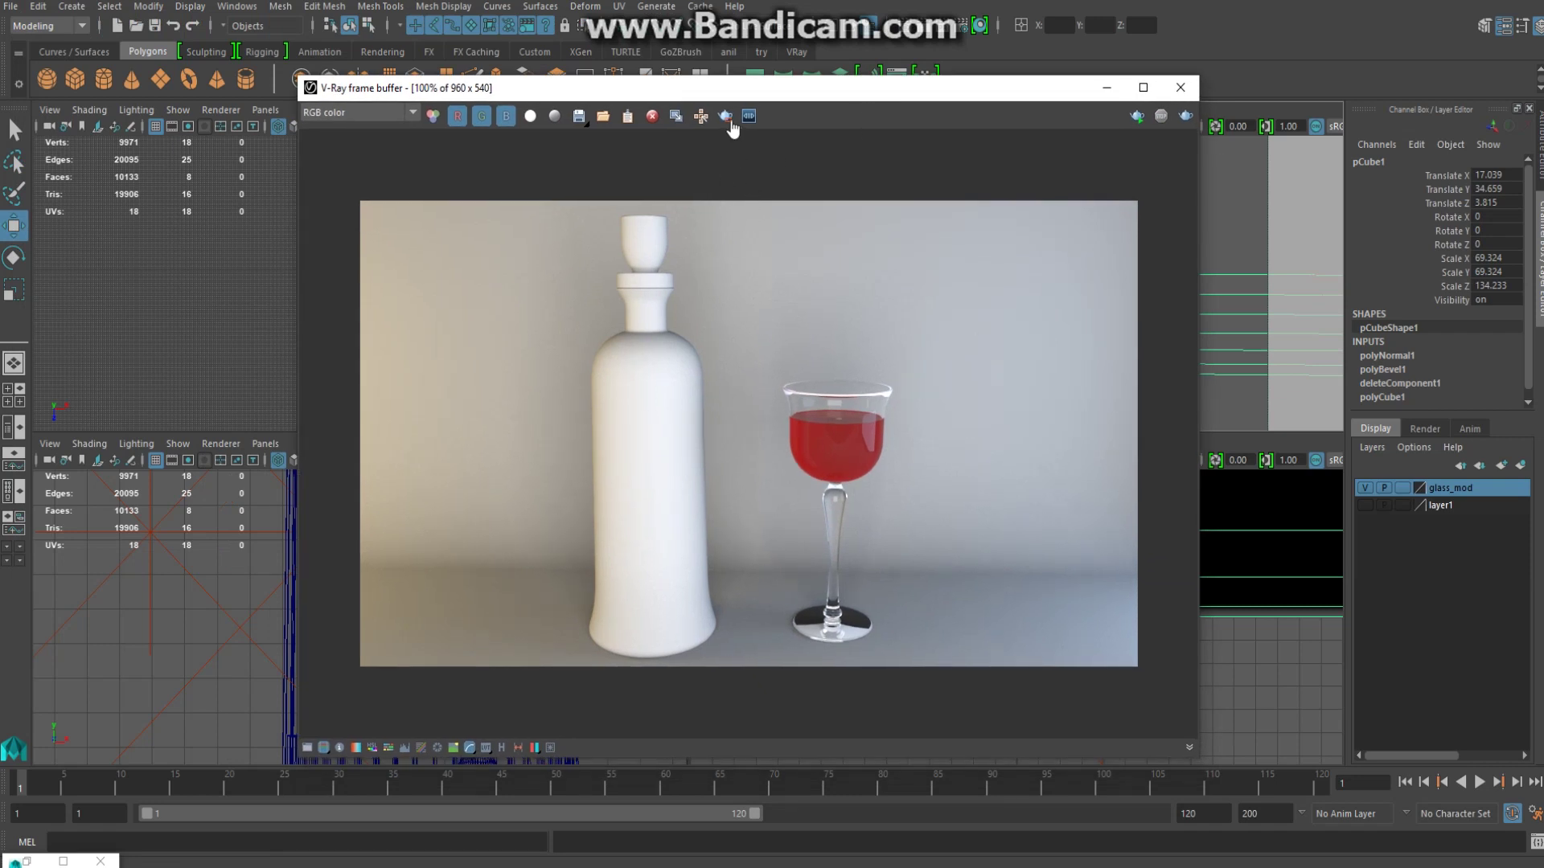
# Enable Region Render and render only a box drawn around the wine glass.
pyautogui.click(725, 116)
pyautogui.moveTo(758, 306); pyautogui.dragTo(902, 596)
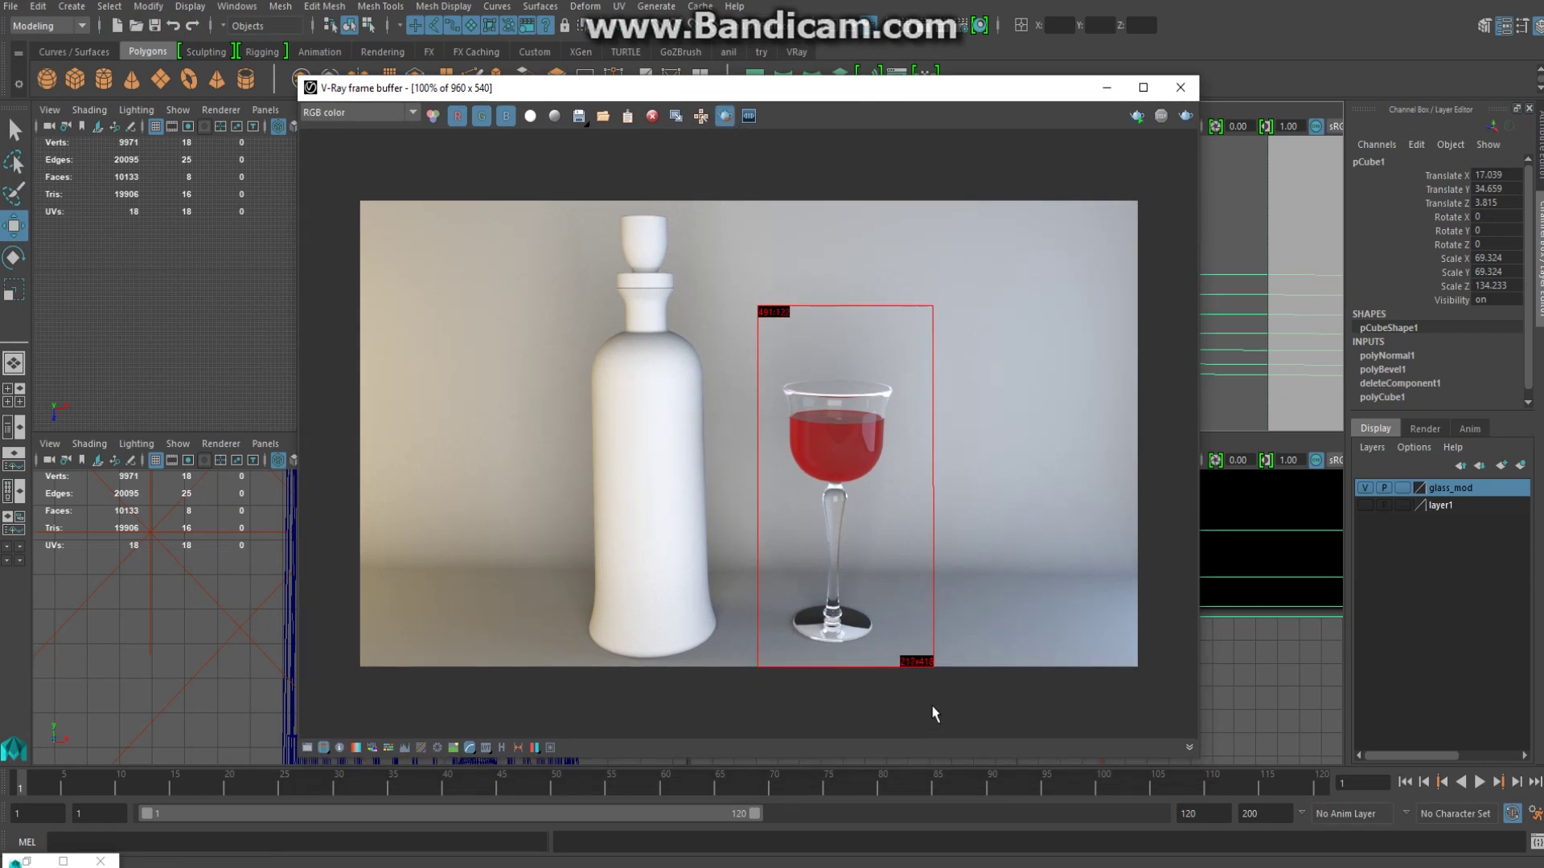
pyautogui.moveTo(930, 704); pyautogui.dragTo(931, 711)
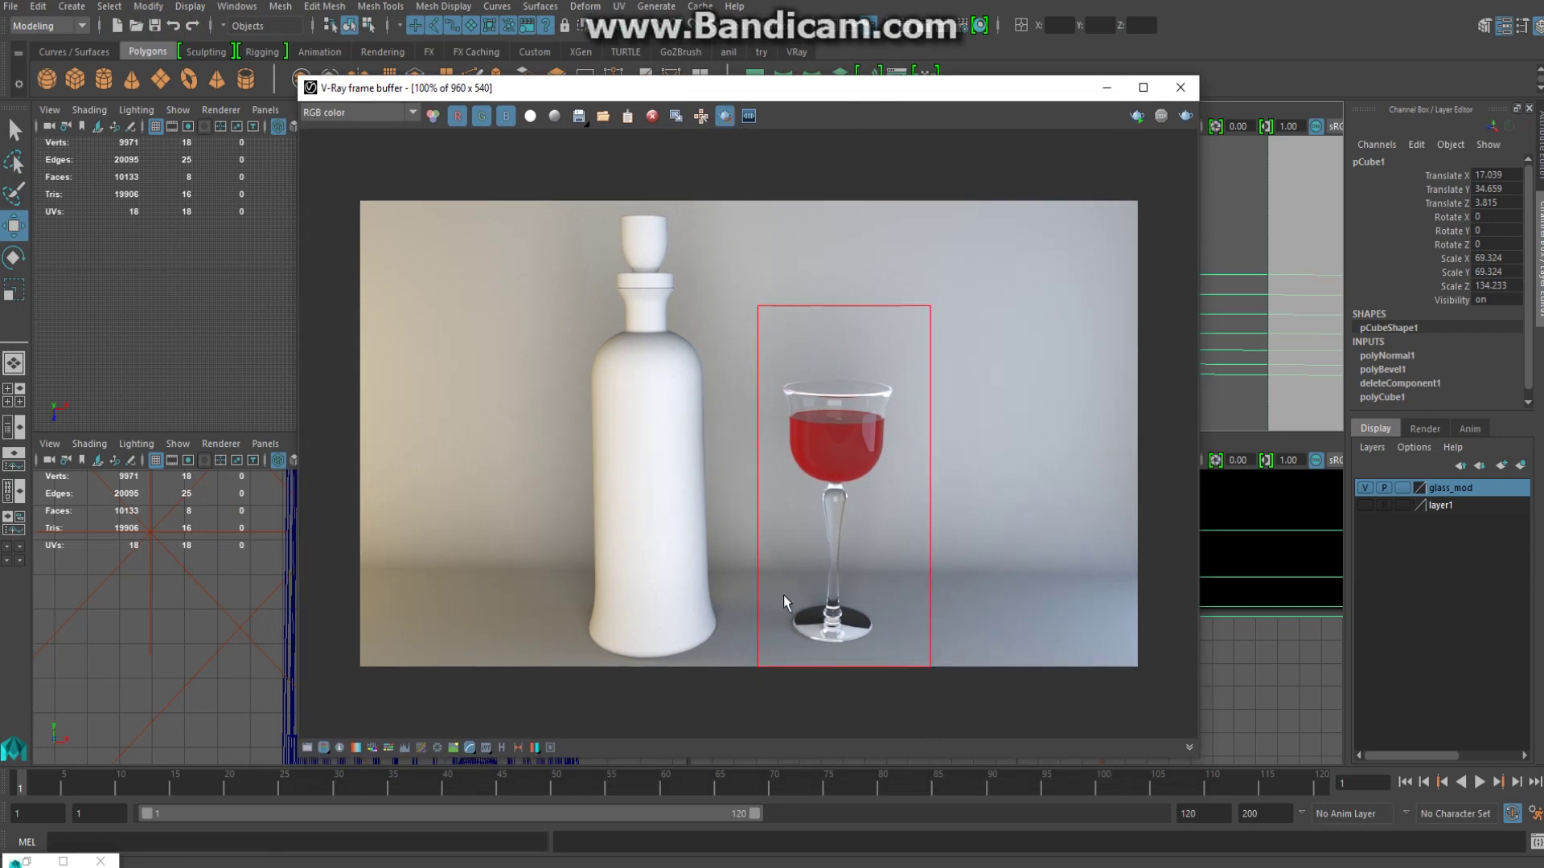
pyautogui.click(1185, 116)
pyautogui.click(1108, 88)
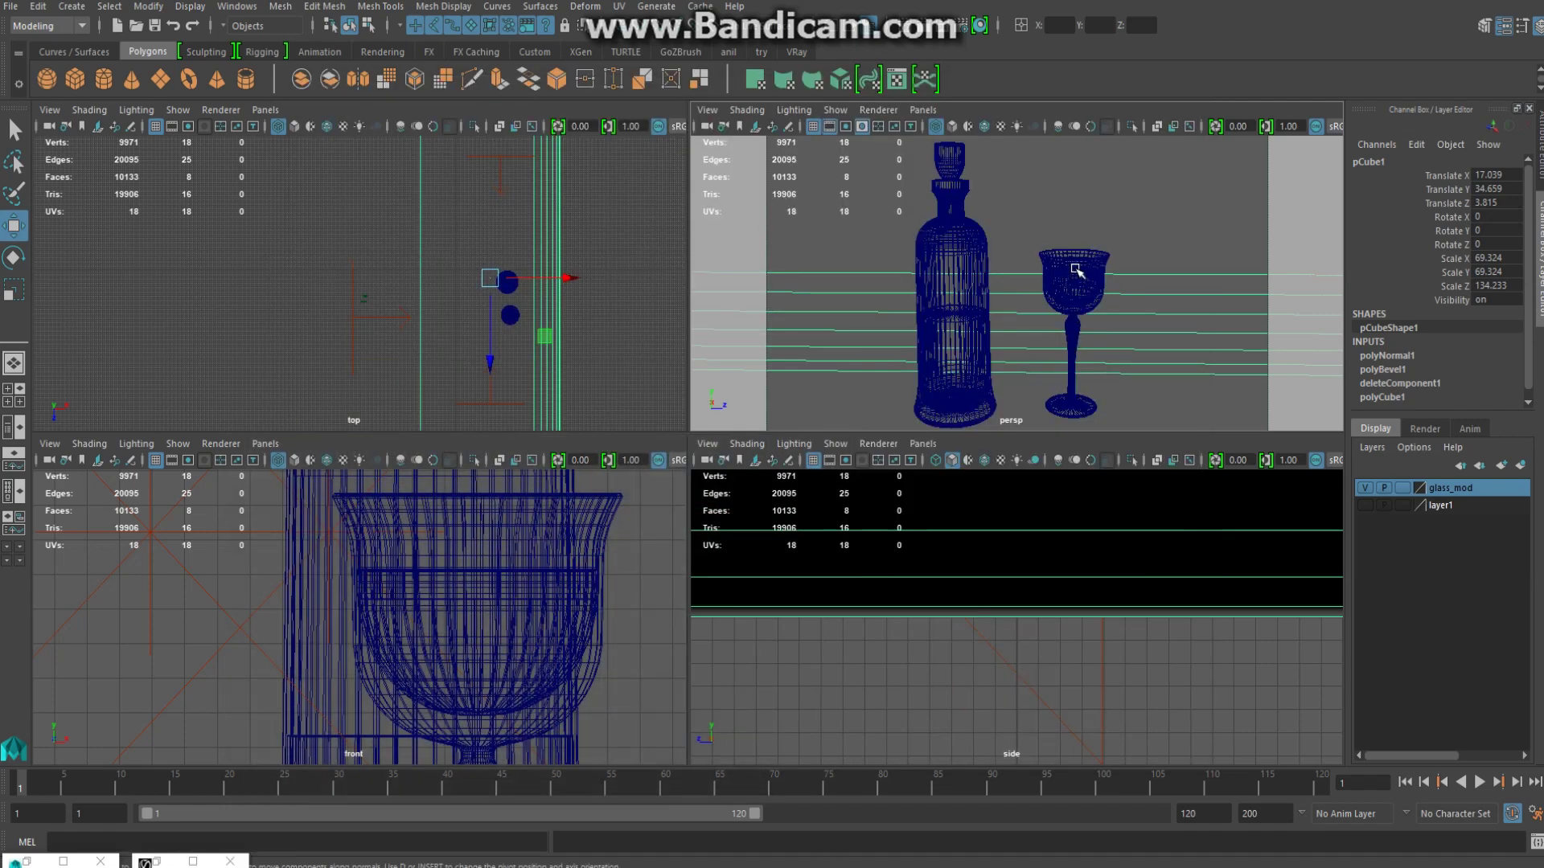
# Select the goblet and open its glass1 material attributes.
pyautogui.click(1078, 271)
pyautogui.rightClick(1077, 258)
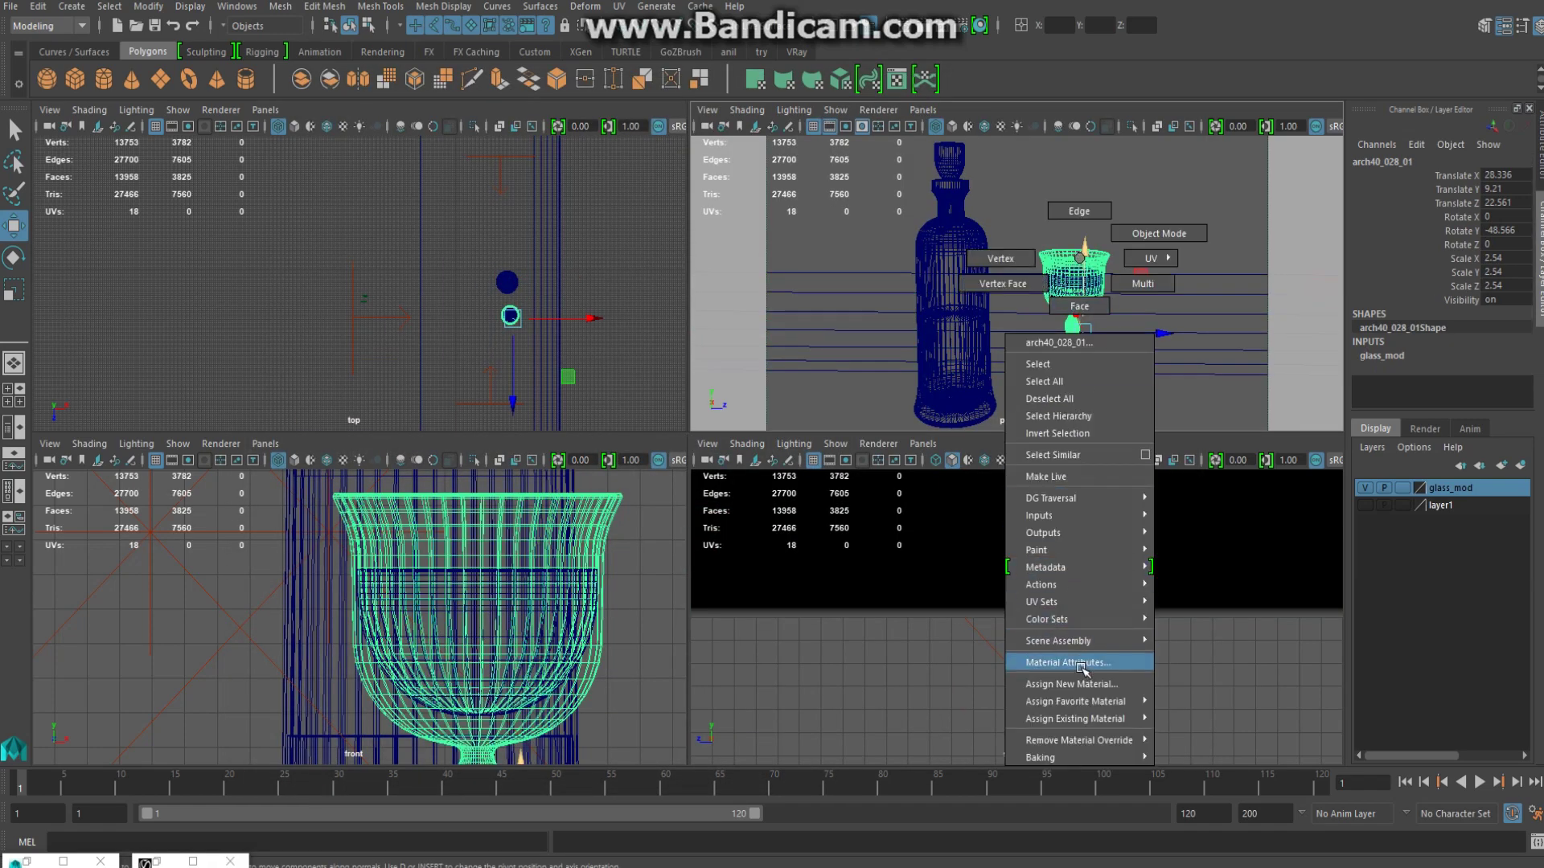
pyautogui.click(1082, 664)
pyautogui.rightClick(942, 268)
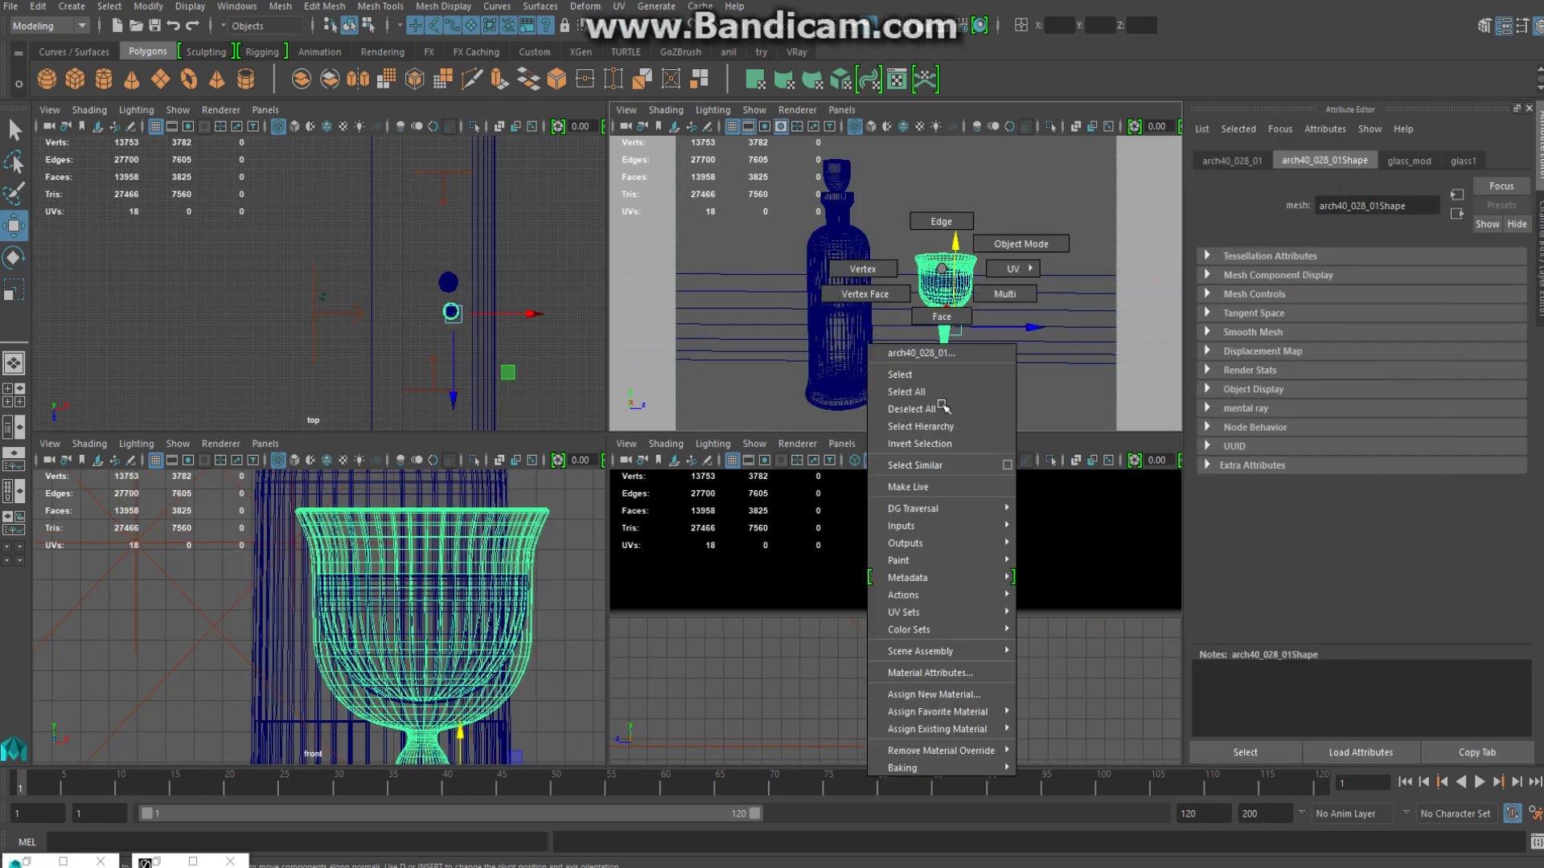
pyautogui.click(949, 674)
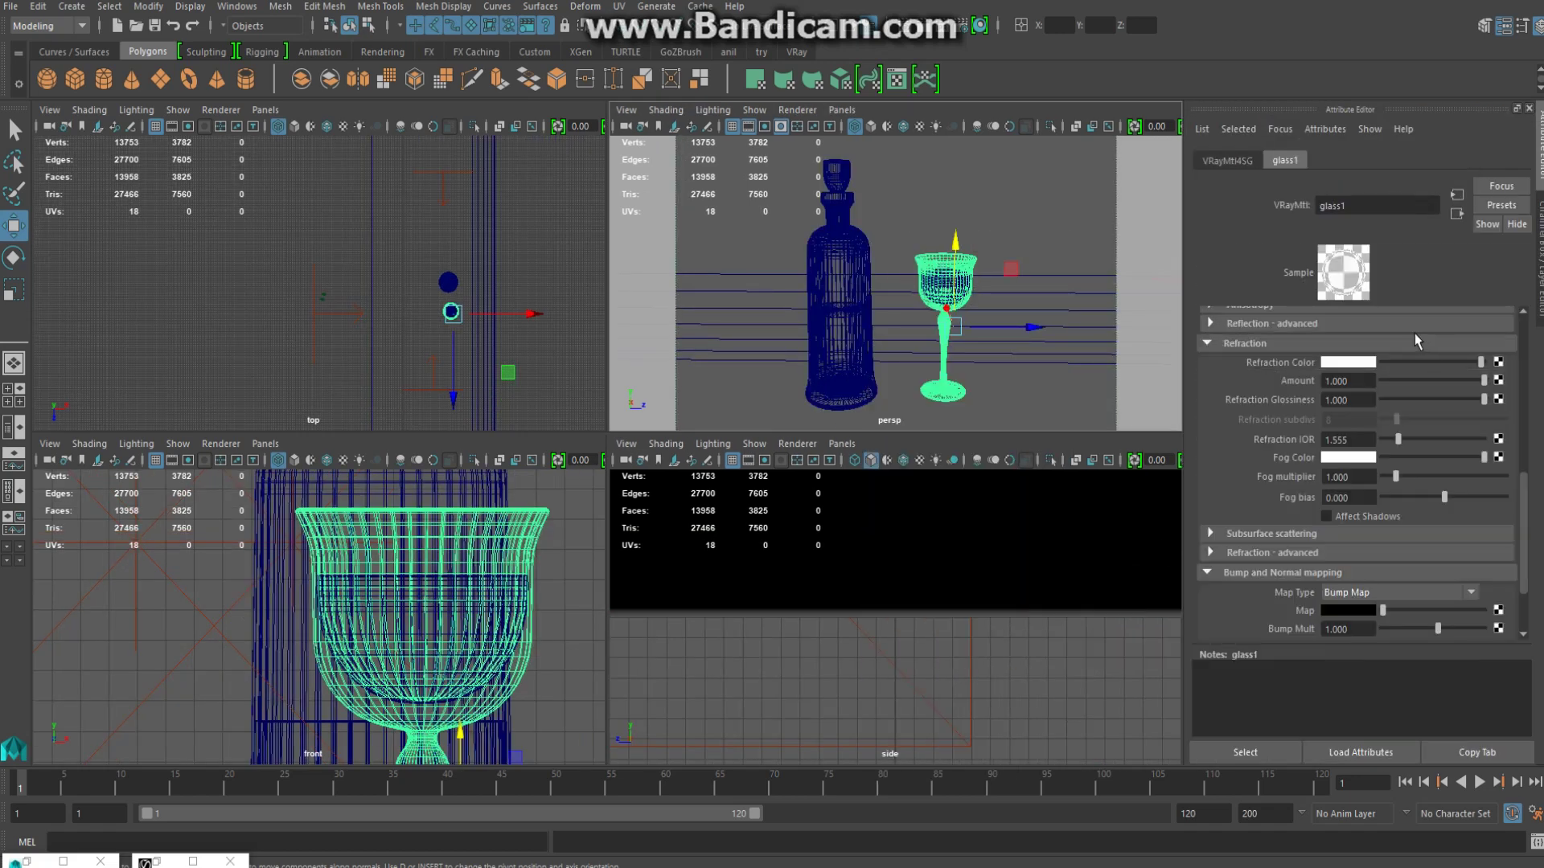
# Give glass1 a green fog colour with fog multiplier 0.005, then restore the V-Ray window.
pyautogui.click(1359, 457)
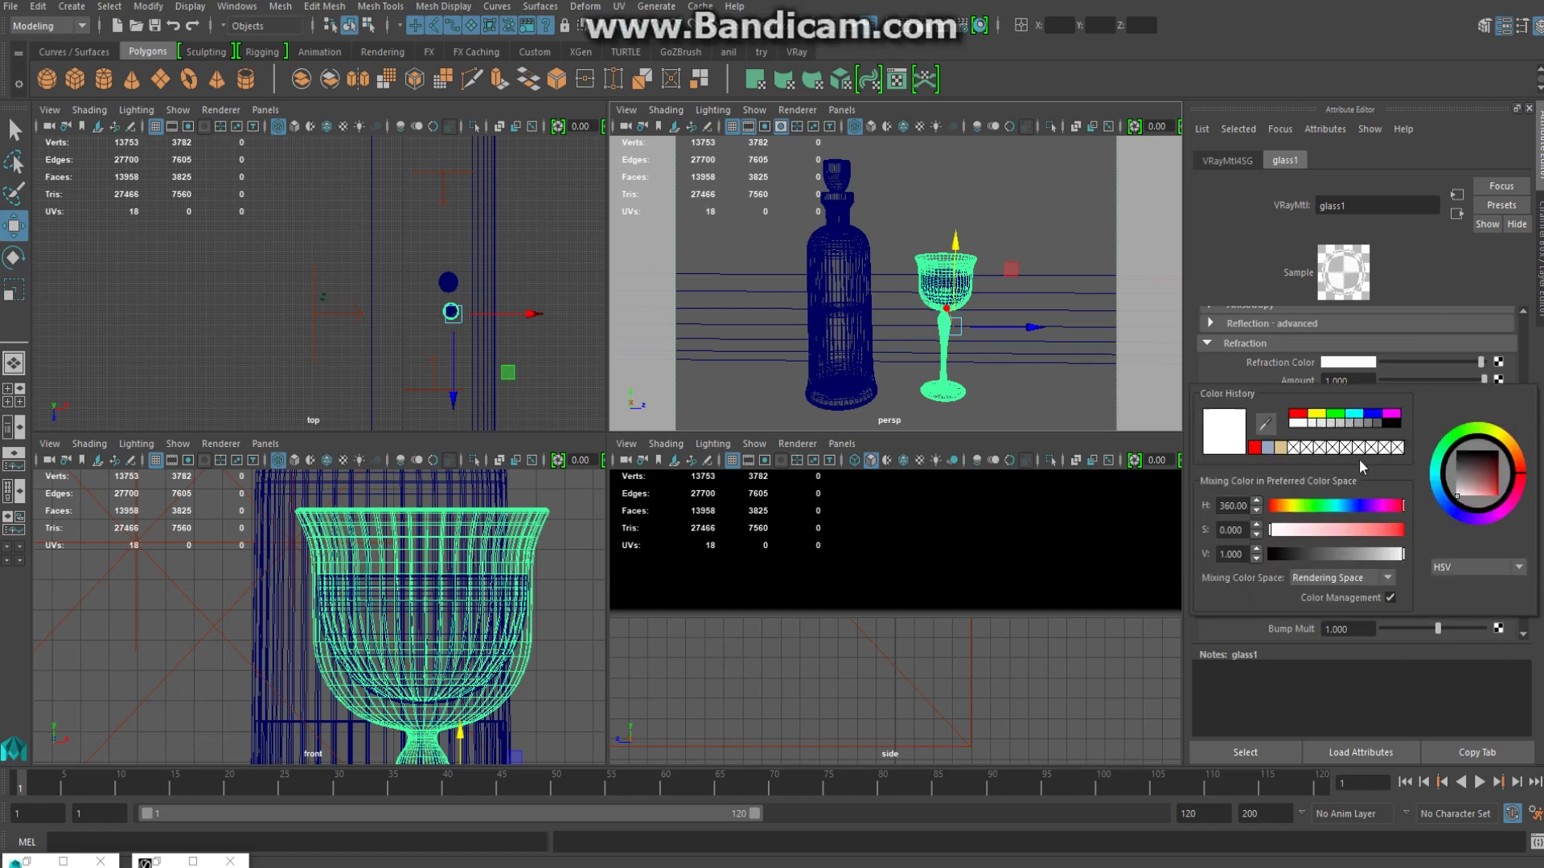
pyautogui.click(1338, 415)
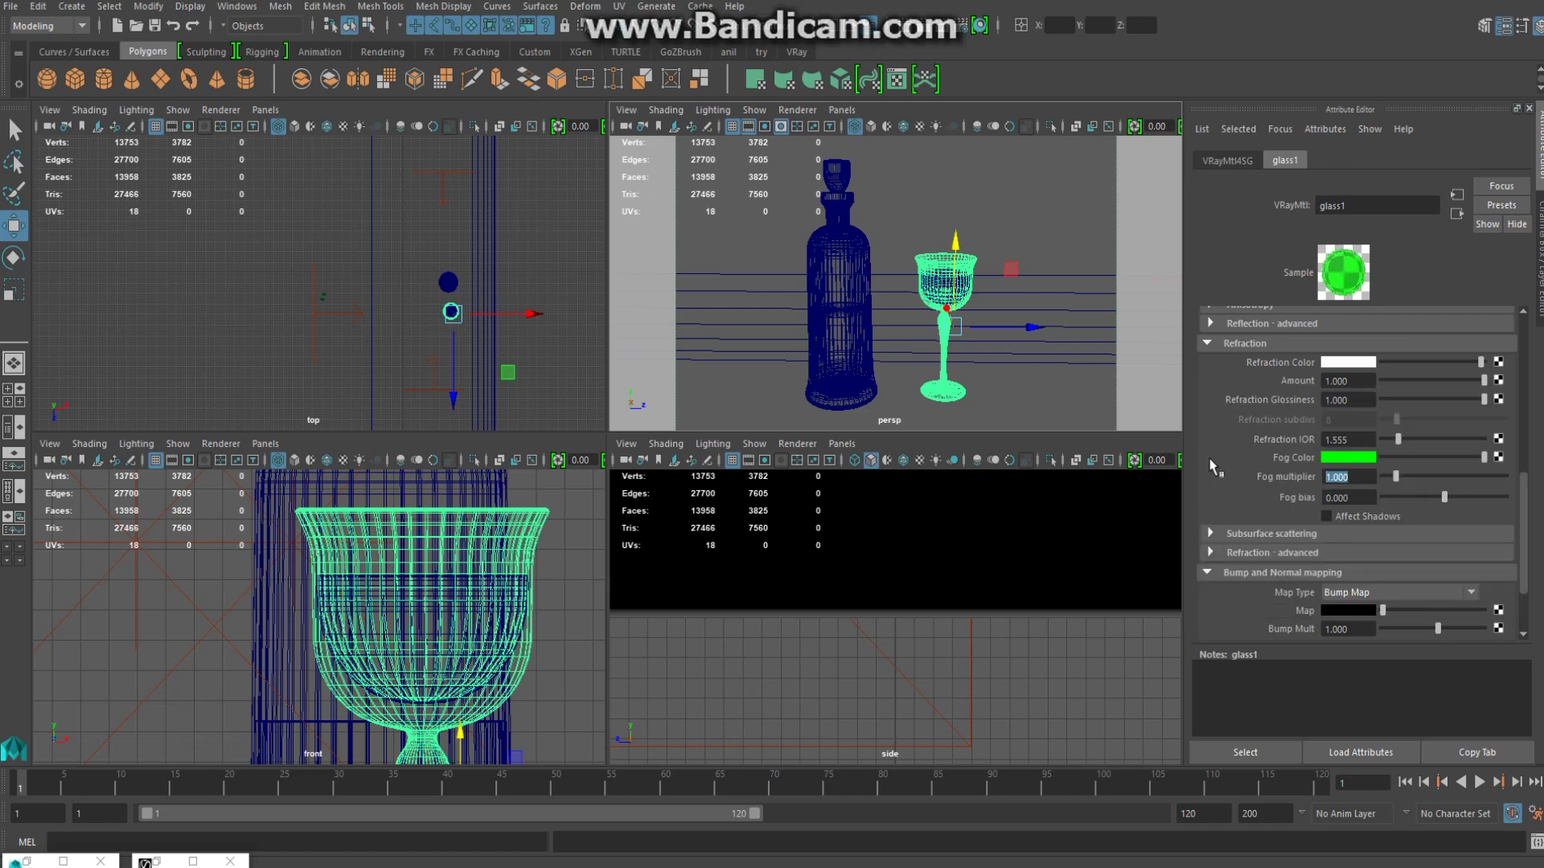
pyautogui.write('0')
pyautogui.press('Return')
pyautogui.click(915, 26)
pyautogui.click(1045, 150)
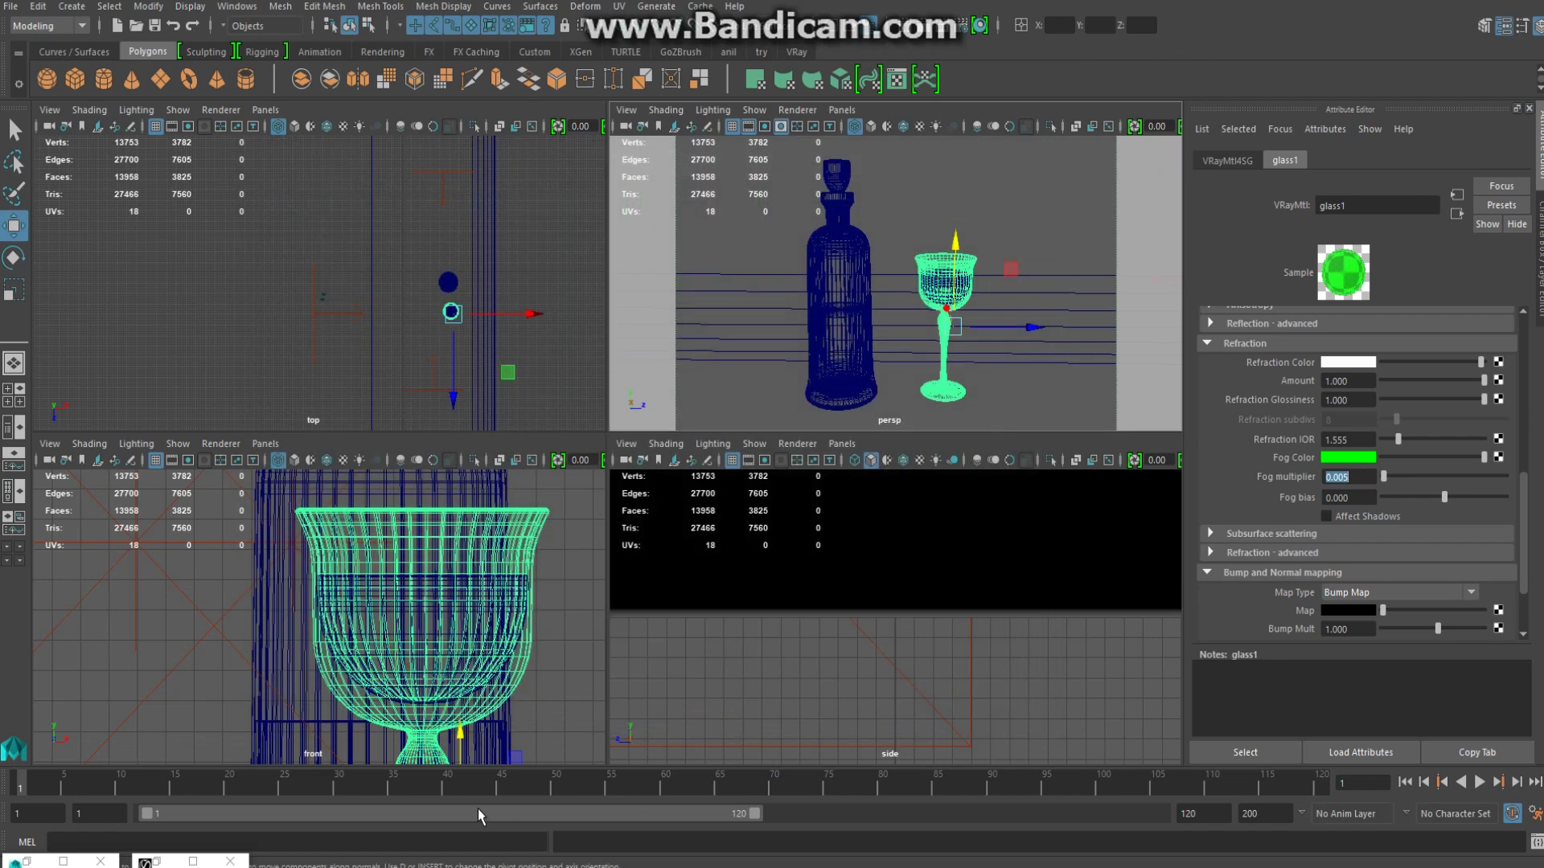
pyautogui.click(193, 861)
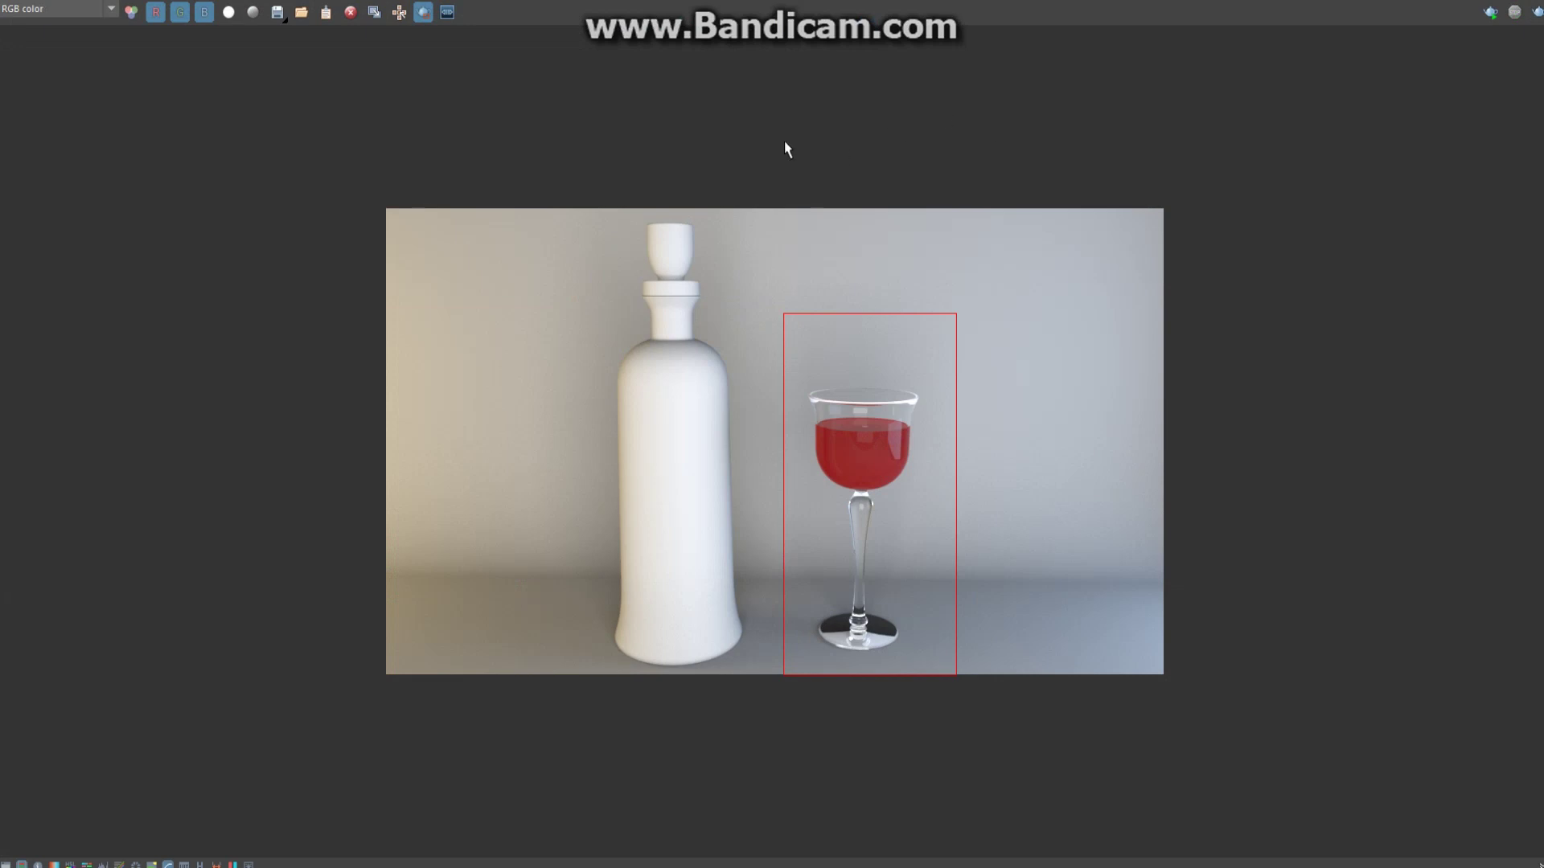
# Re-render the wine glass region, then restore the frame buffer to normal size.
pyautogui.click(1537, 12)
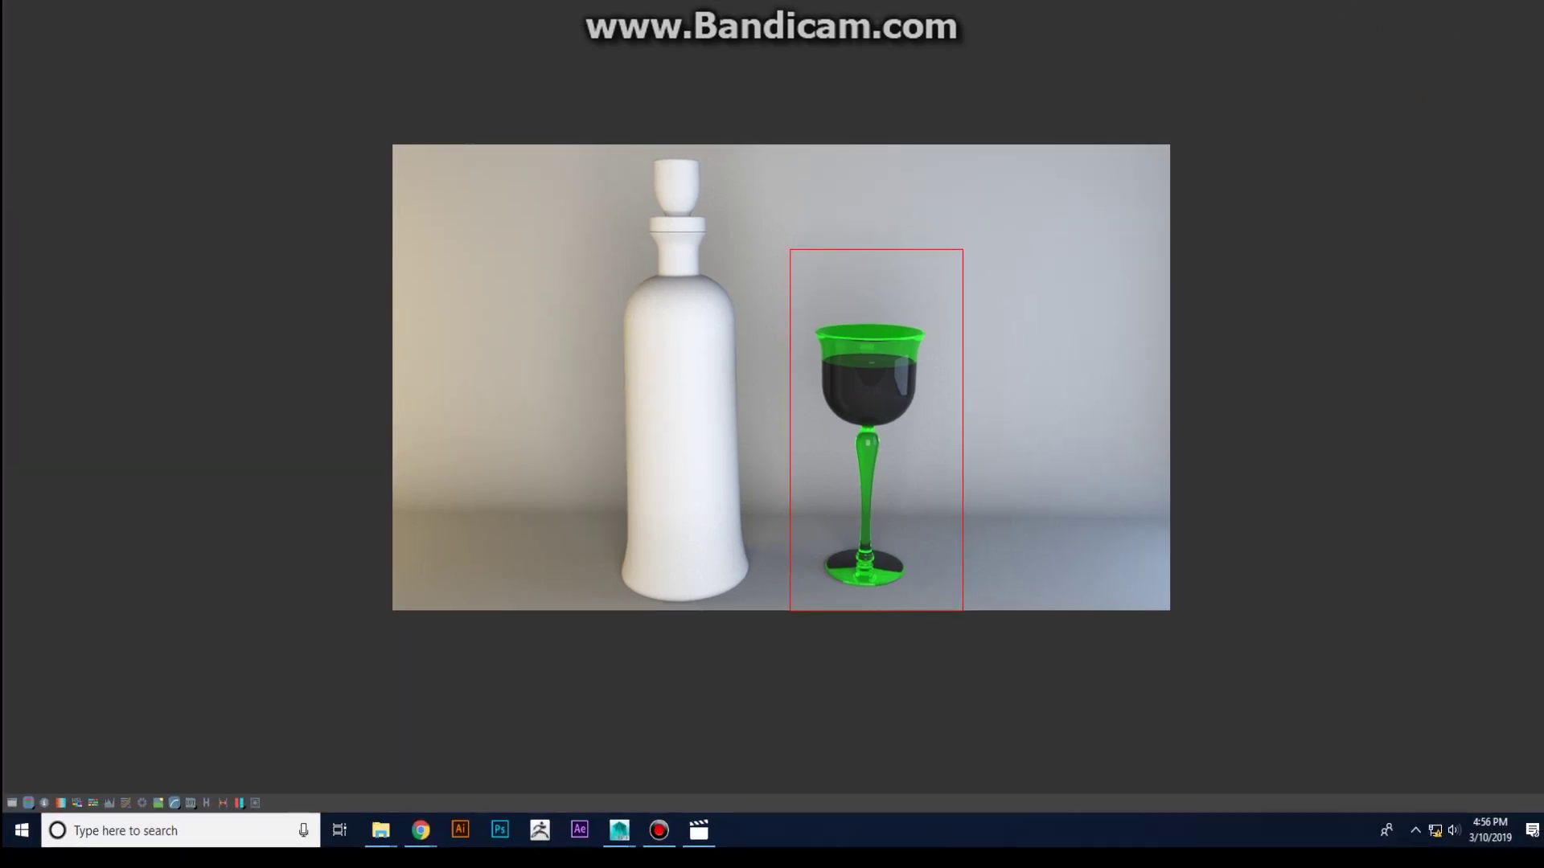
pyautogui.doubleClick(1341, 3)
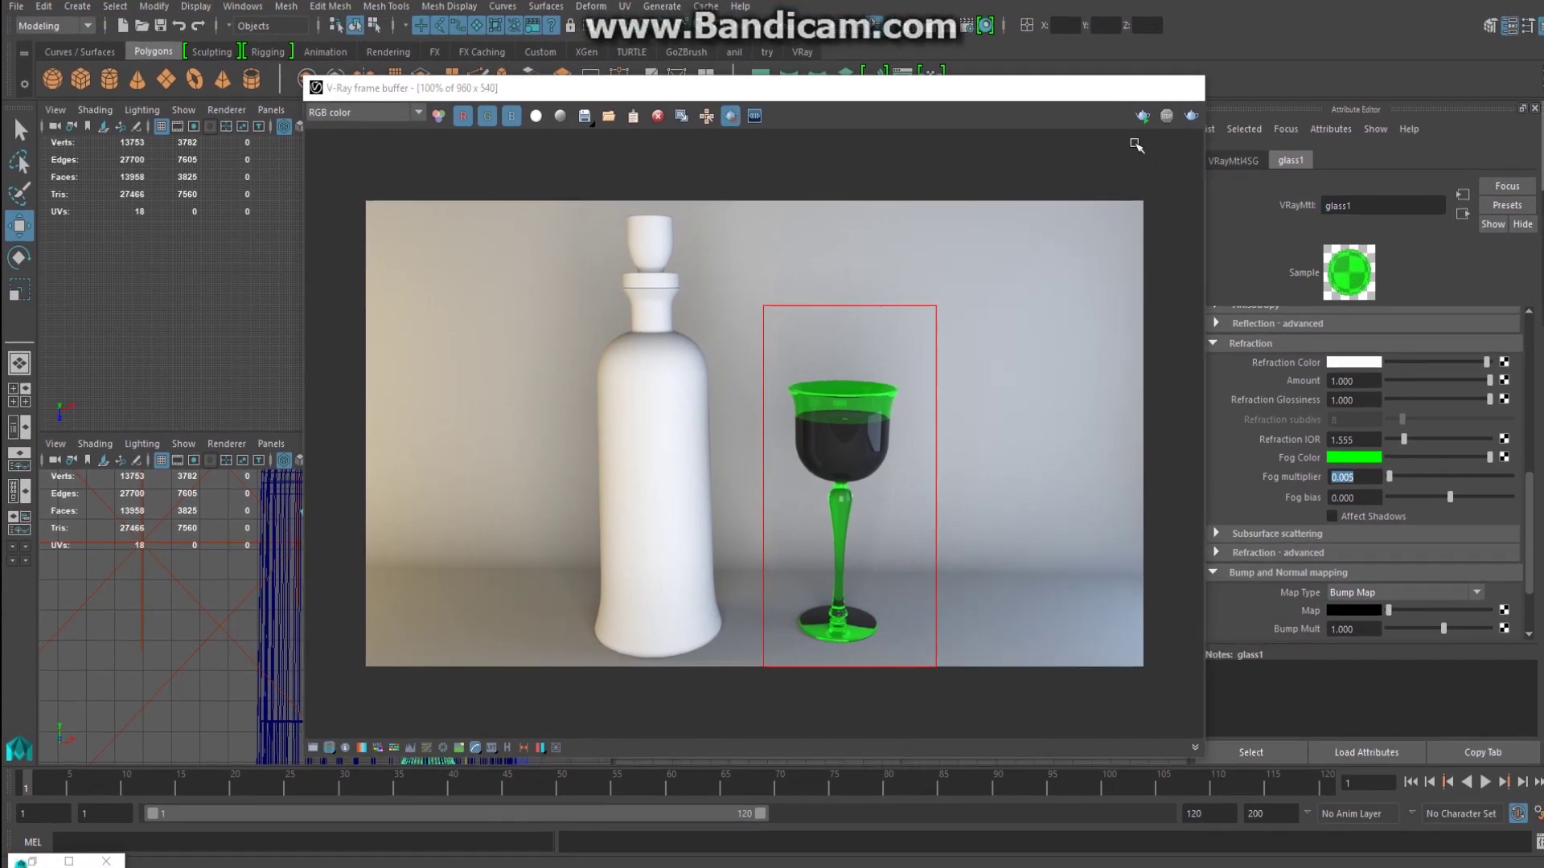
# Change glass1's fog colour to a paler green.
pyautogui.click(1113, 87)
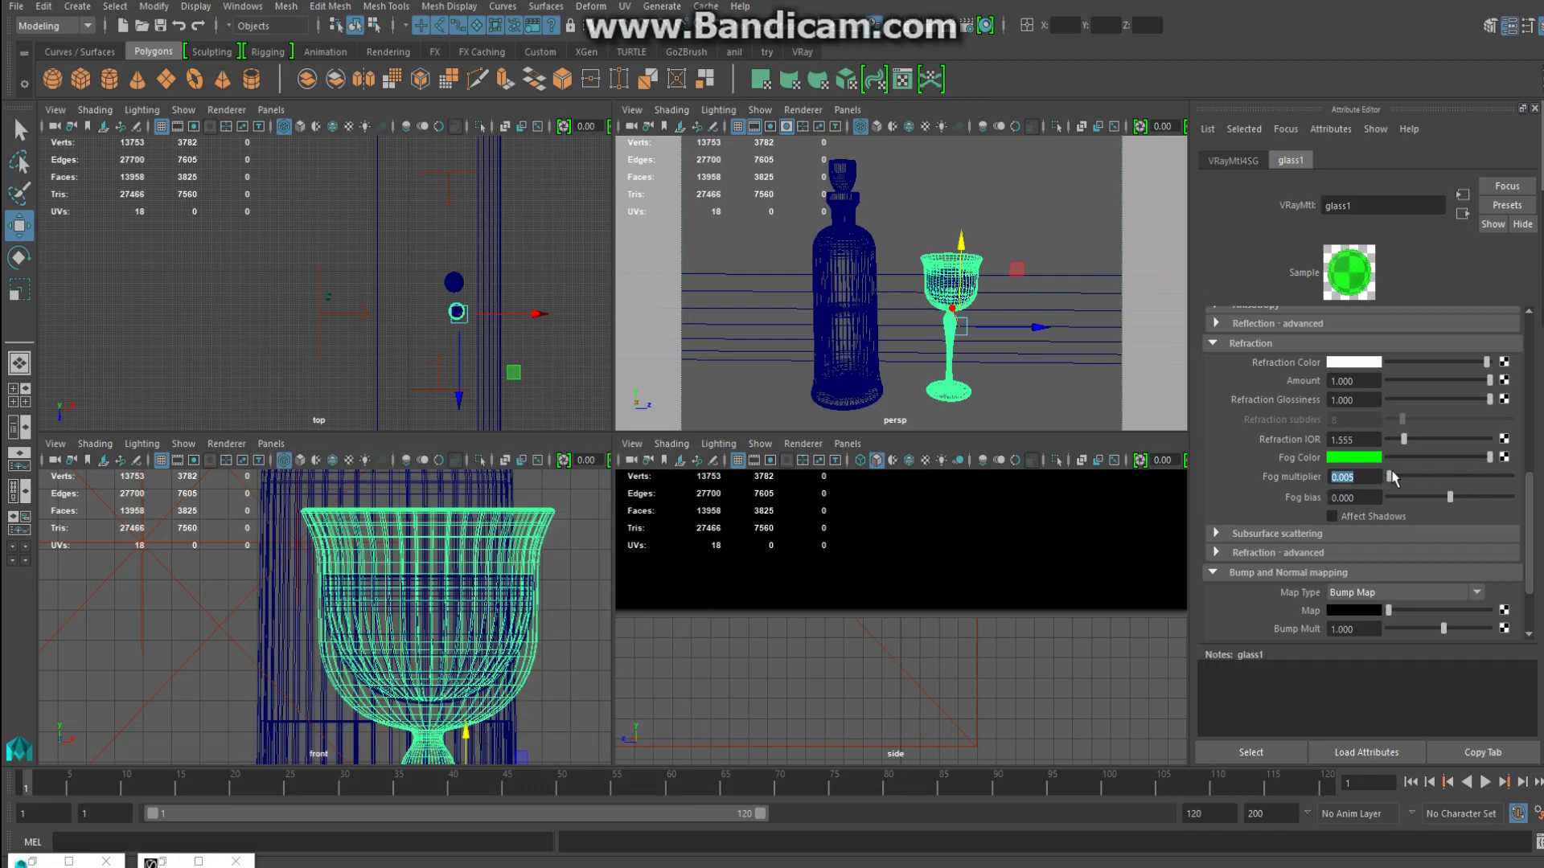
pyautogui.click(1357, 458)
pyautogui.moveTo(1474, 505); pyautogui.dragTo(1485, 503)
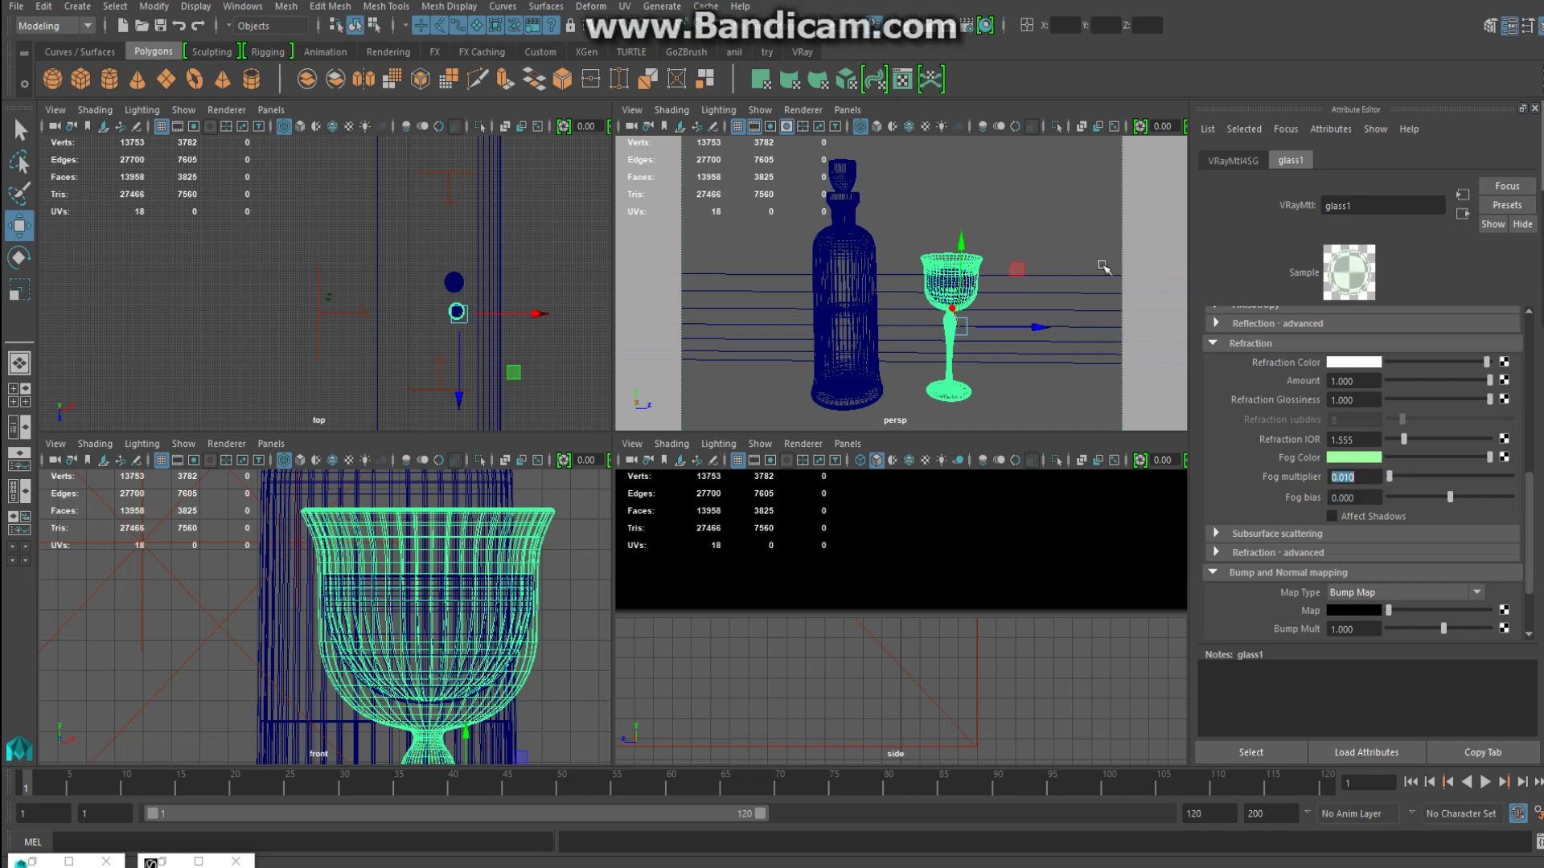
# Close Render Settings, select the backdrop, and render the scene in V-Ray.
pyautogui.click(929, 25)
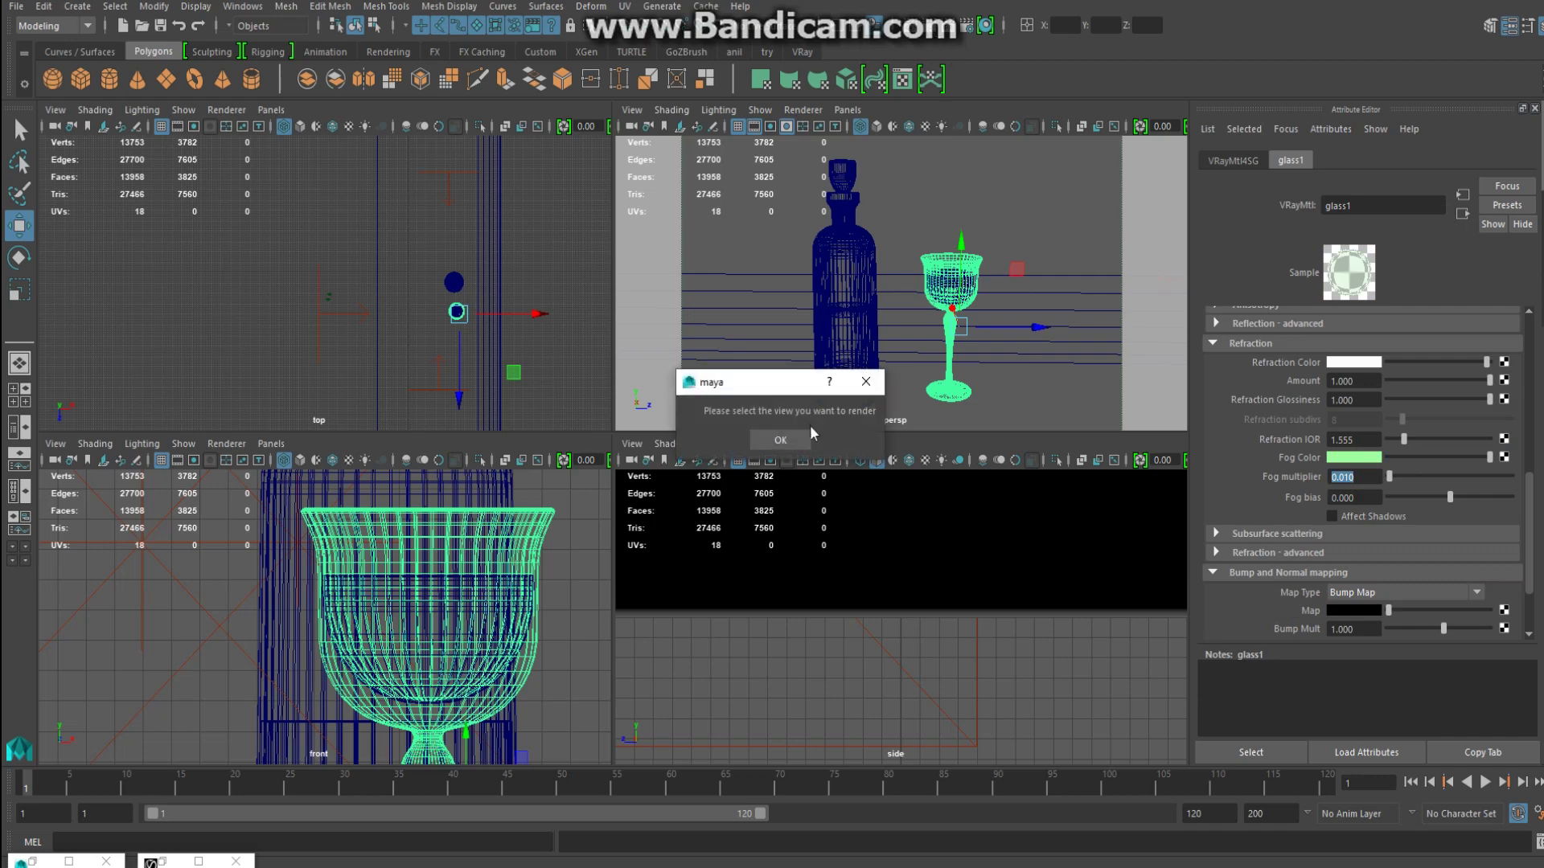
pyautogui.click(780, 440)
pyautogui.click(892, 310)
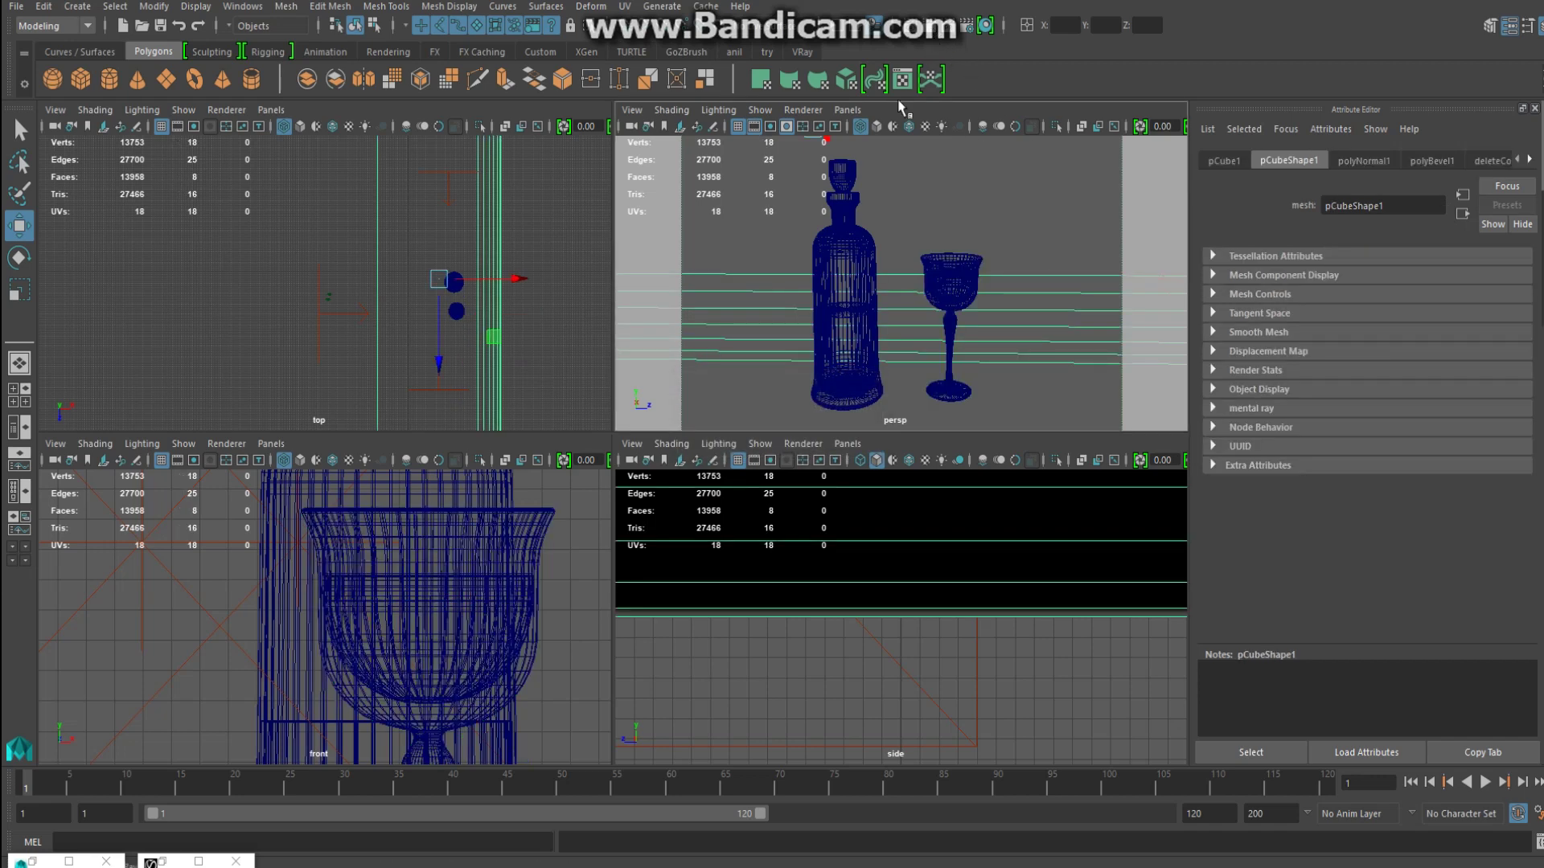
pyautogui.click(929, 25)
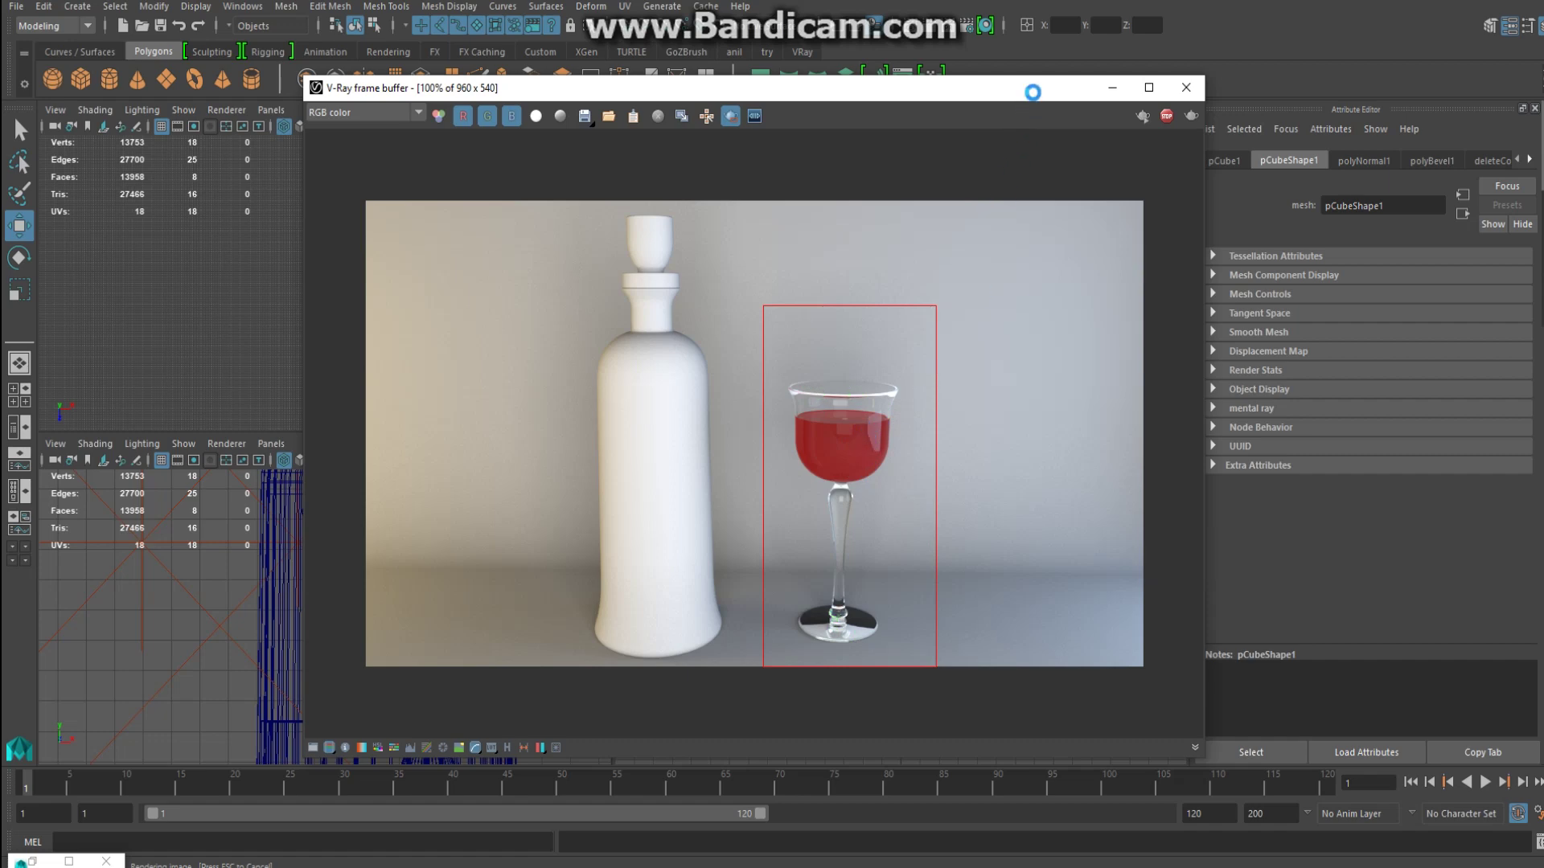
# Set glass1's fog multiplier to 0.5 and render the wine glass region.
pyautogui.moveTo(1020, 96)
pyautogui.mouseDown()
pyautogui.moveTo(587, 253)
pyautogui.moveTo(613, 226)
pyautogui.mouseUp()
pyautogui.click(952, 266)
pyautogui.moveTo(952, 259); pyautogui.dragTo(953, 663, button='right')
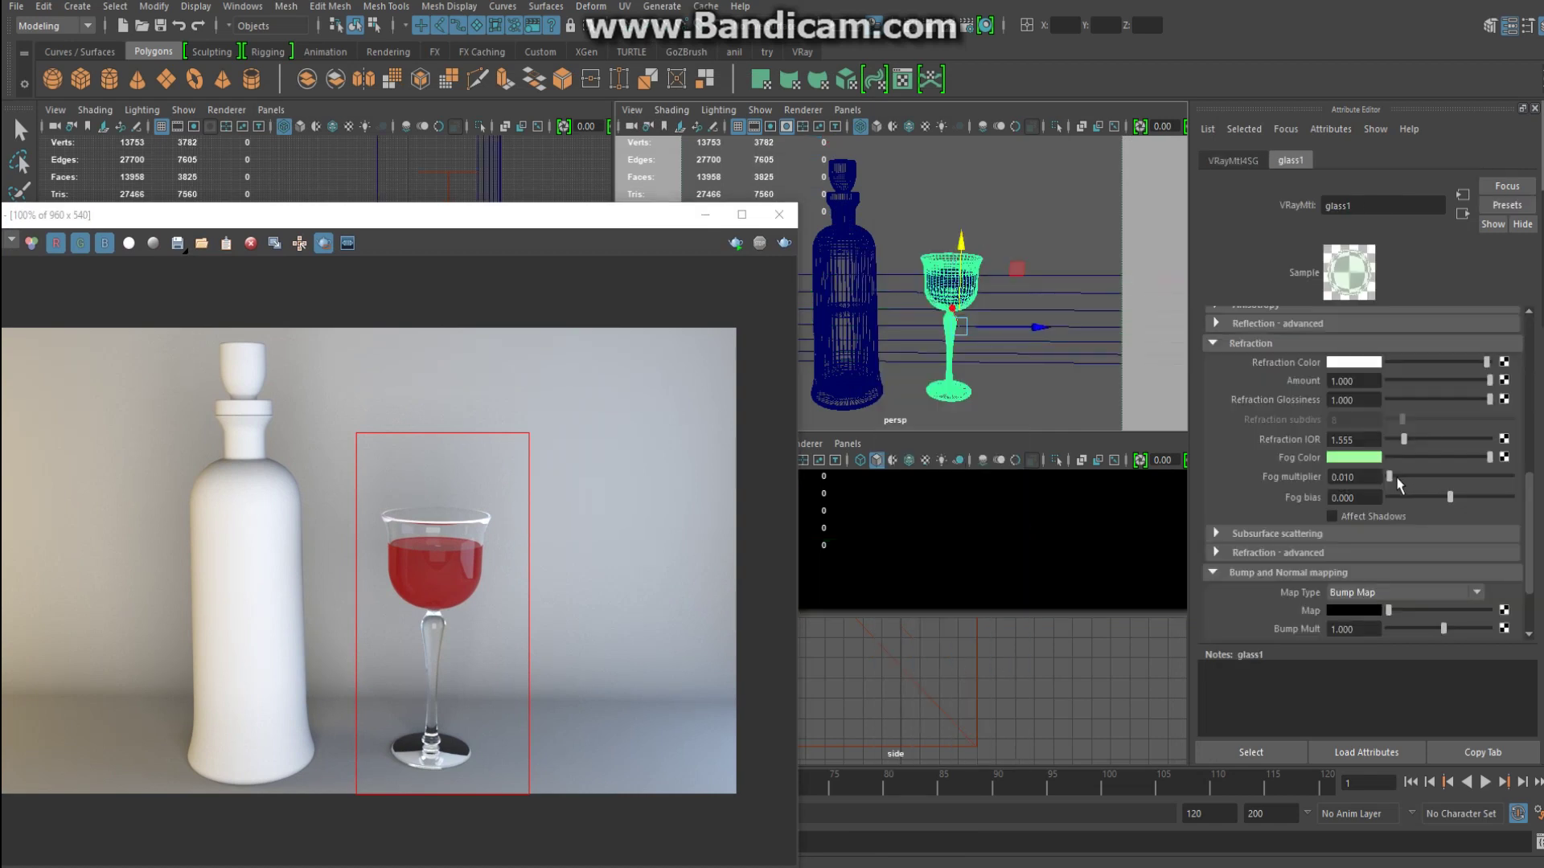
pyautogui.write('0.5')
pyautogui.press('Return')
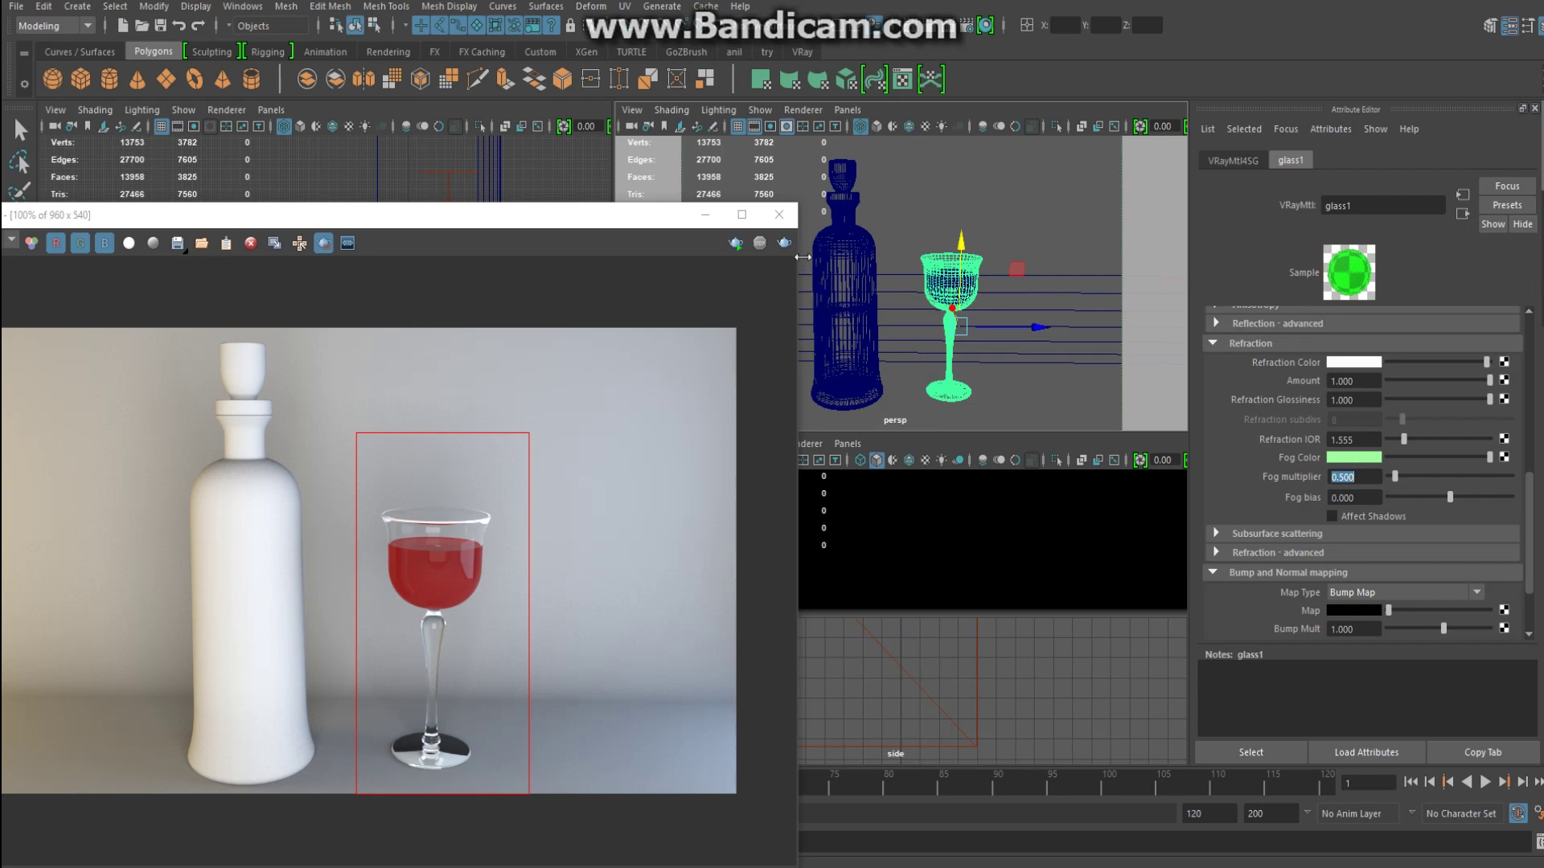
pyautogui.click(784, 243)
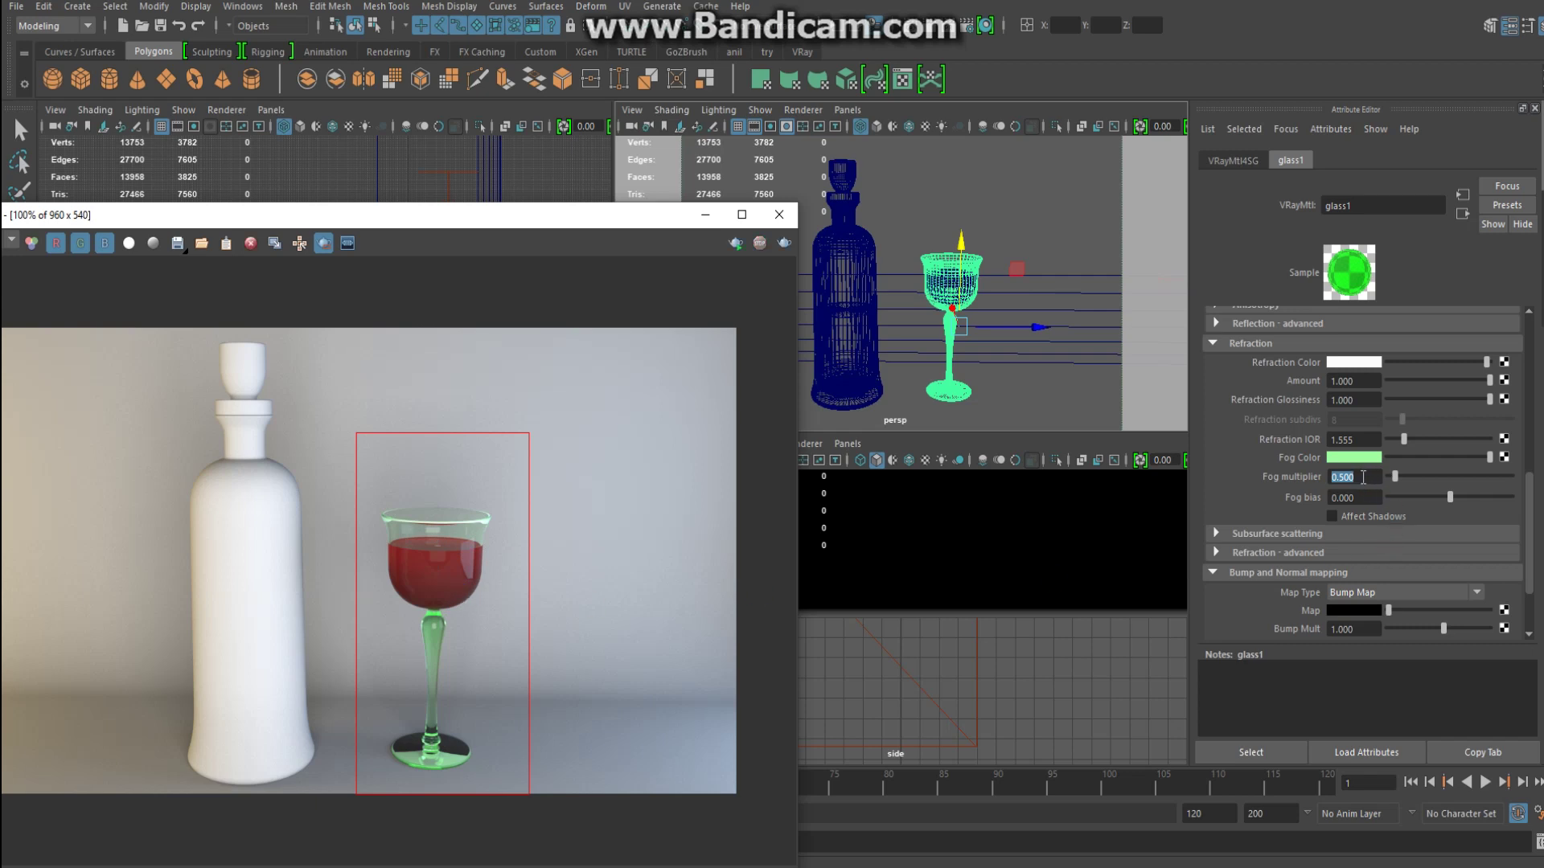
# Lower glass1's fog multiplier to 0.1 and re-render the glass region.
pyautogui.click(1365, 478)
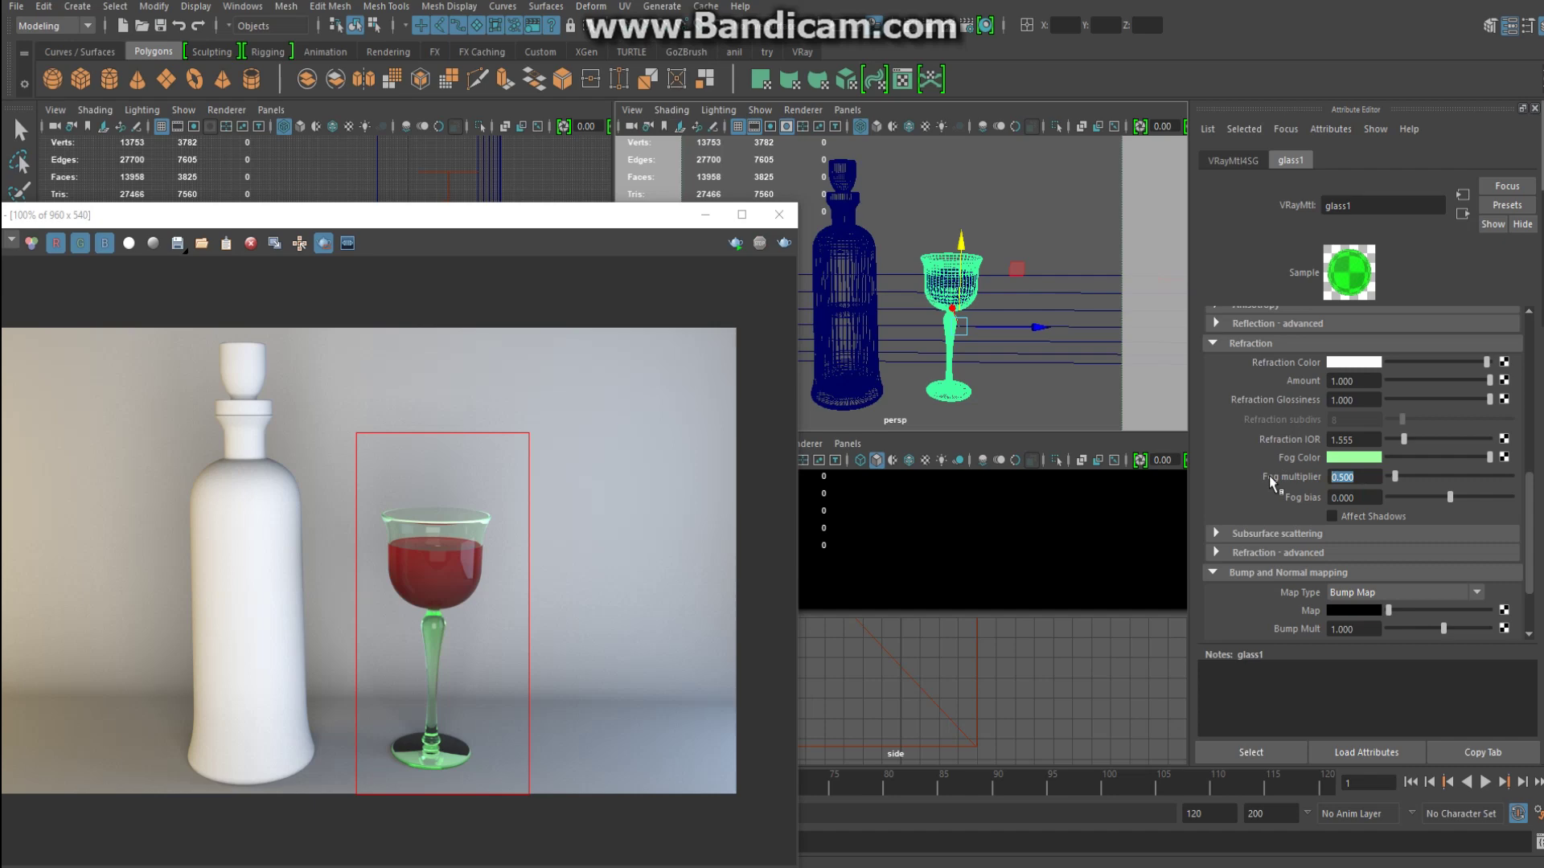
pyautogui.write('.1')
pyautogui.write('0.100')
pyautogui.press('Return')
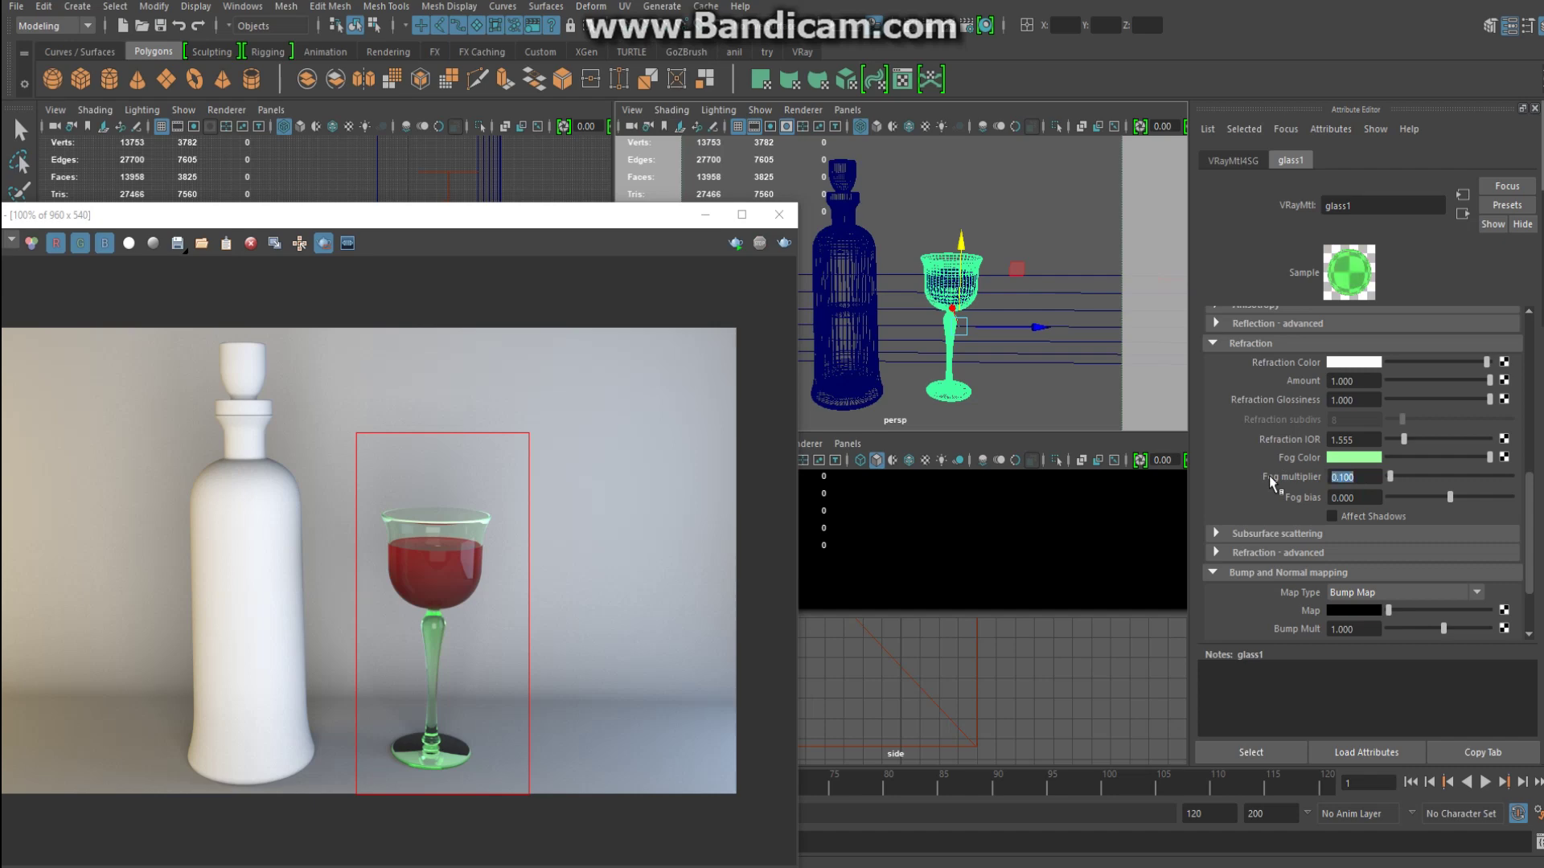
pyautogui.click(784, 243)
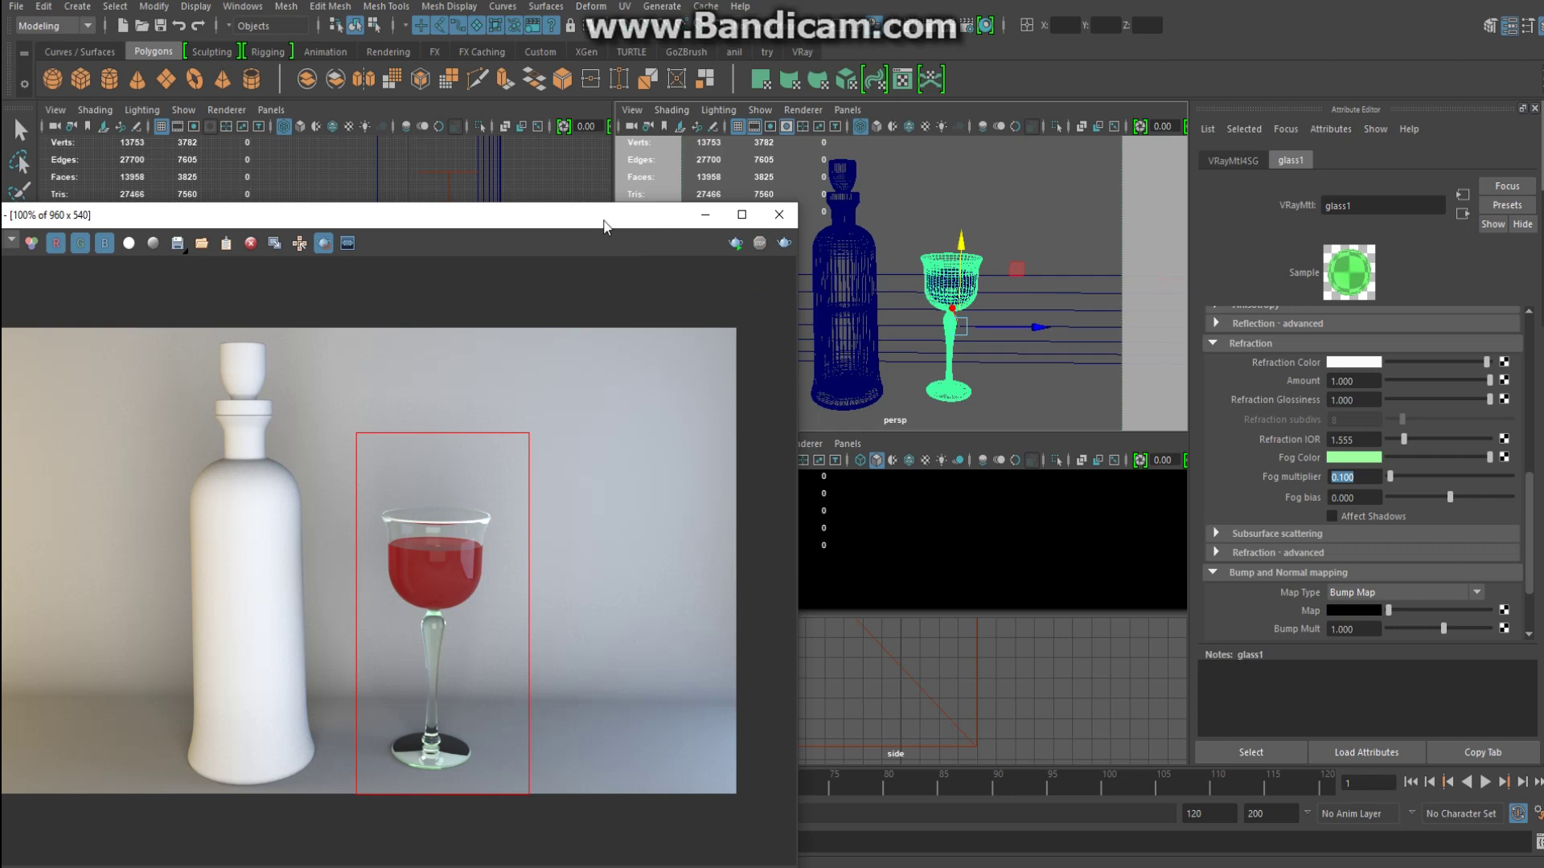
# Assign the existing glass material to the bottle.
pyautogui.moveTo(633, 227); pyautogui.dragTo(854, 350)
pyautogui.click(850, 246)
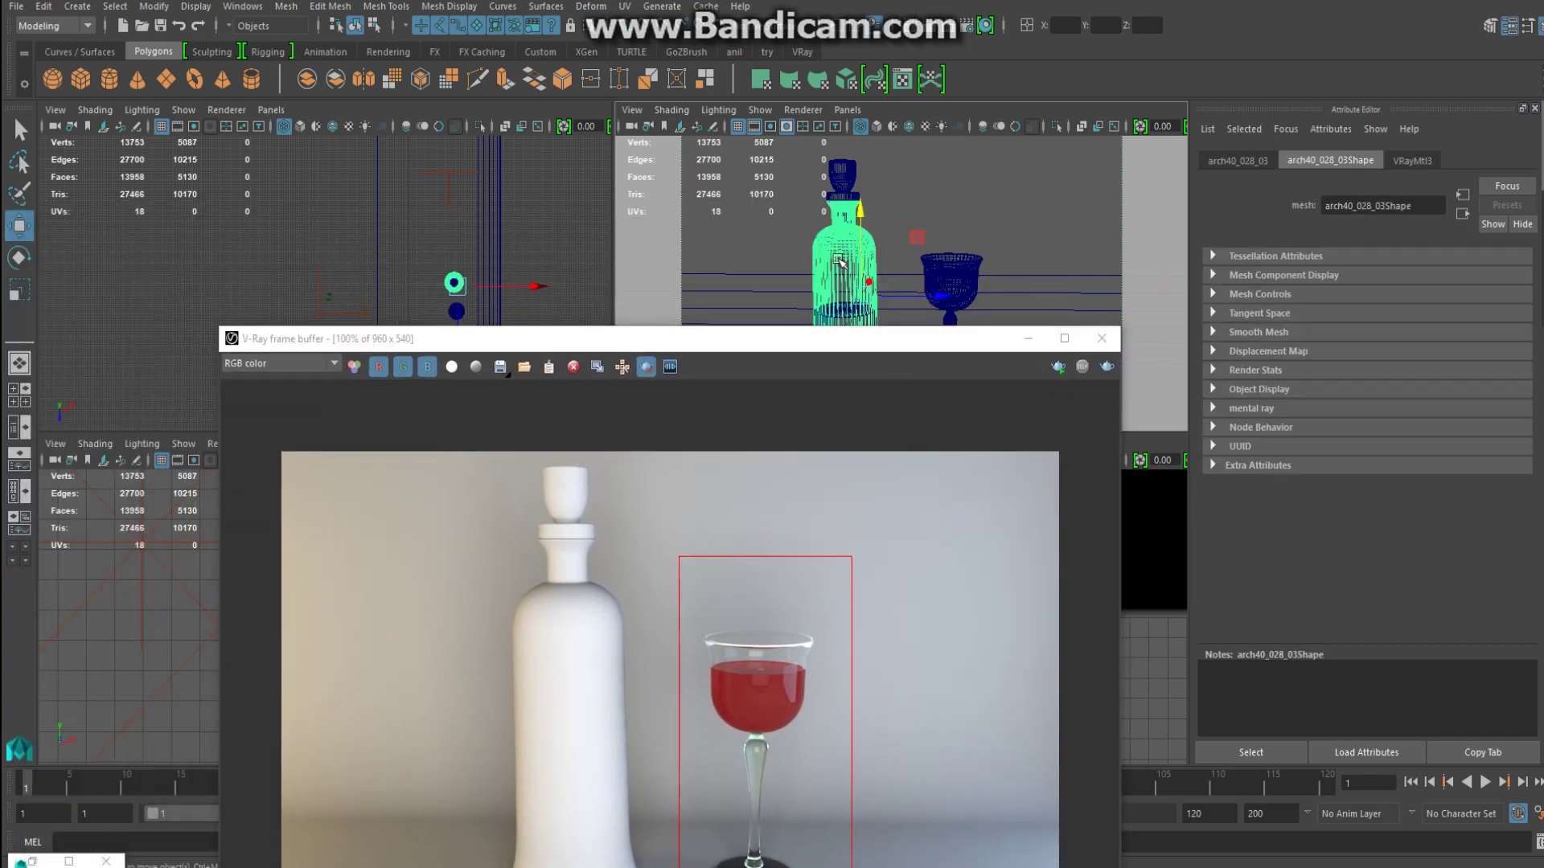
pyautogui.moveTo(838, 258); pyautogui.dragTo(834, 721, button='right')
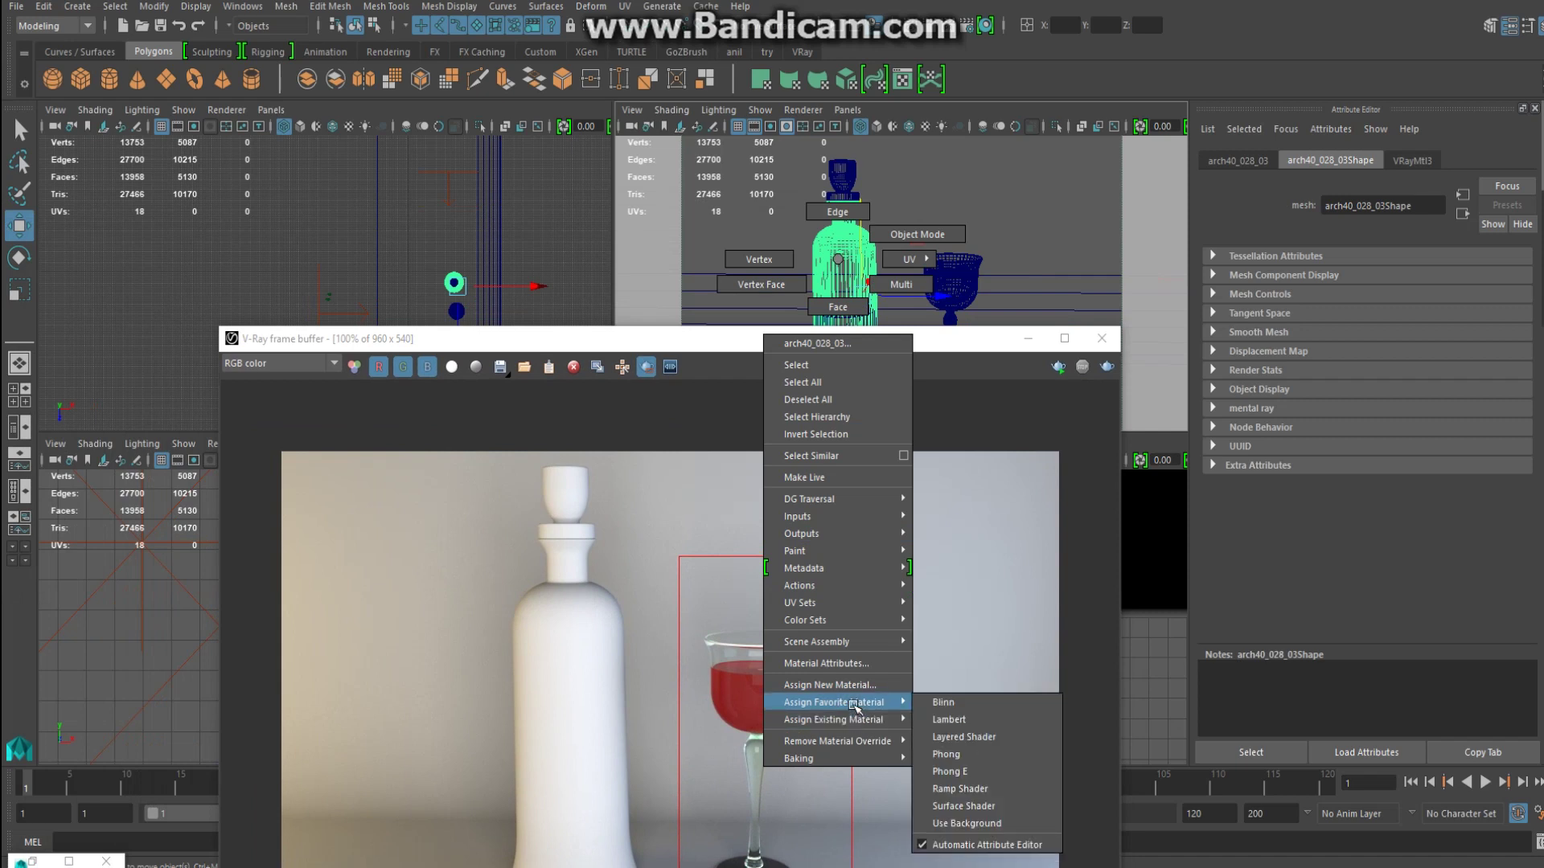
pyautogui.moveTo(833, 719)
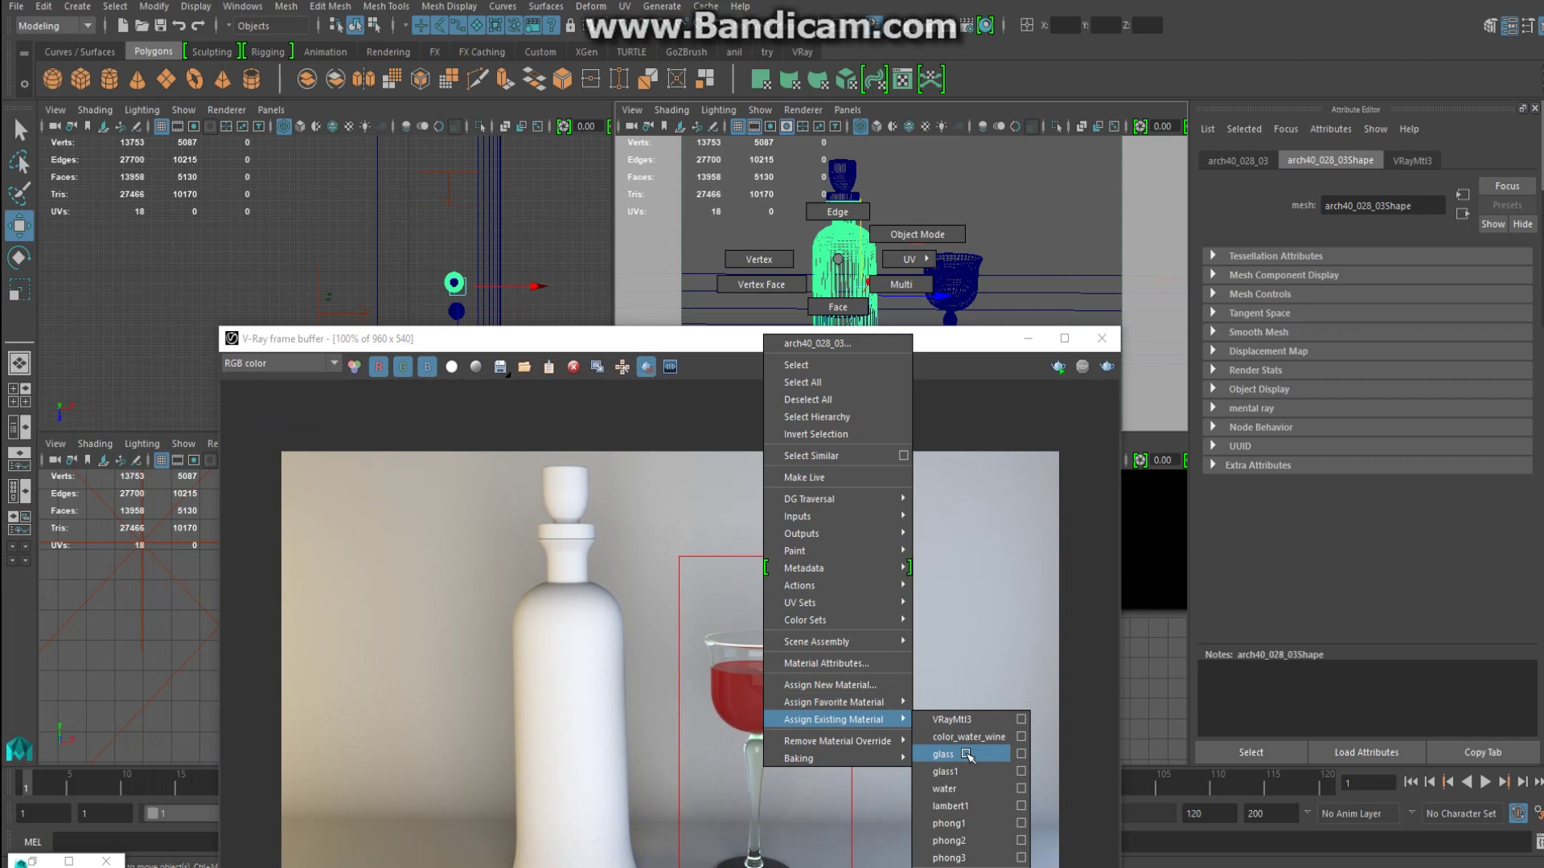
pyautogui.click(968, 753)
# Move the render region to the bottle, render it, and minimize the frame buffer.
pyautogui.moveTo(718, 346); pyautogui.dragTo(842, 169)
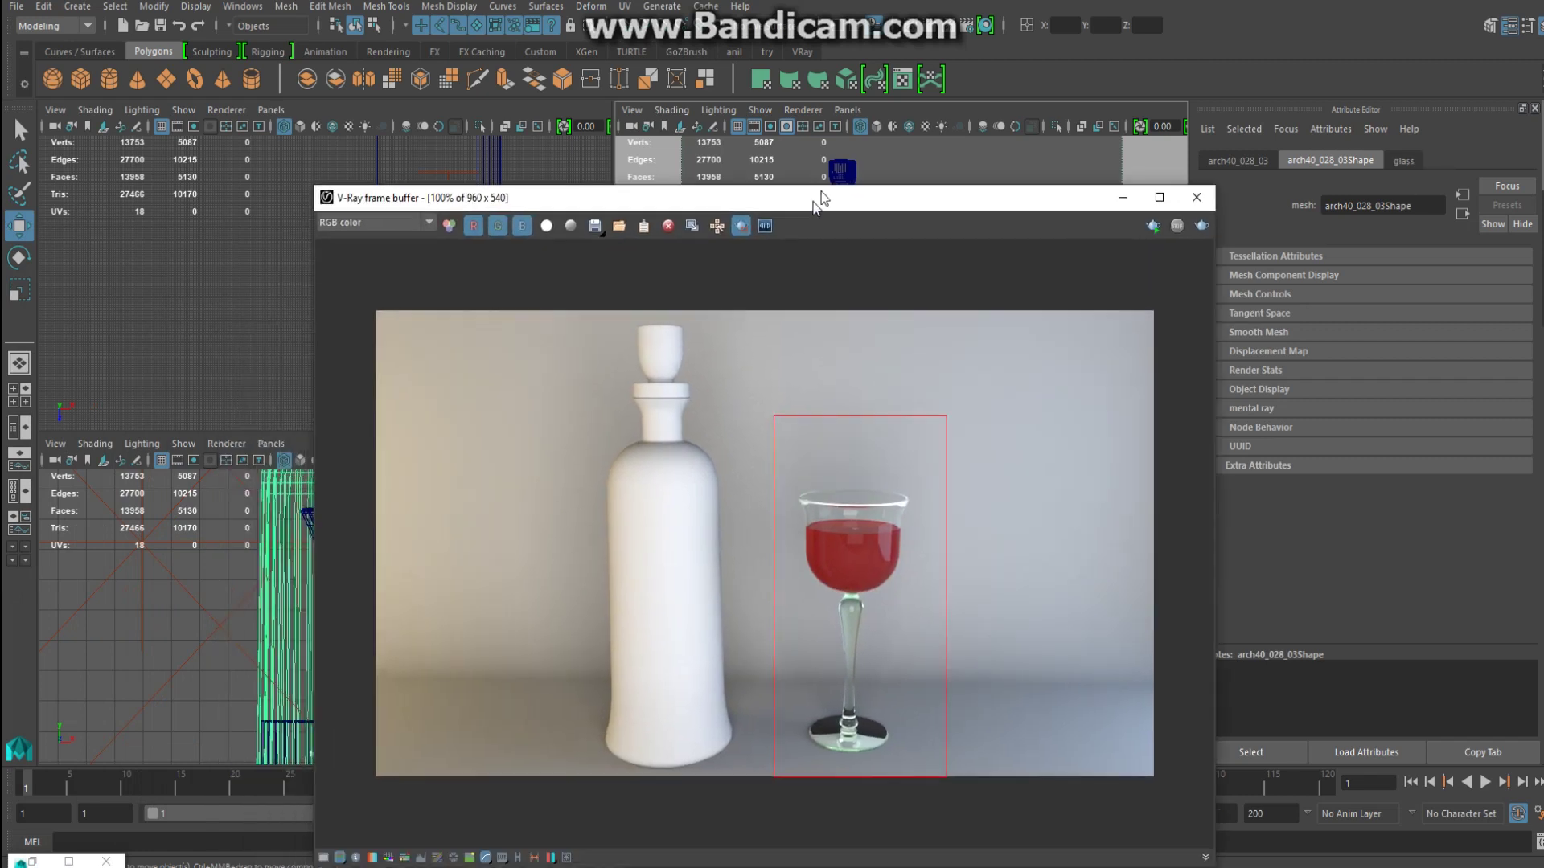
pyautogui.click(772, 192)
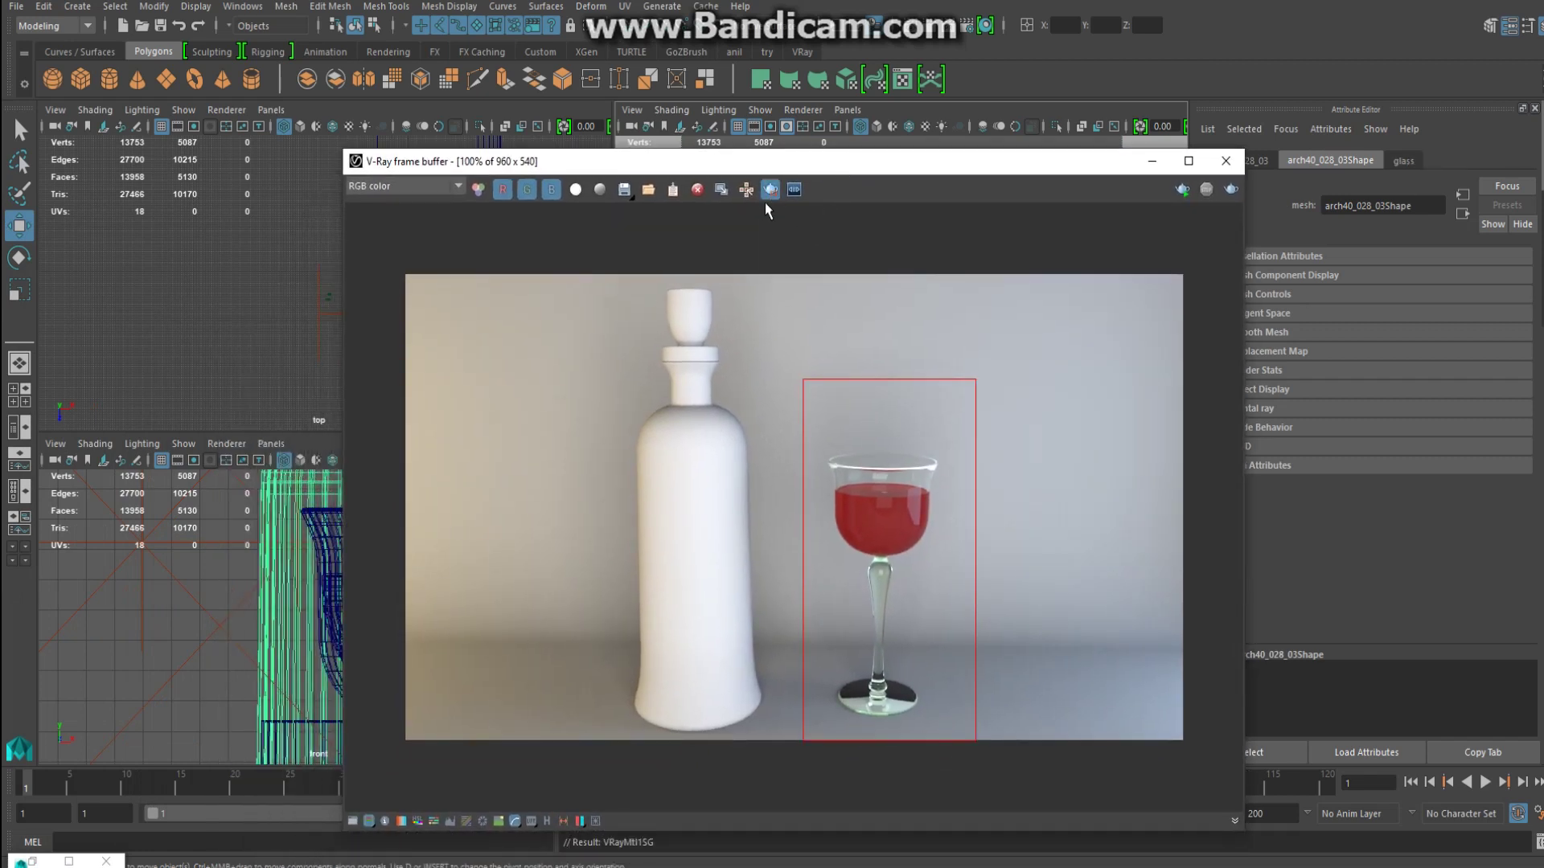
pyautogui.moveTo(597, 274)
pyautogui.mouseDown()
pyautogui.moveTo(780, 812)
pyautogui.moveTo(800, 801)
pyautogui.mouseUp()
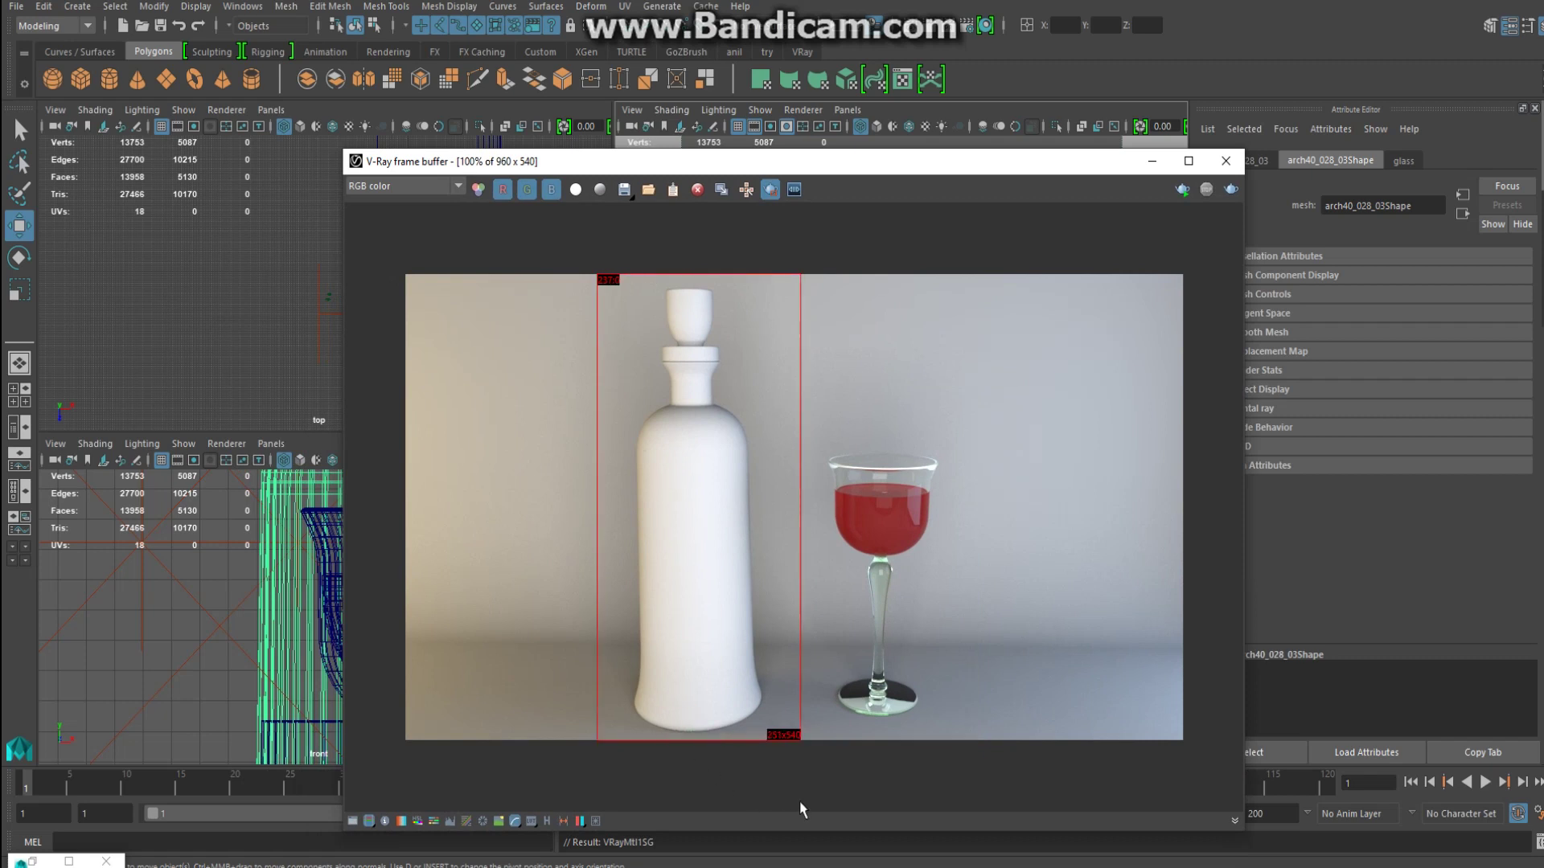
pyautogui.click(1232, 189)
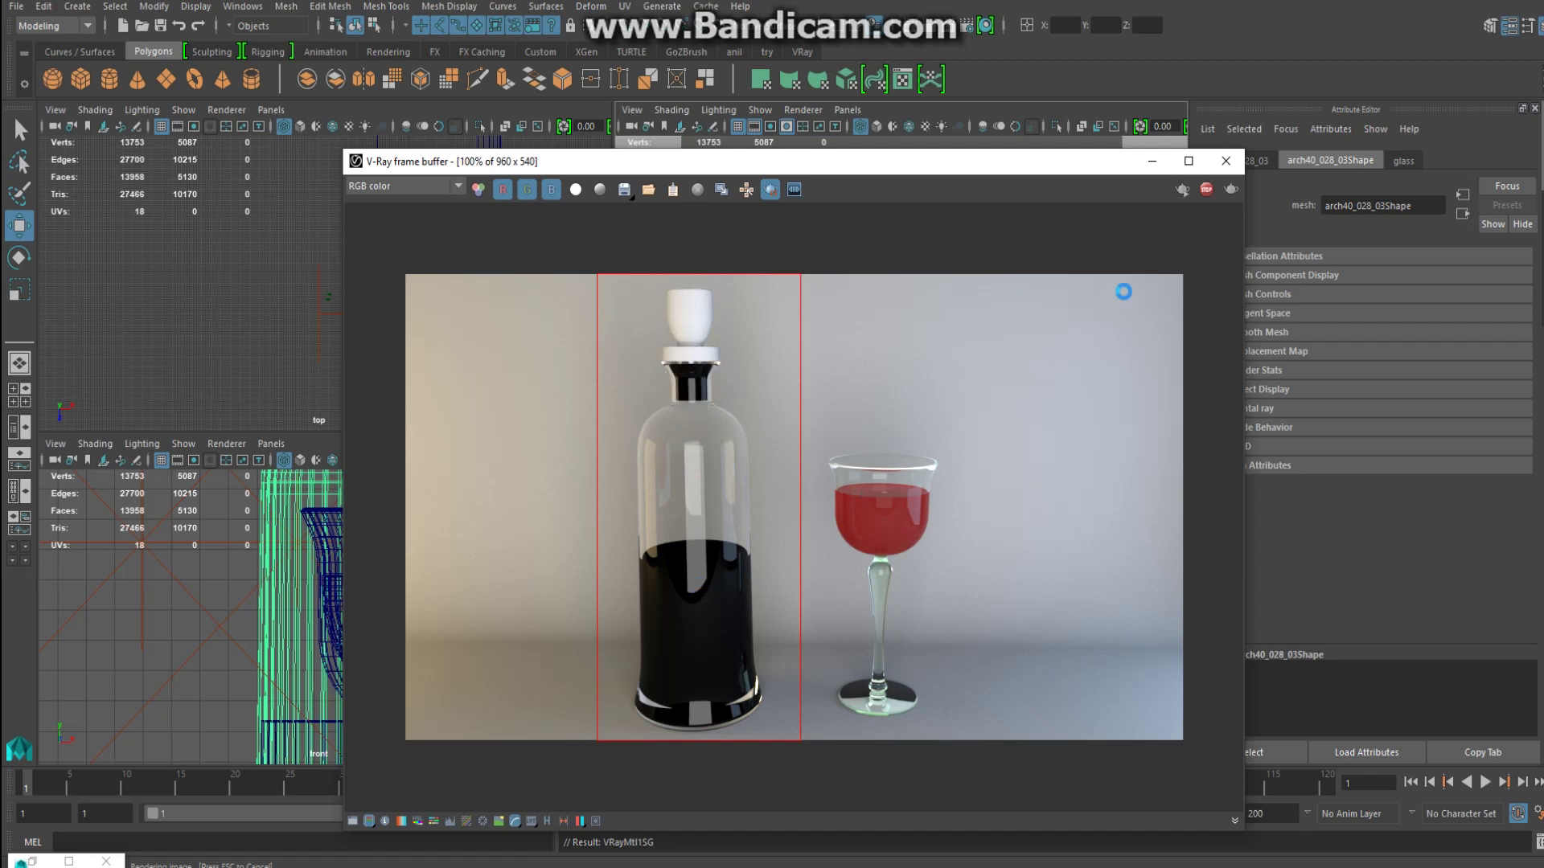
pyautogui.click(1152, 162)
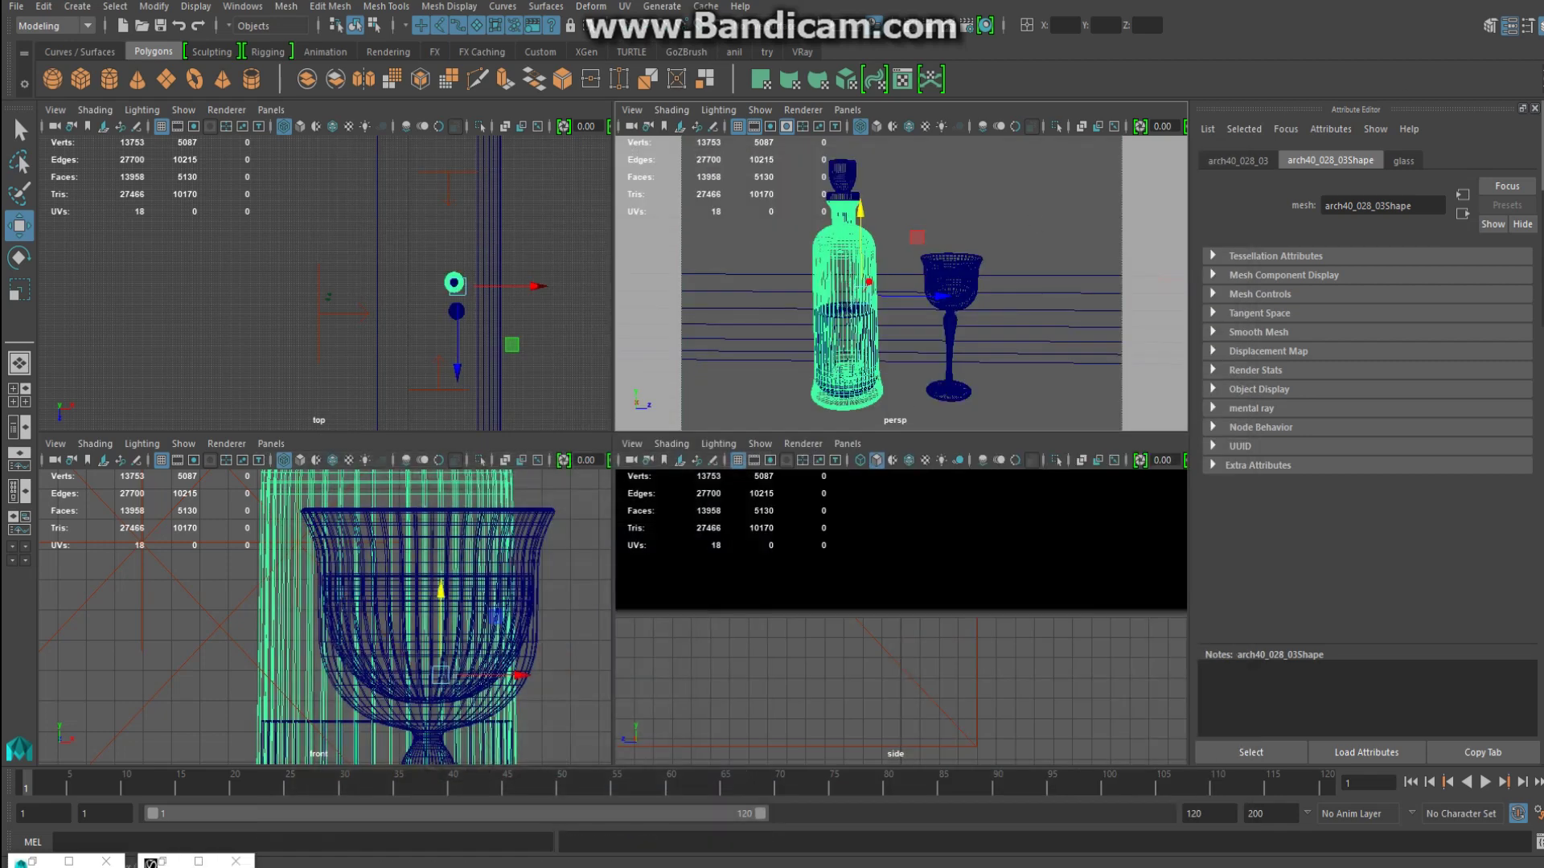
# Put the bottle glass on a new display layer and hide that layer.
pyautogui.click(1539, 29)
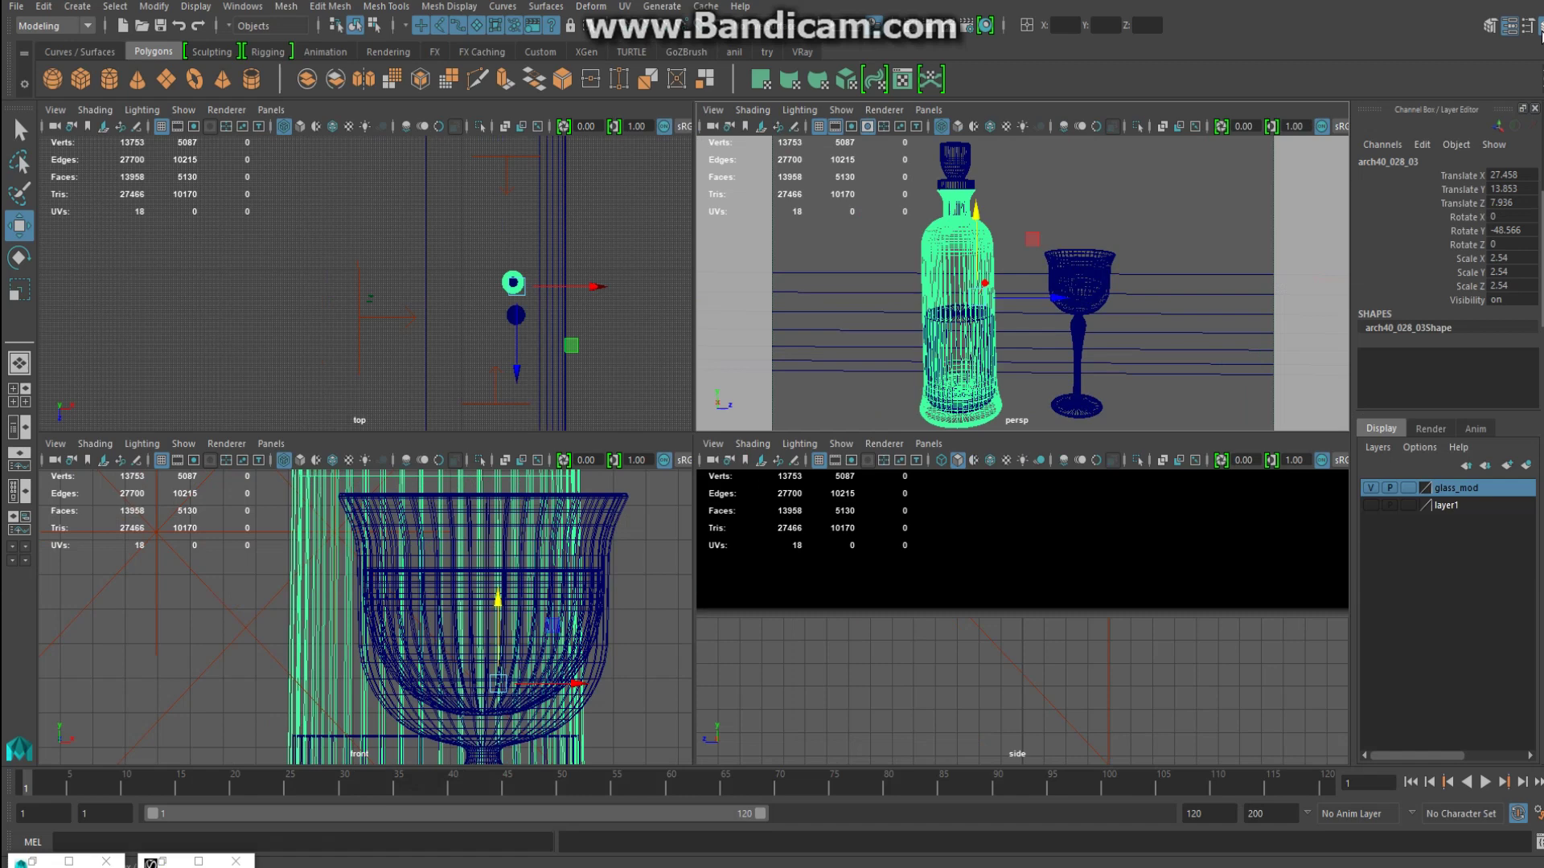
pyautogui.click(1526, 465)
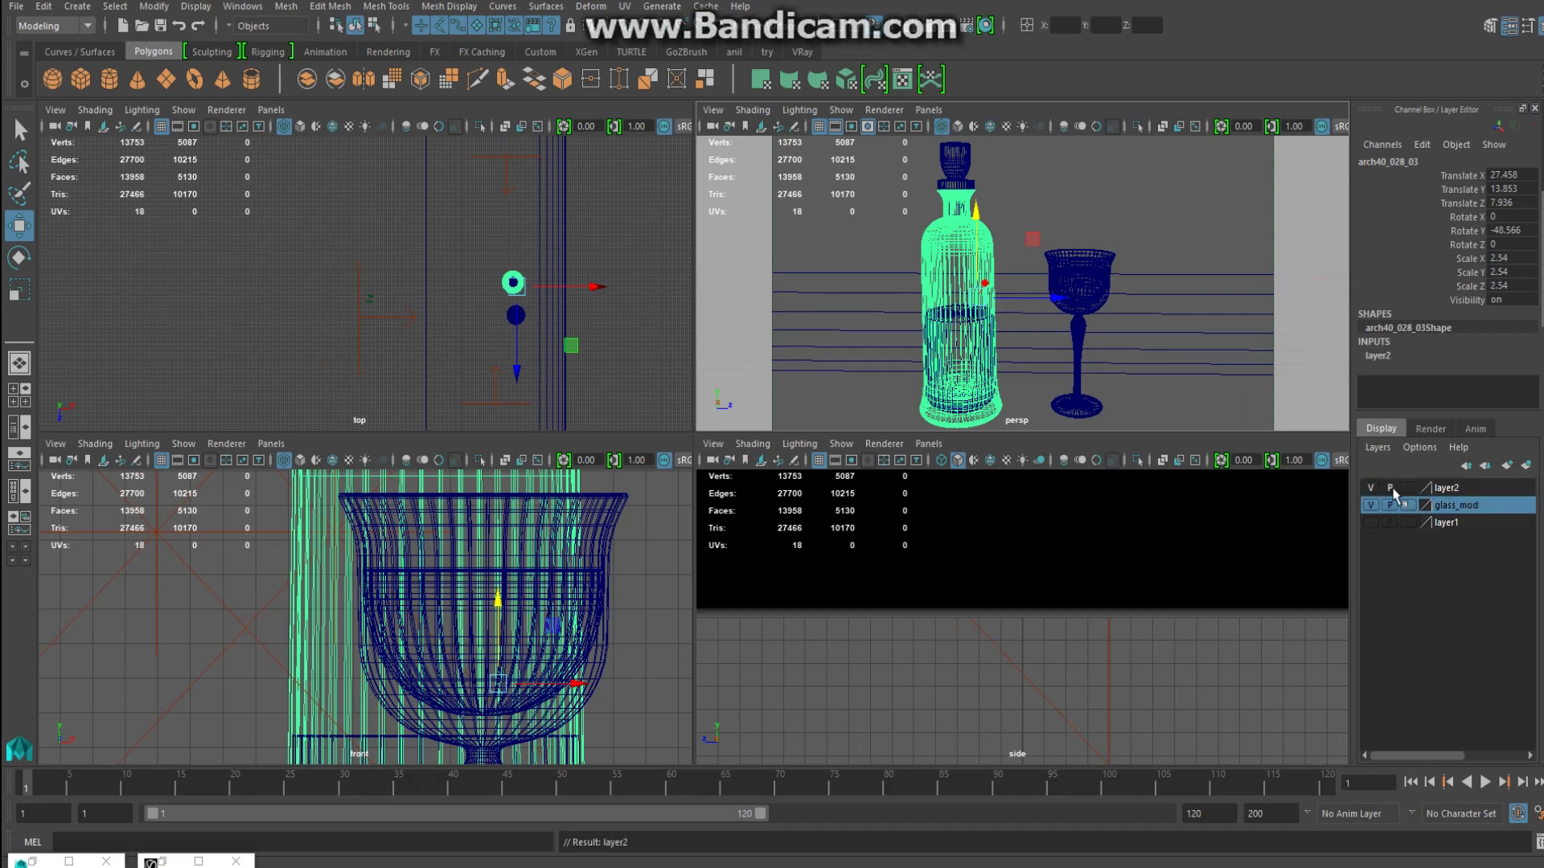
pyautogui.click(1368, 488)
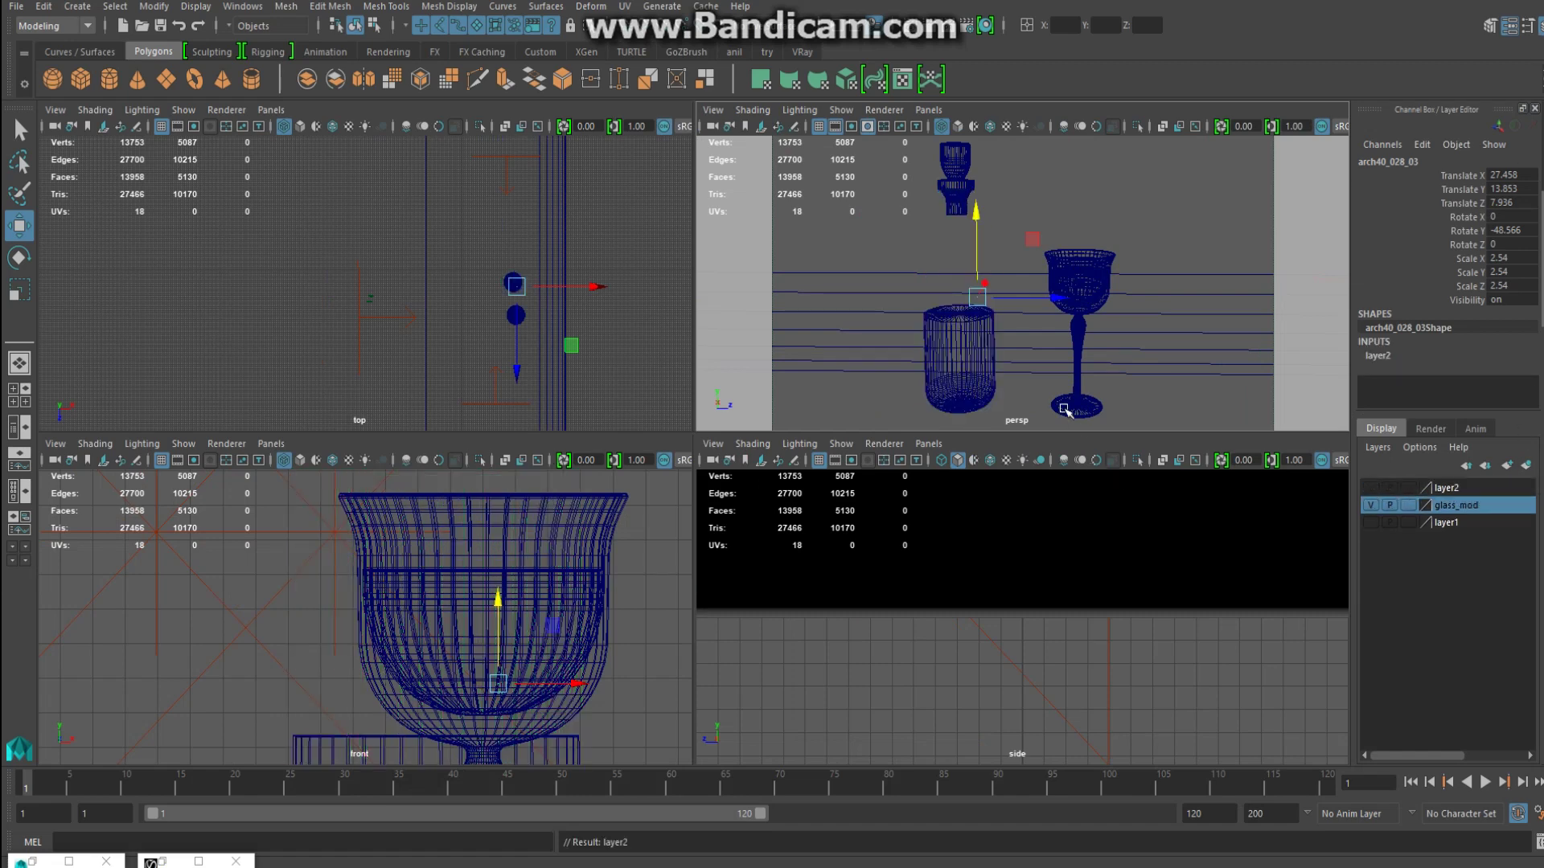
# Assign a new VRay Mtl to the liquid cylinder inside the bottle.
pyautogui.click(945, 346)
pyautogui.moveTo(942, 341); pyautogui.dragTo(941, 768, button='right')
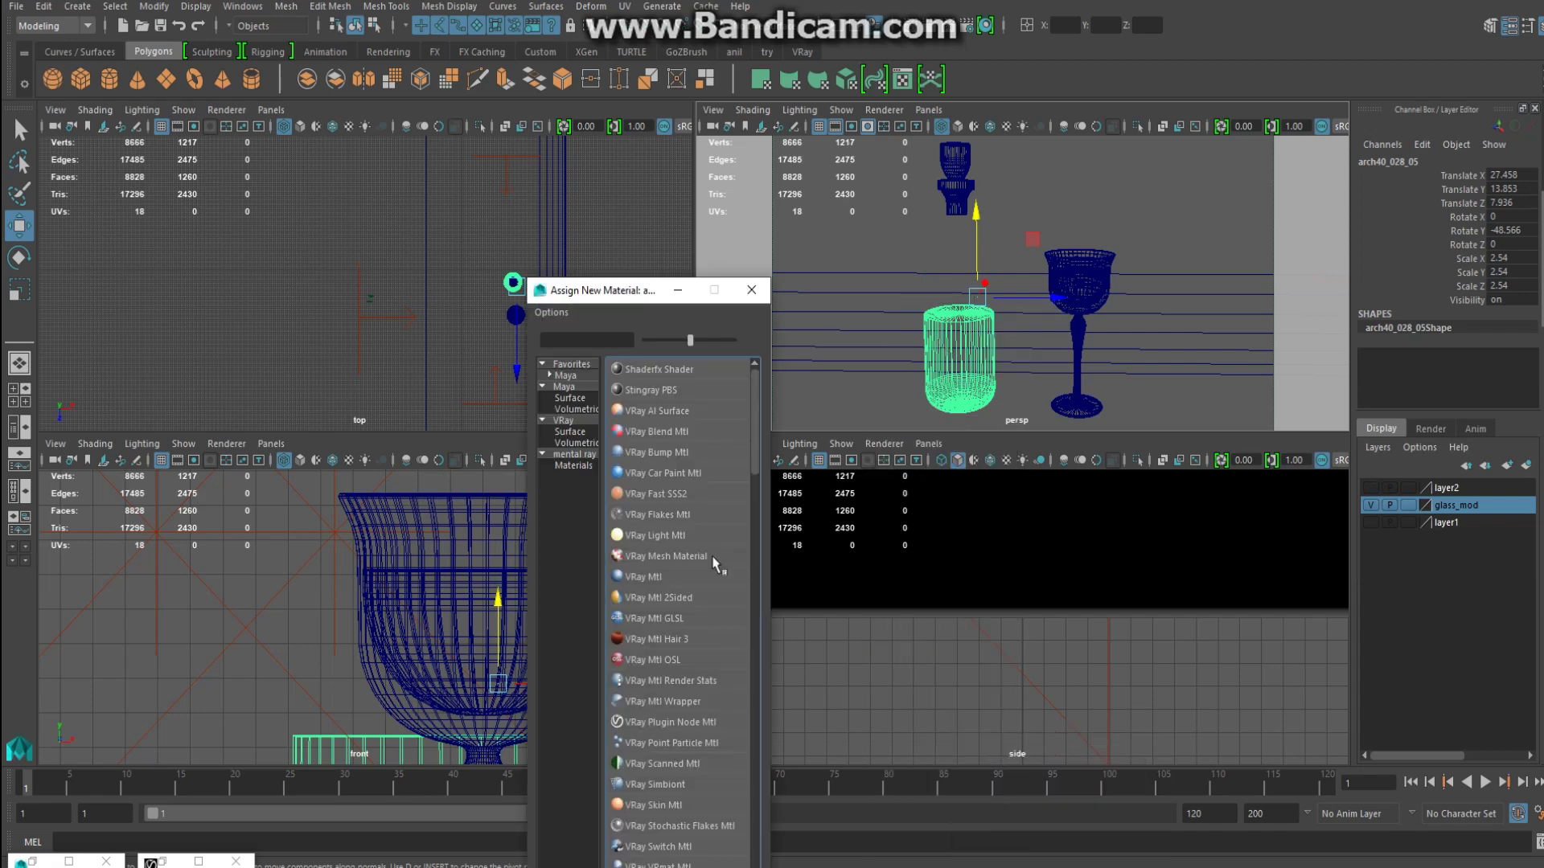
pyautogui.click(568, 421)
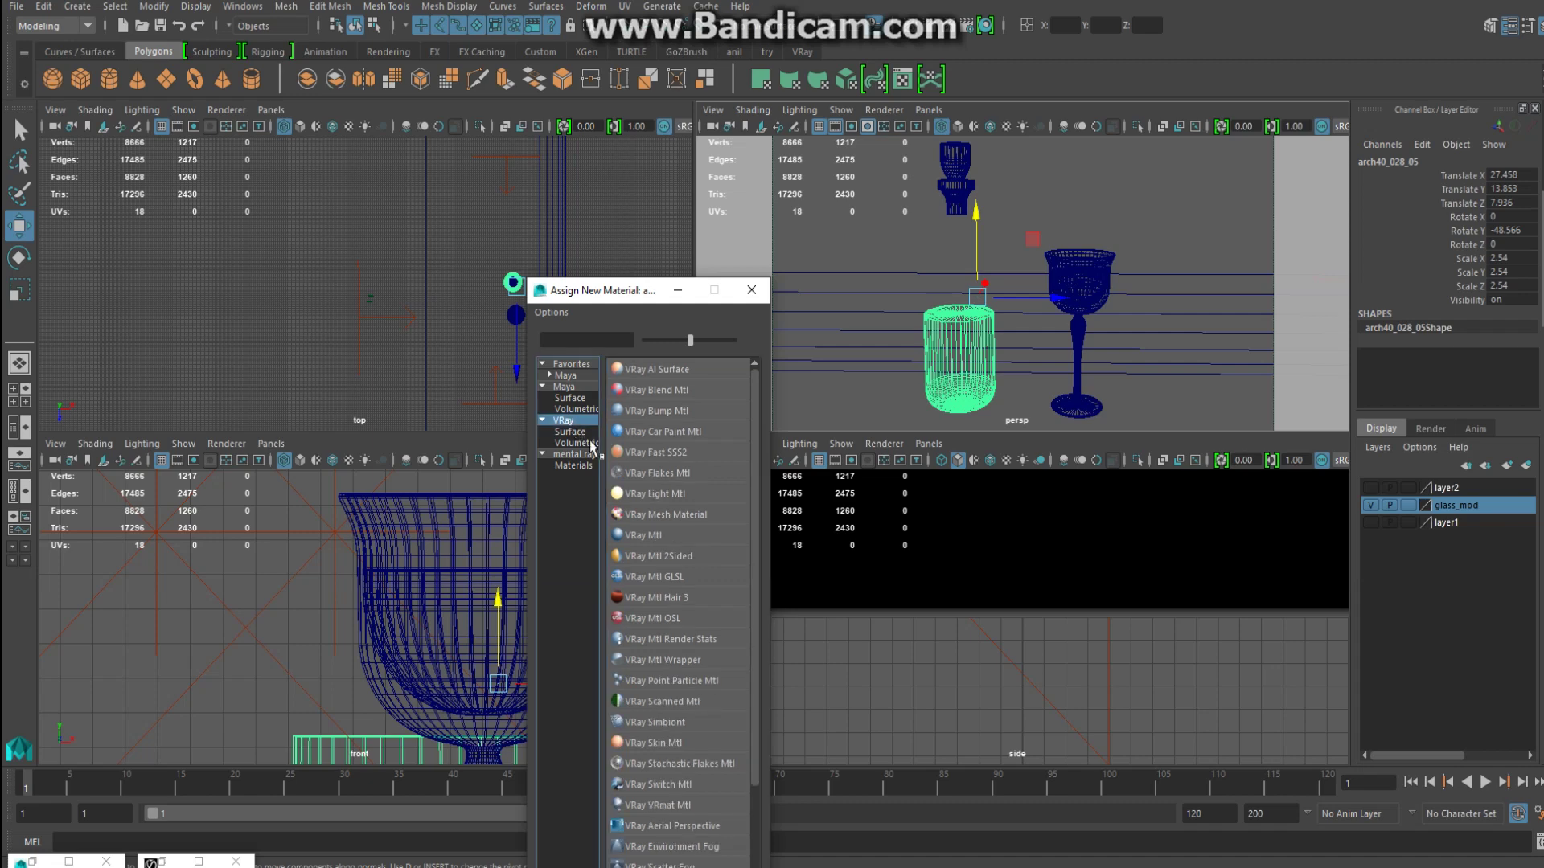
pyautogui.click(652, 539)
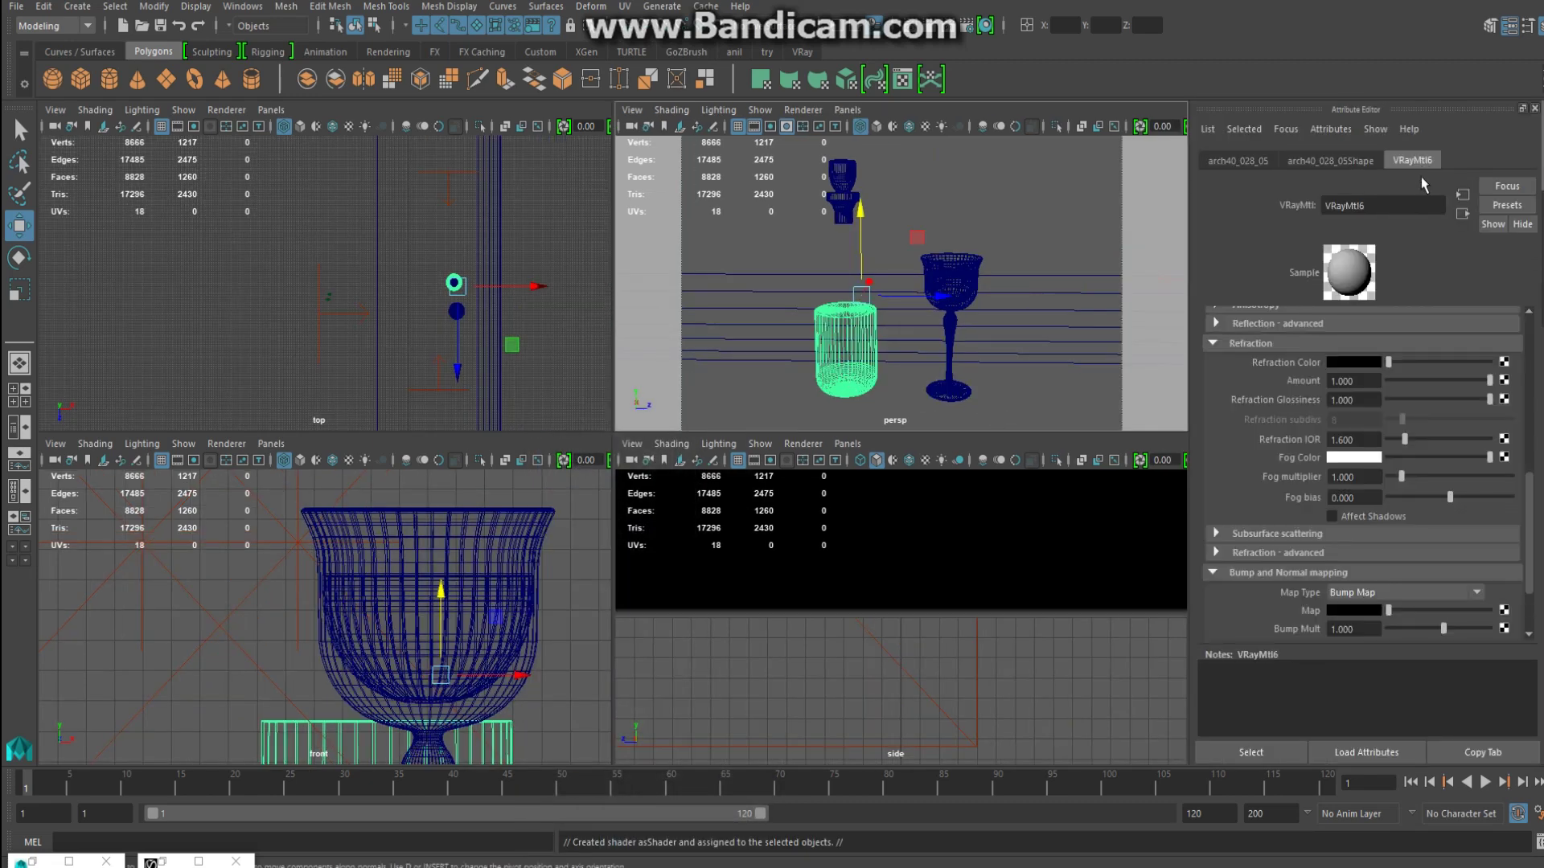
# Rename the liquid's new V-Ray material to green_water.
pyautogui.doubleClick(1371, 208)
pyautogui.write('green')
pyautogui.write('_water')
pyautogui.press('Return')
# Adjust several of green_water's slider attributes in the Attribute Editor.
pyautogui.scroll(5, 1367, 465)
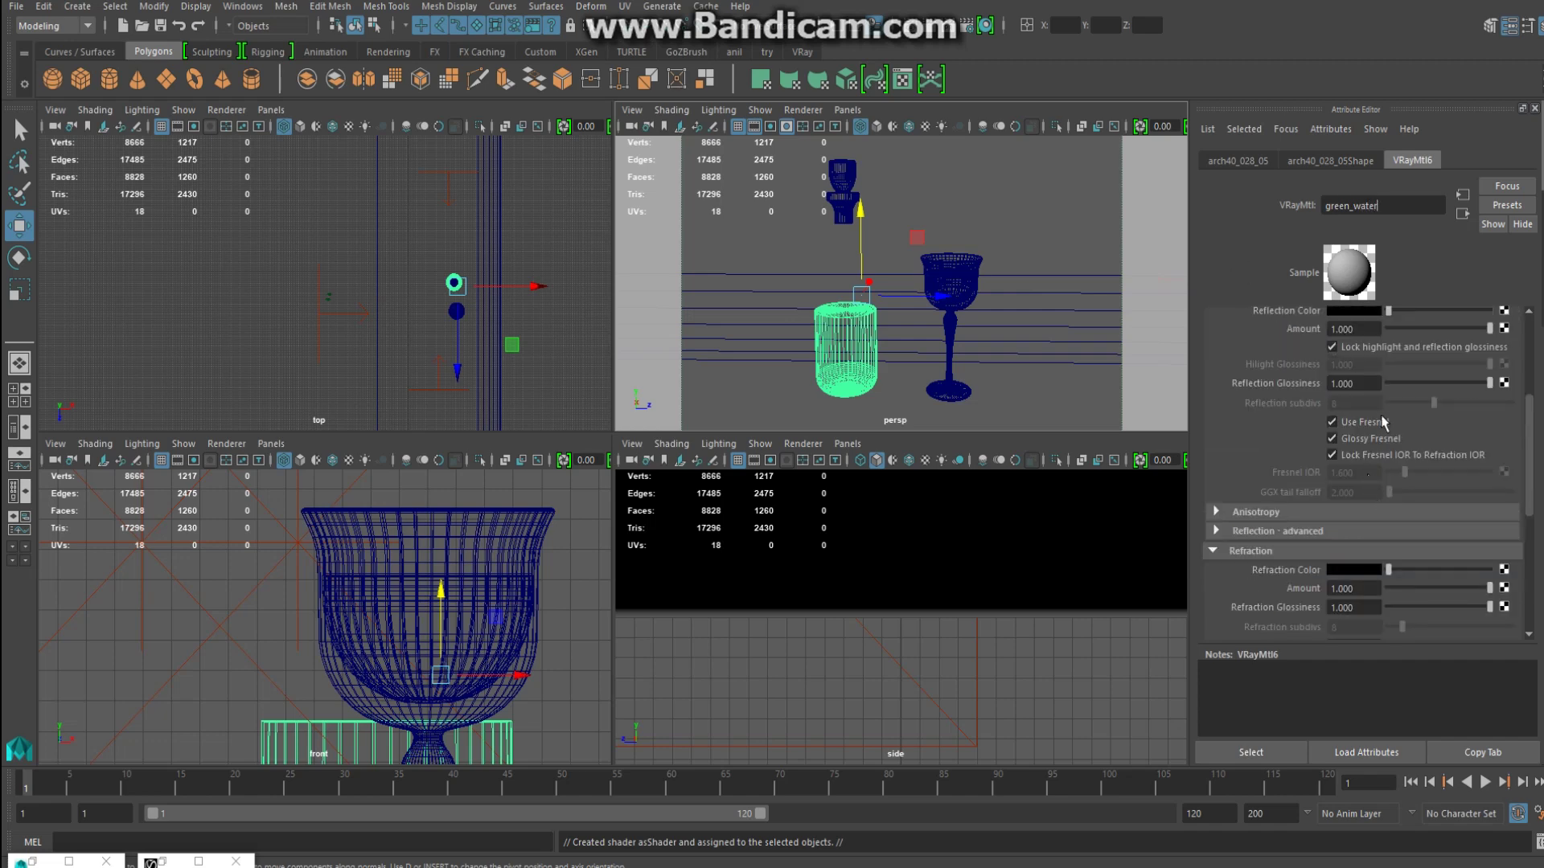
pyautogui.moveTo(1403, 359); pyautogui.dragTo(1383, 358)
pyautogui.scroll(-2, 1439, 426)
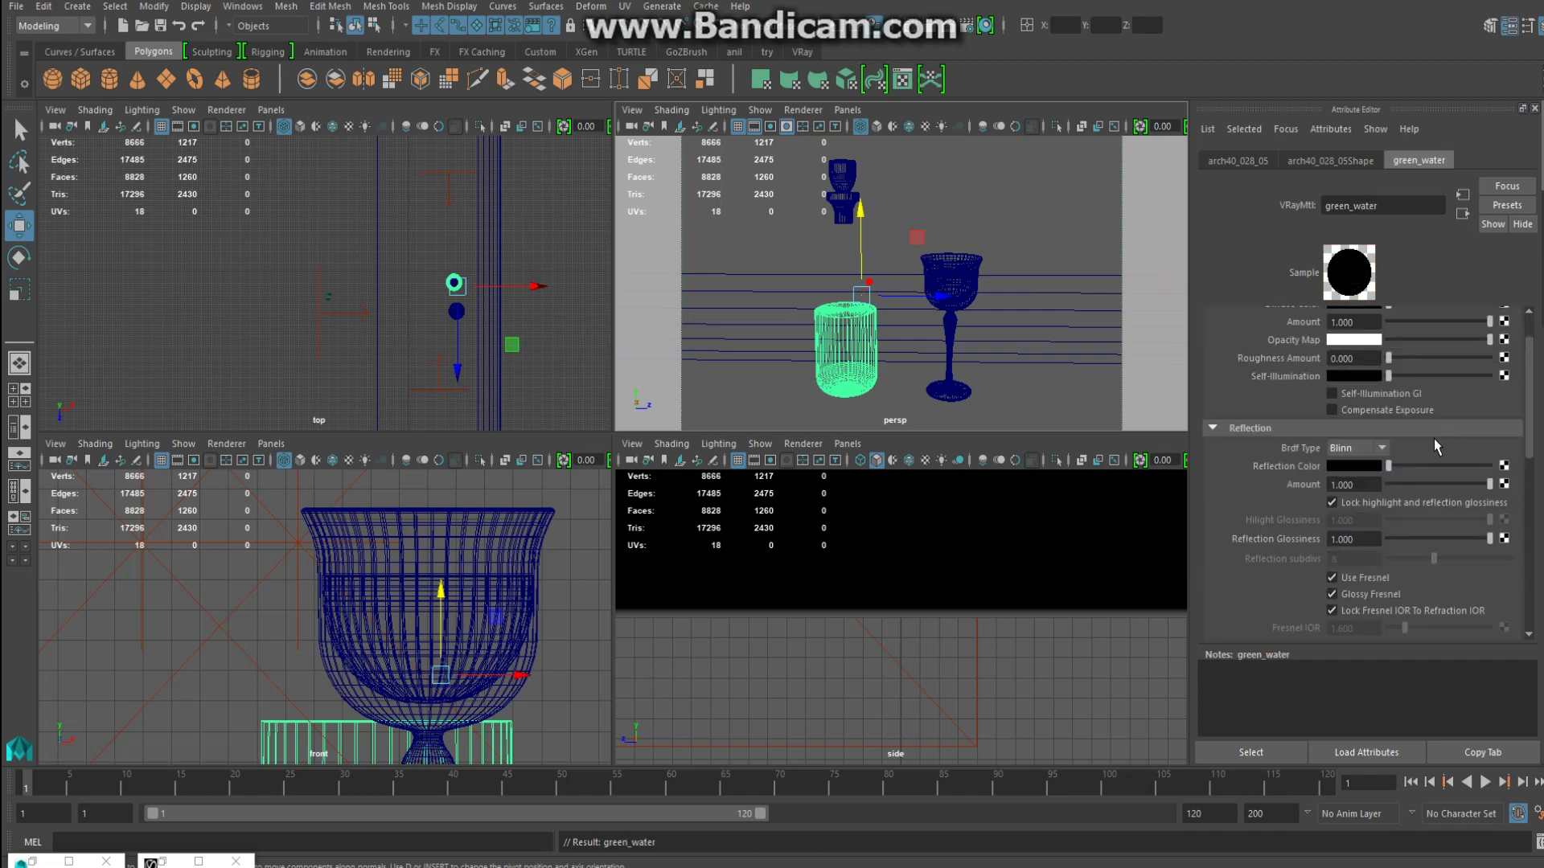
pyautogui.moveTo(1400, 467); pyautogui.dragTo(1421, 466)
pyautogui.scroll(-2, 1431, 522)
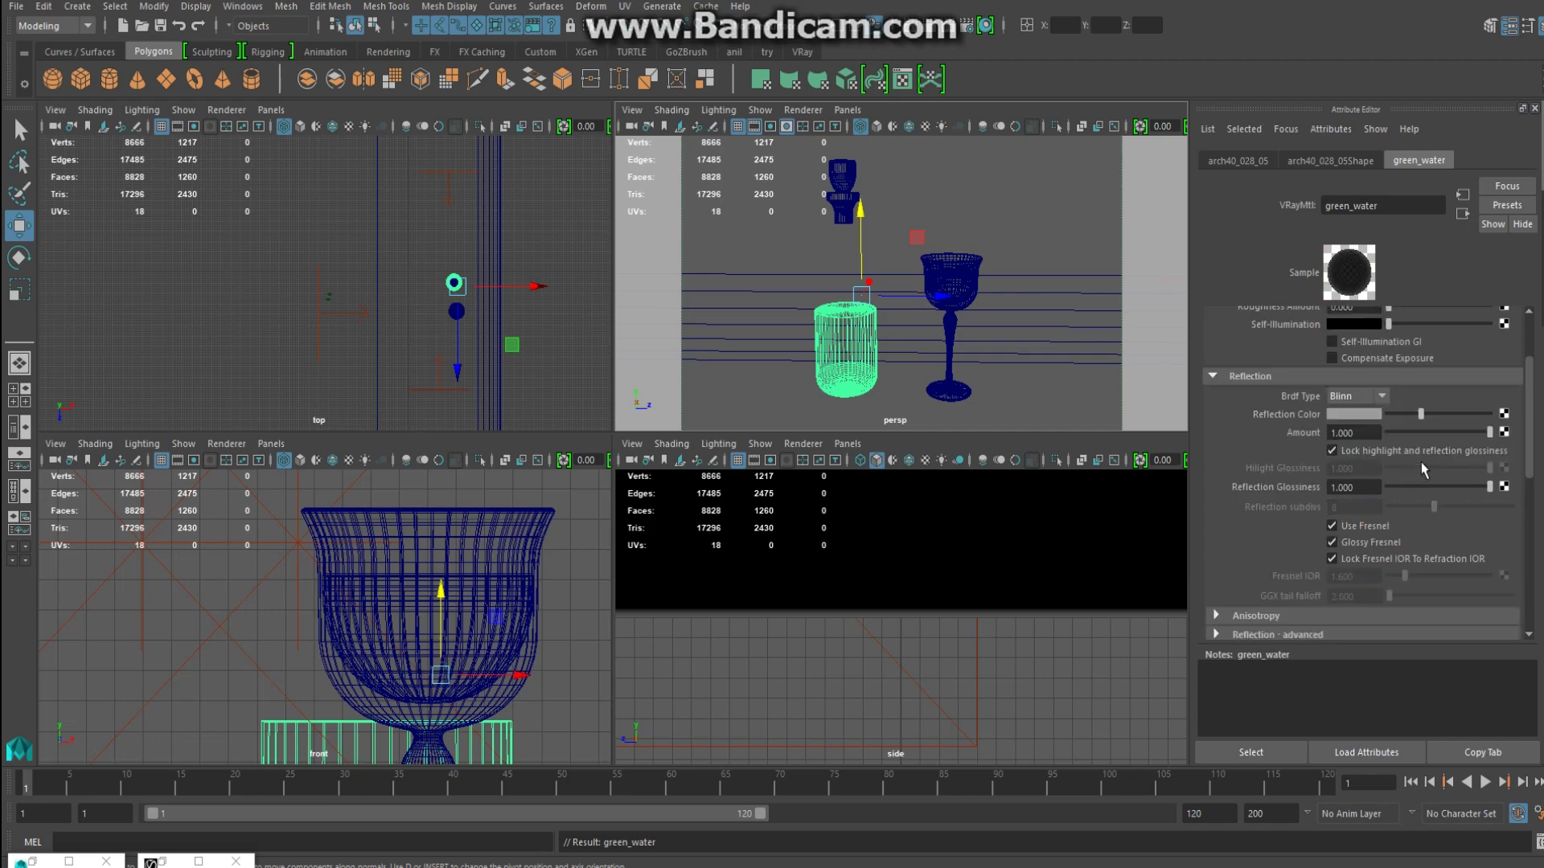
pyautogui.scroll(-2, 1436, 581)
pyautogui.moveTo(1452, 519); pyautogui.dragTo(1488, 518)
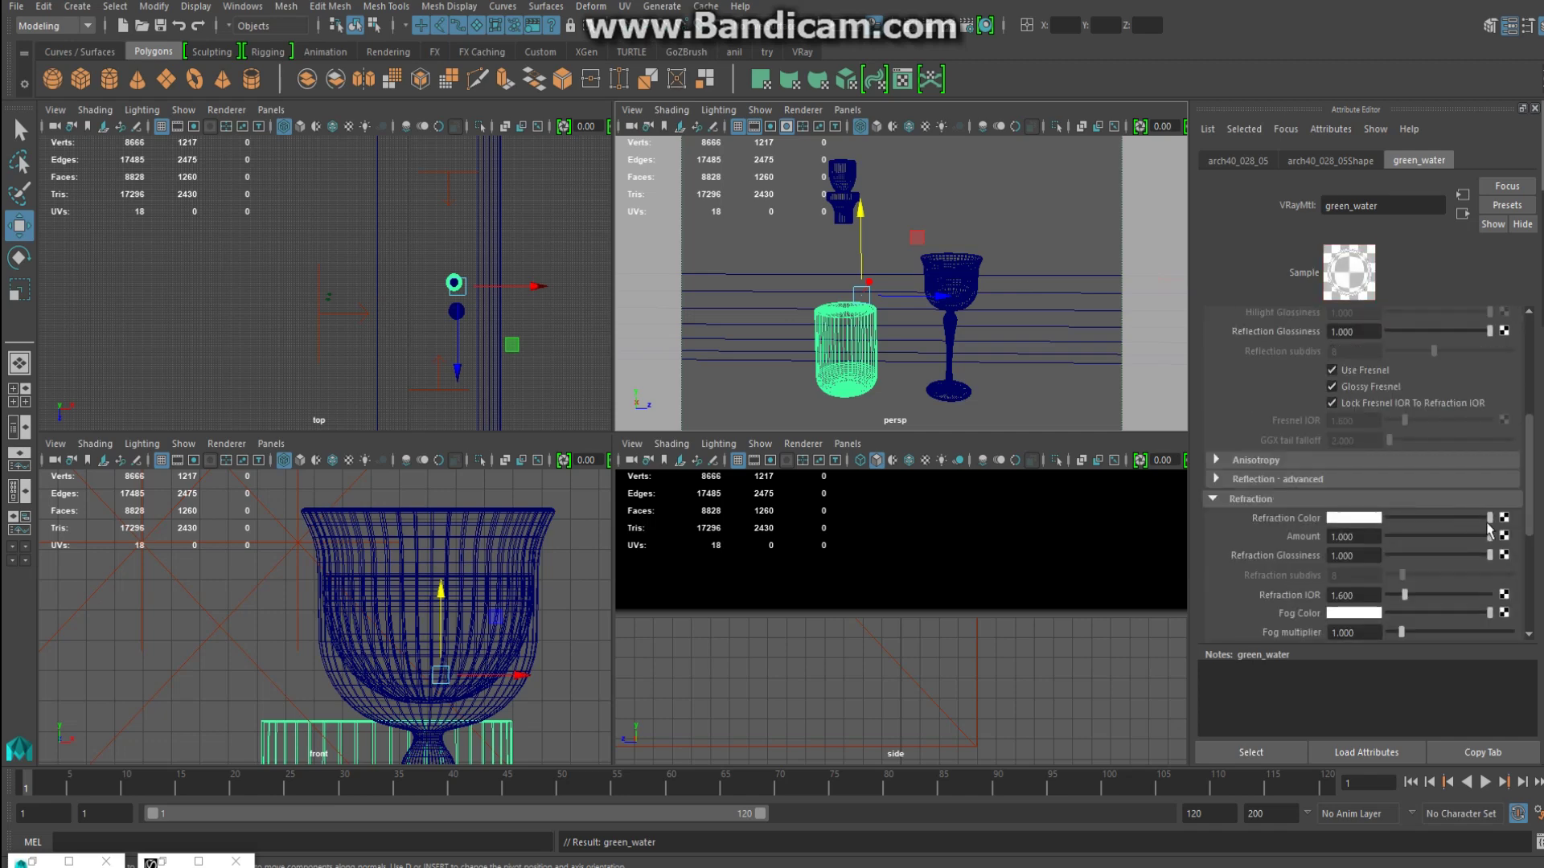
pyautogui.scroll(-1, 1448, 540)
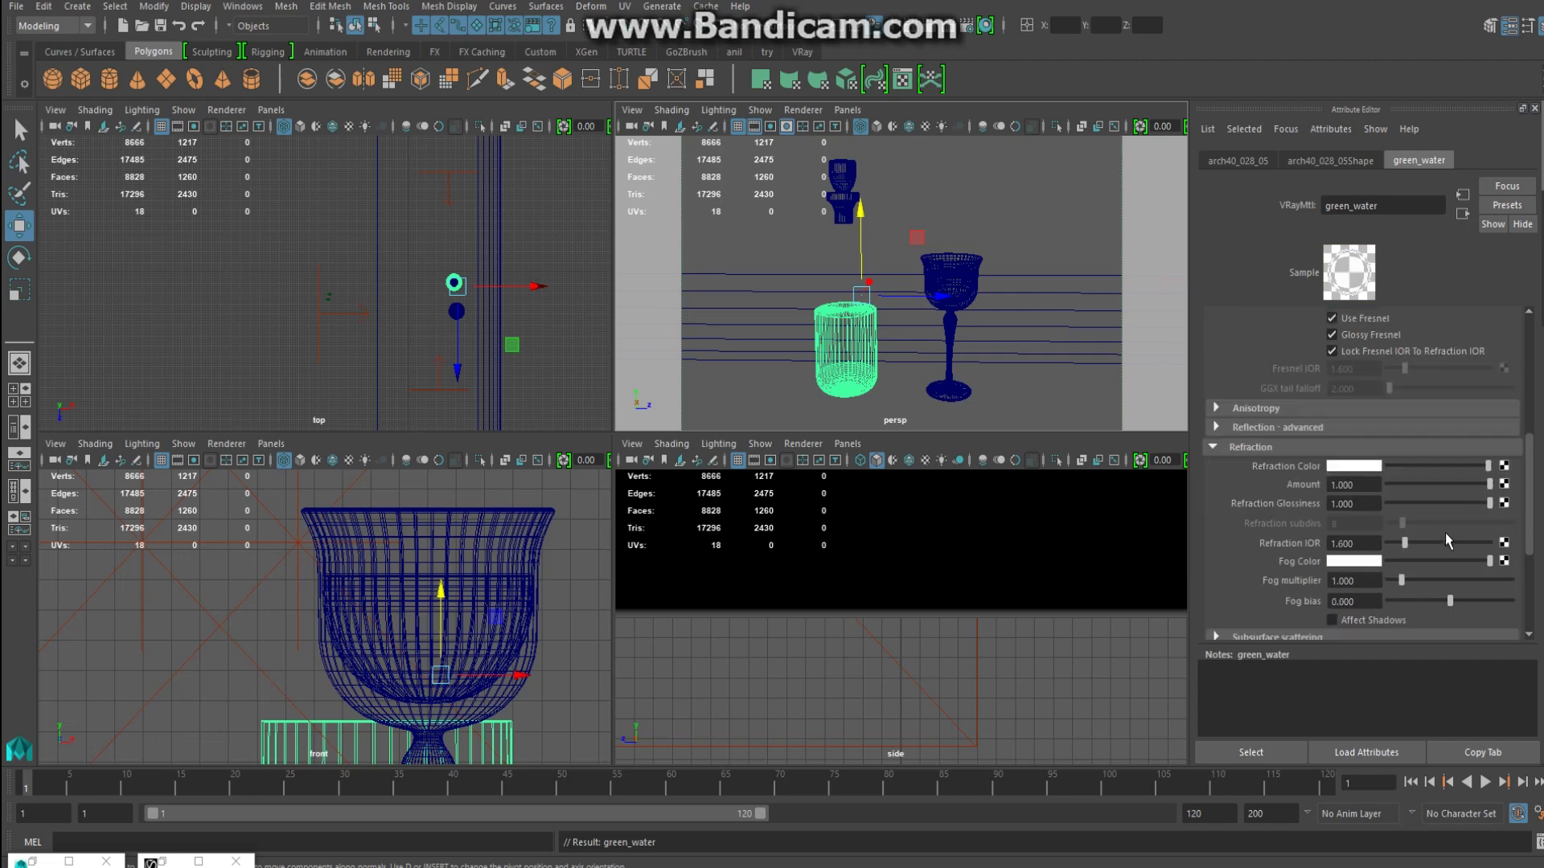
# Give green_water a light green fog colour and adjust its fog multiplier.
pyautogui.click(1367, 563)
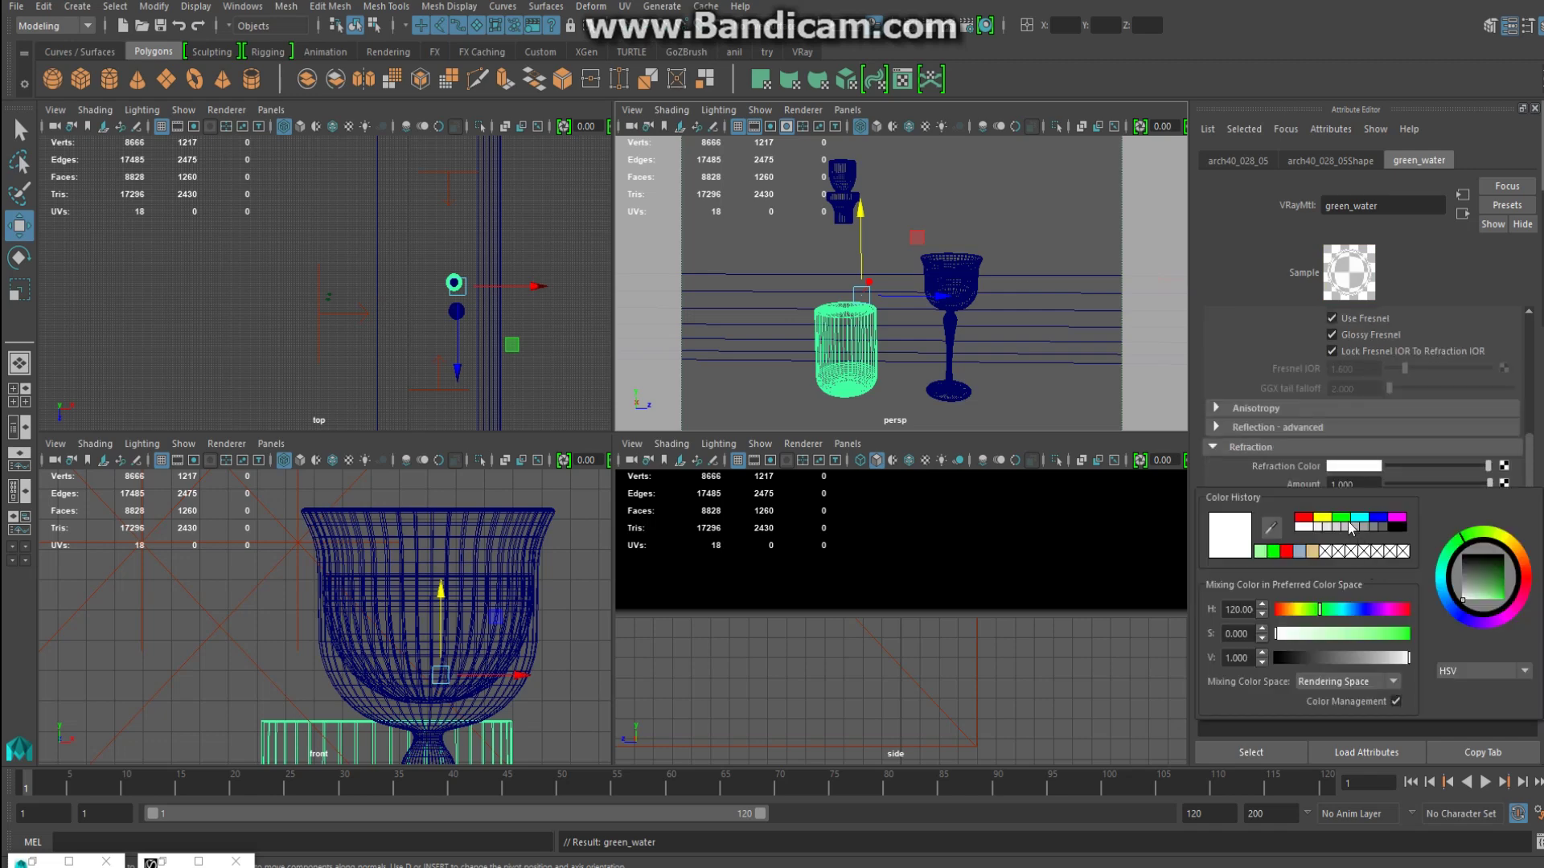
pyautogui.moveTo(1478, 576); pyautogui.dragTo(1485, 604)
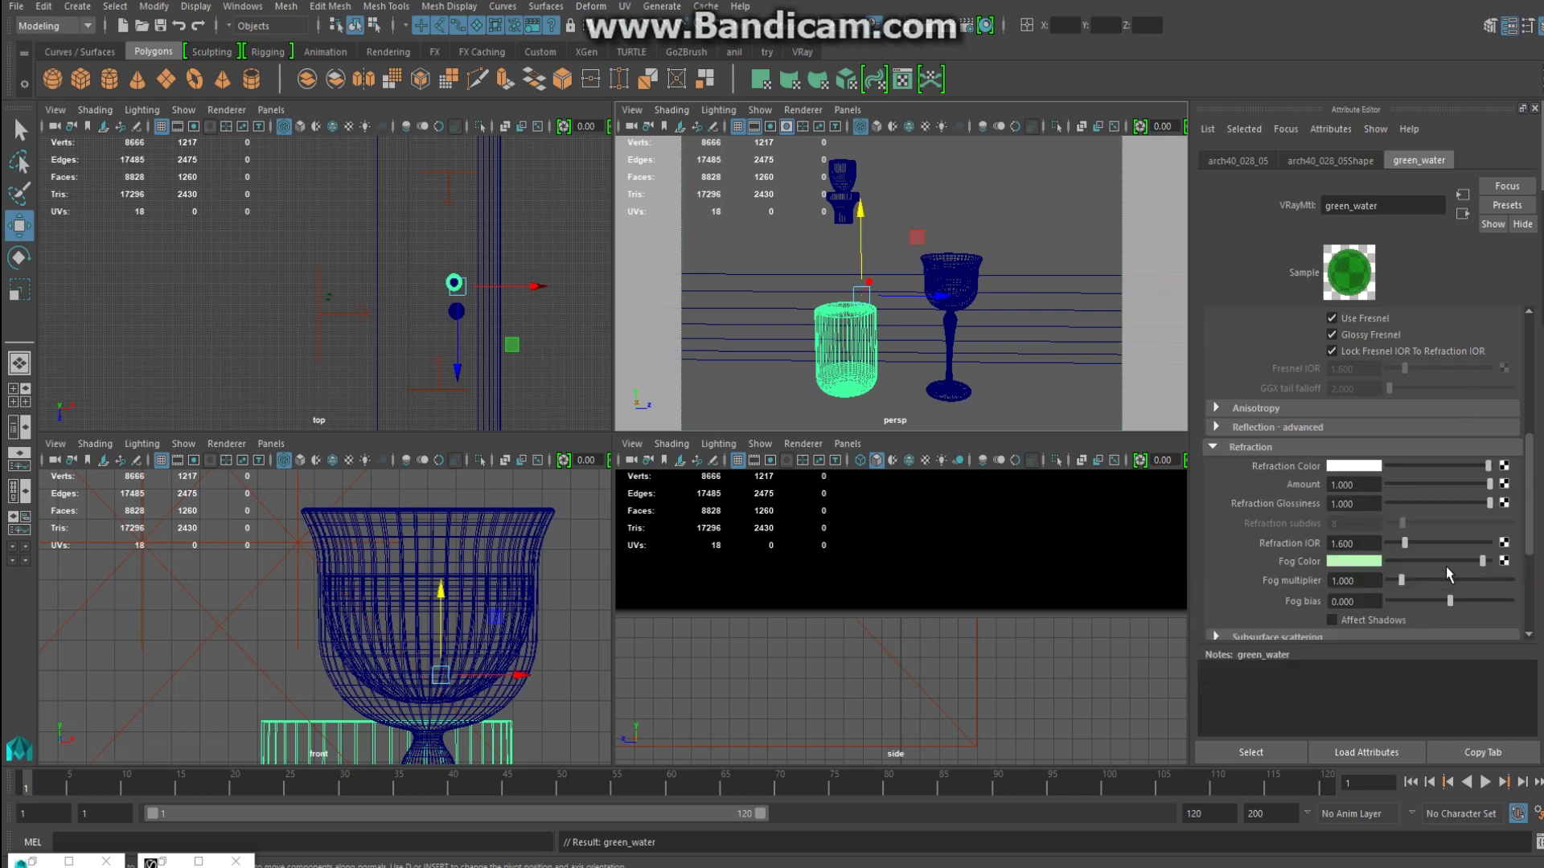
pyautogui.moveTo(1404, 585); pyautogui.dragTo(1392, 593)
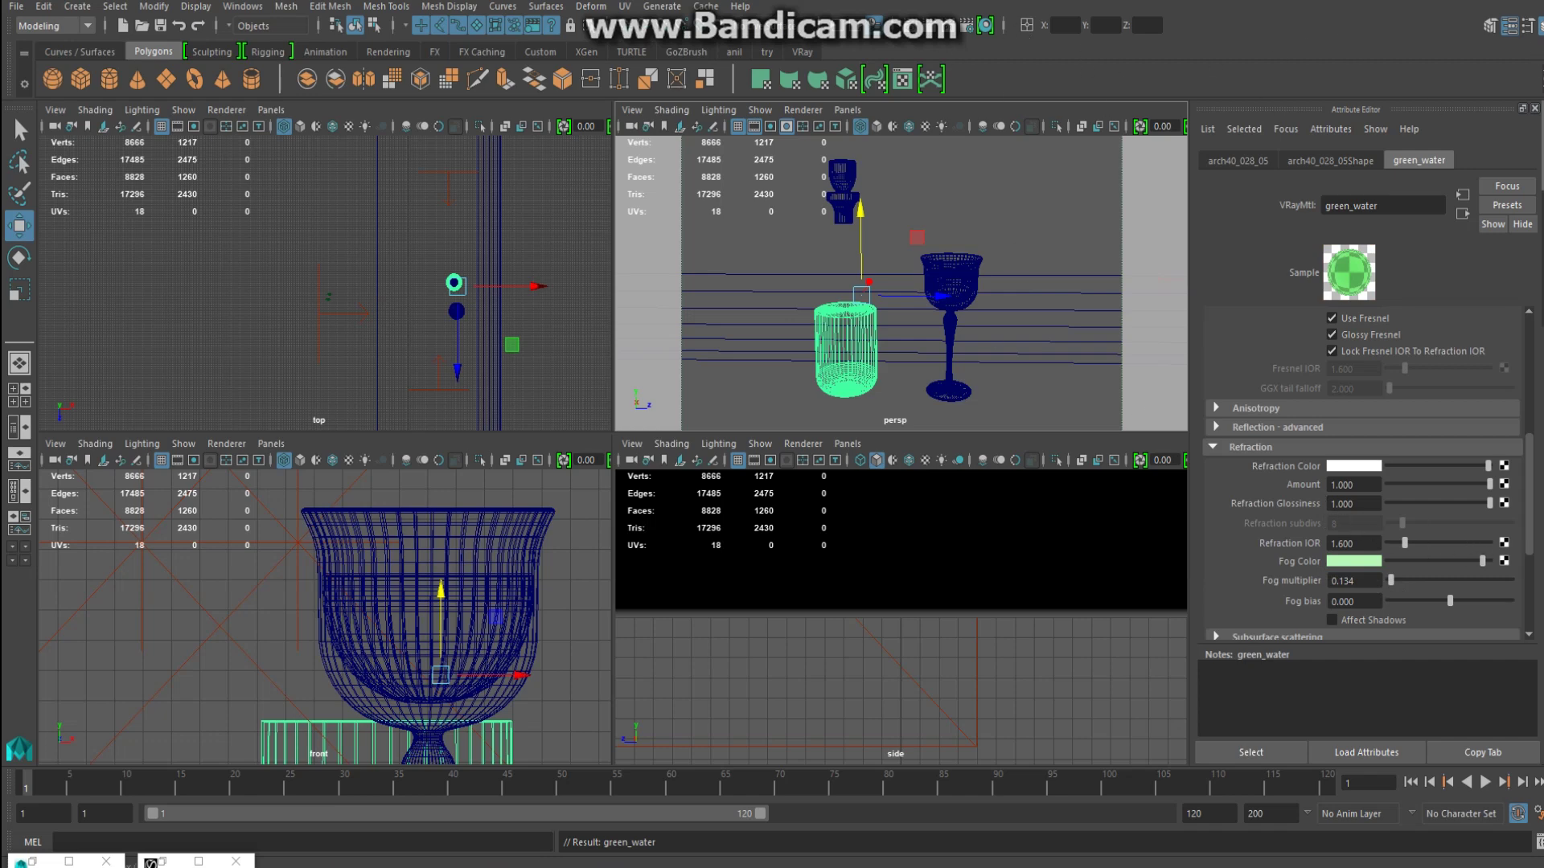
pyautogui.hotkey('ctrl', 'a')
# Show the bottle layer, render the camera view in V-Ray, then minimize the frame buffer.
pyautogui.click(1370, 505)
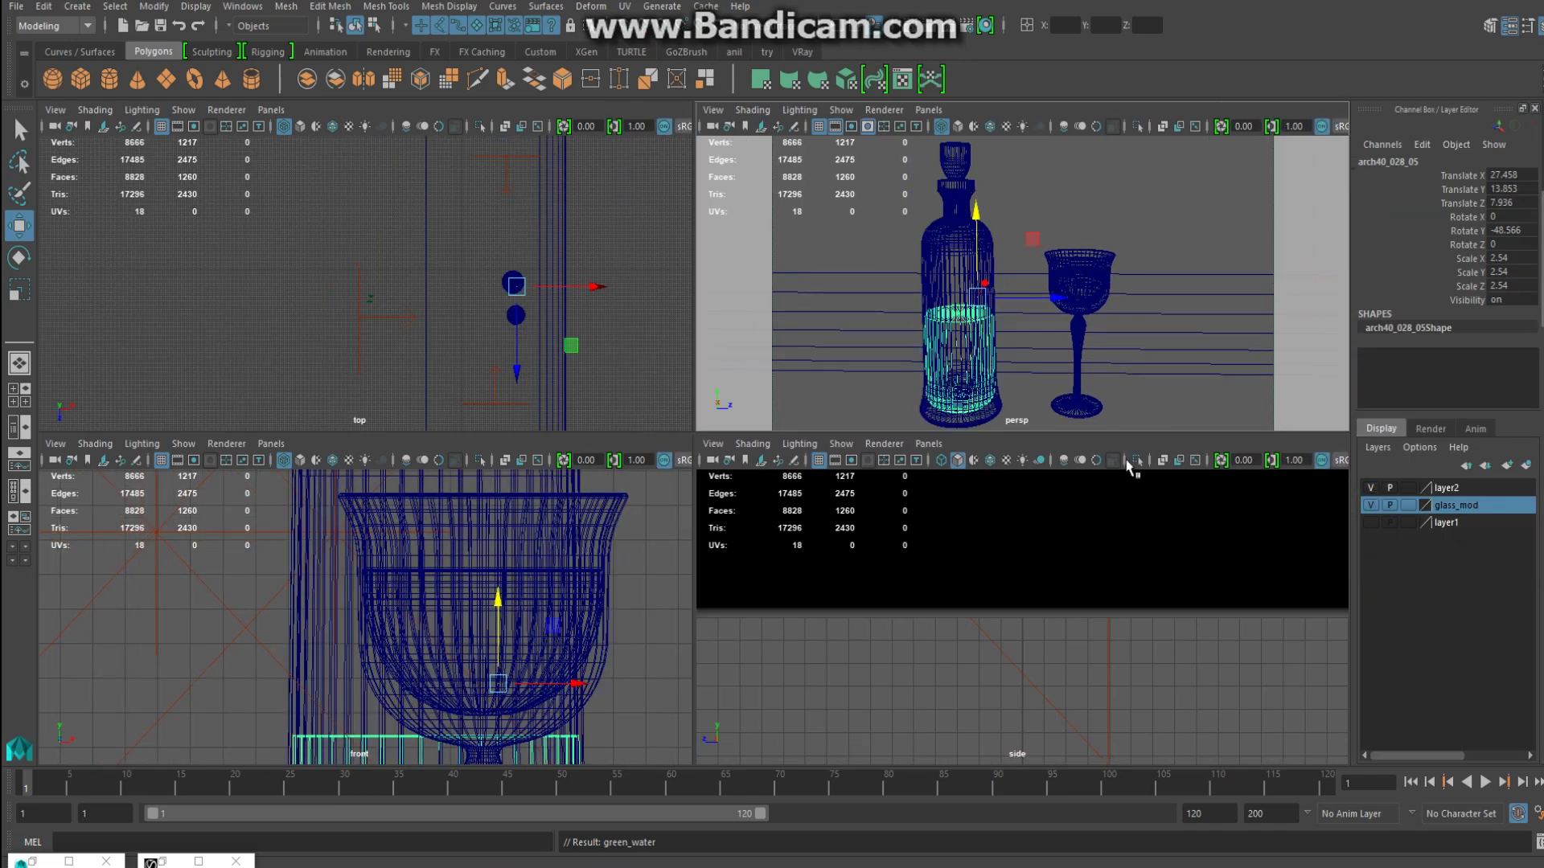
pyautogui.click(941, 25)
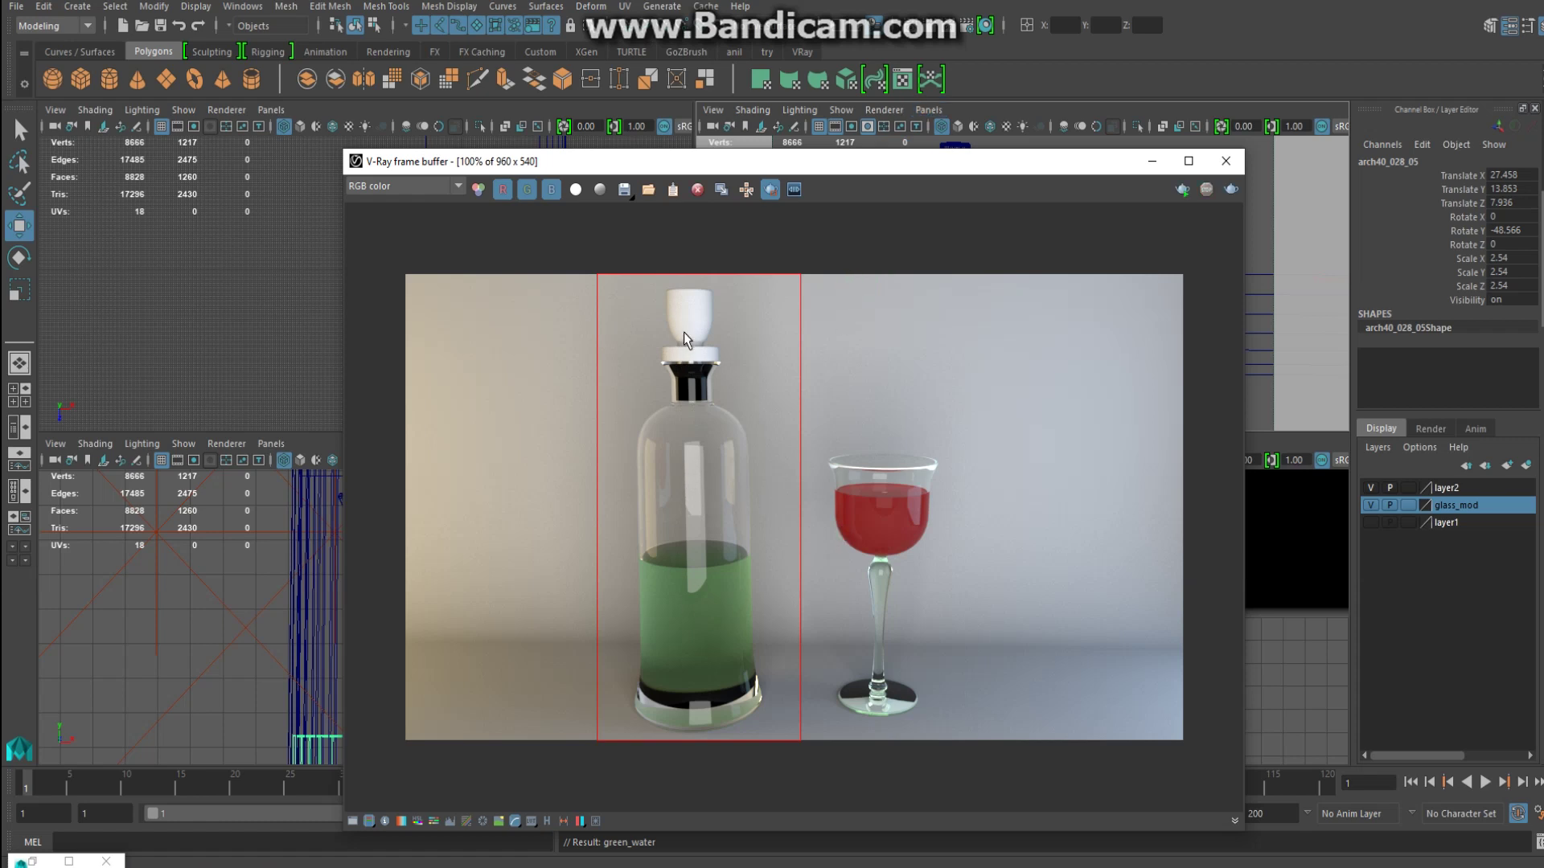
pyautogui.click(1152, 164)
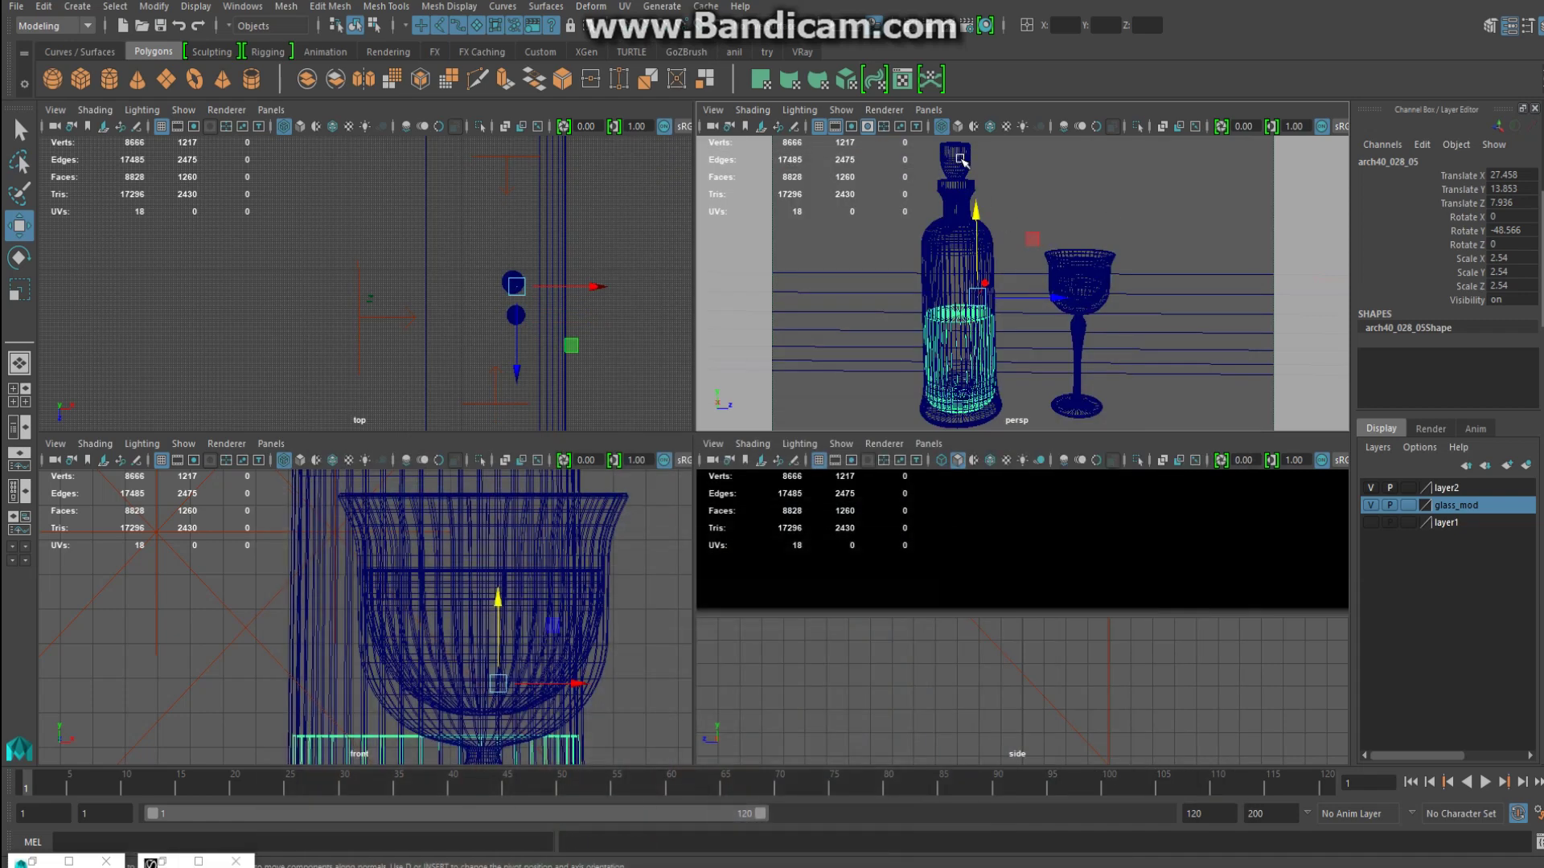
# Assign the bottle cap a new VRayMtl material named chrome.
pyautogui.click(959, 158)
pyautogui.rightClick(955, 158)
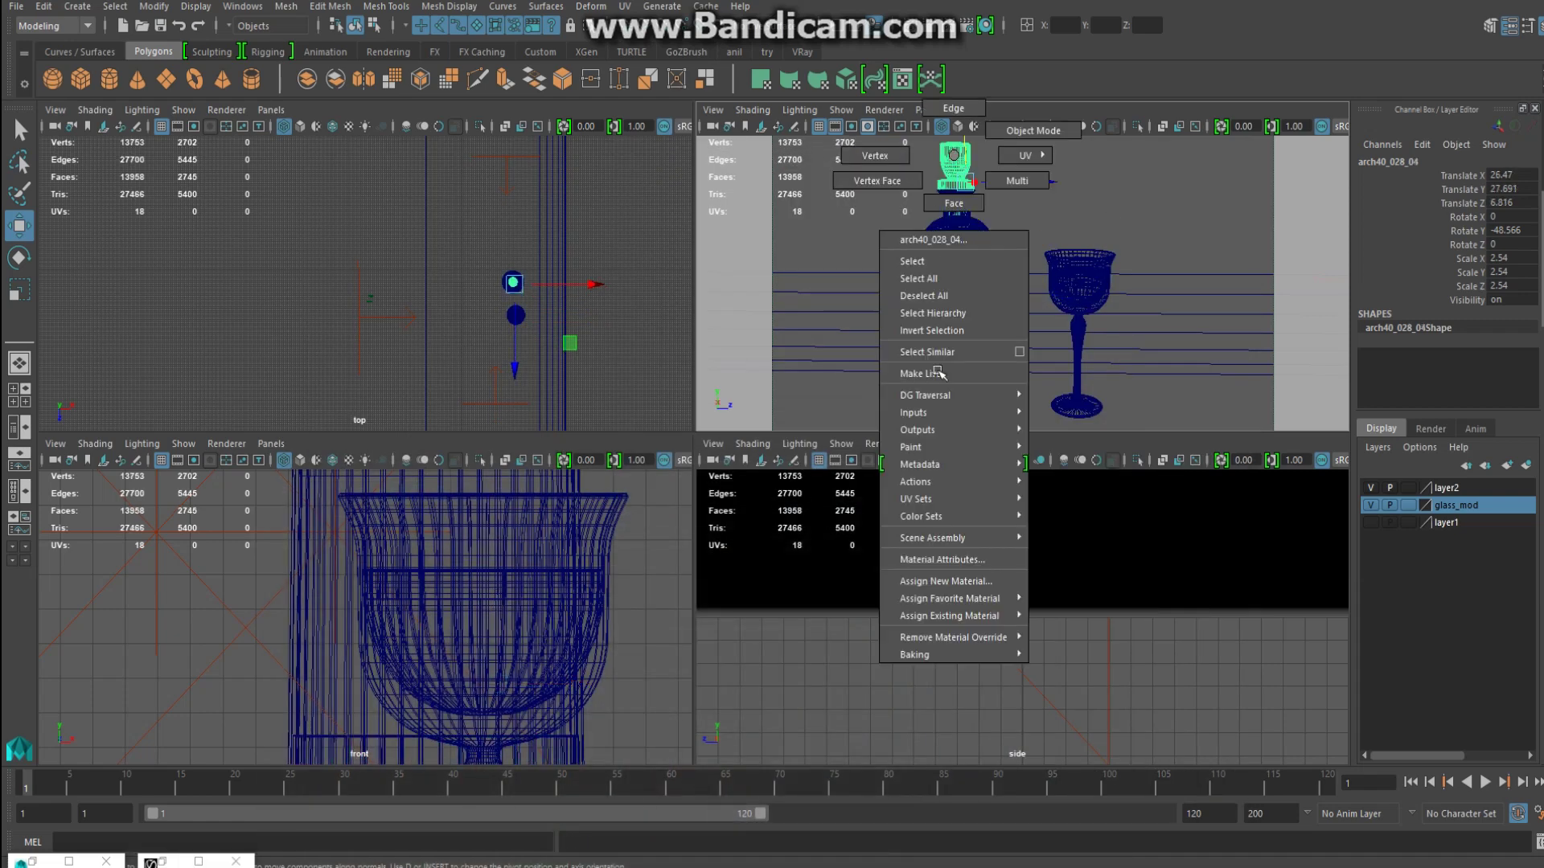
pyautogui.click(937, 584)
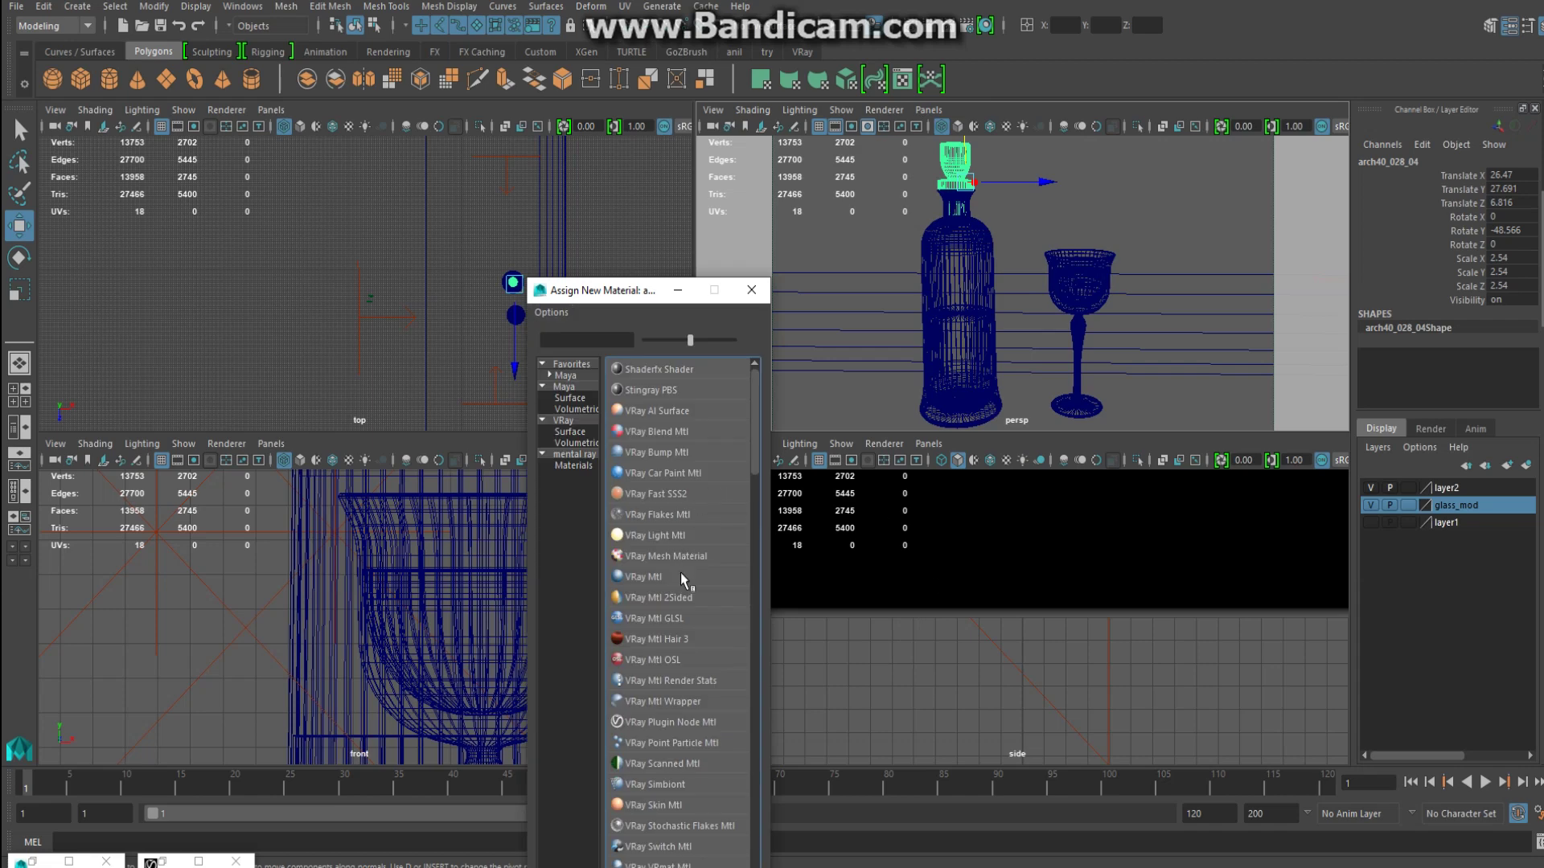
pyautogui.click(650, 576)
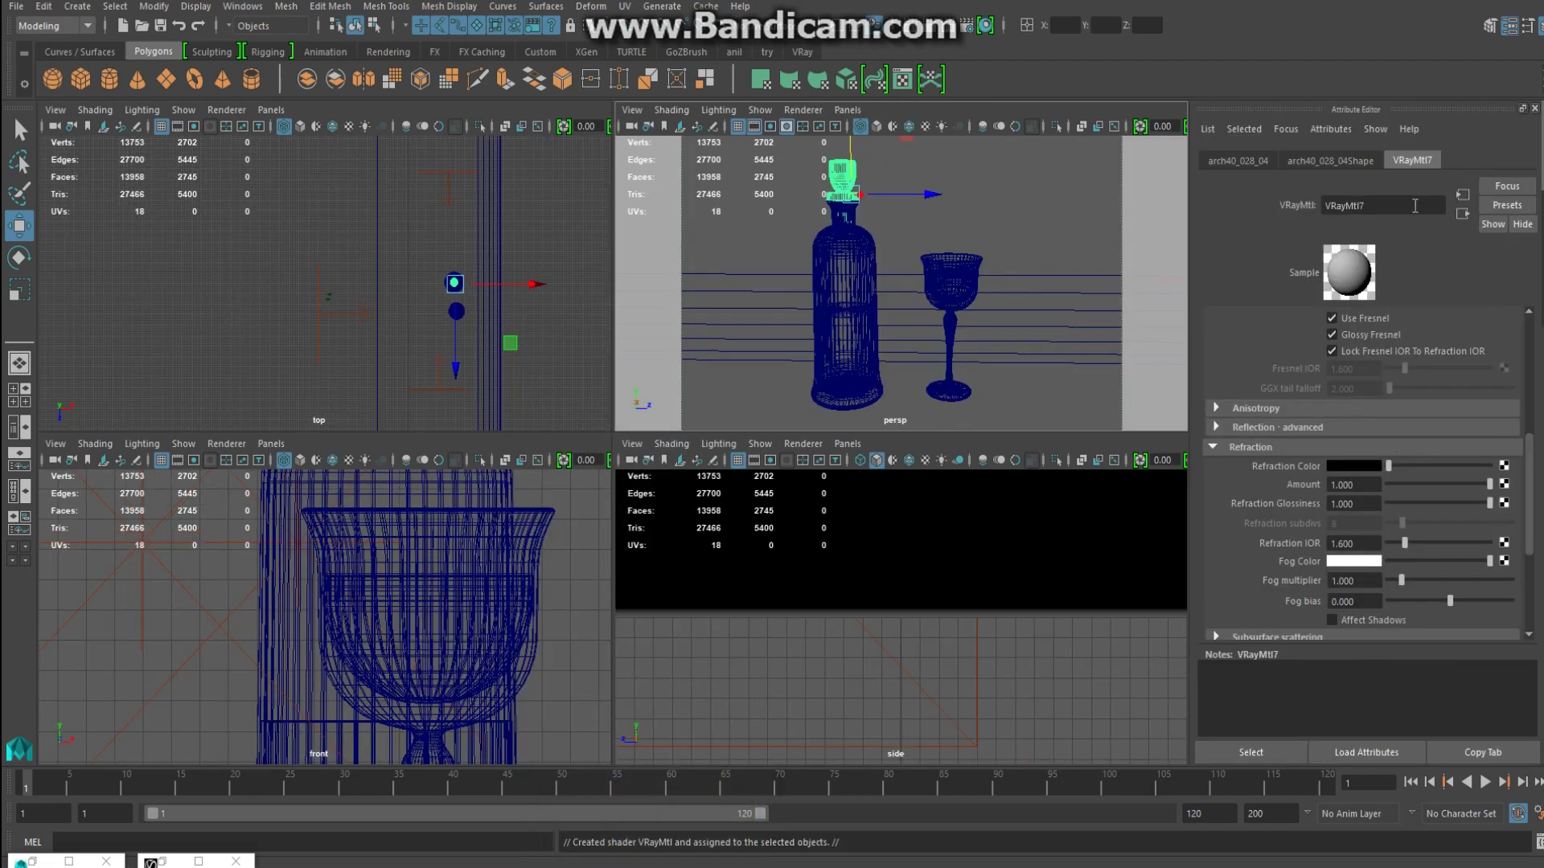
pyautogui.write('chrom')
pyautogui.write('e')
pyautogui.press('Return')
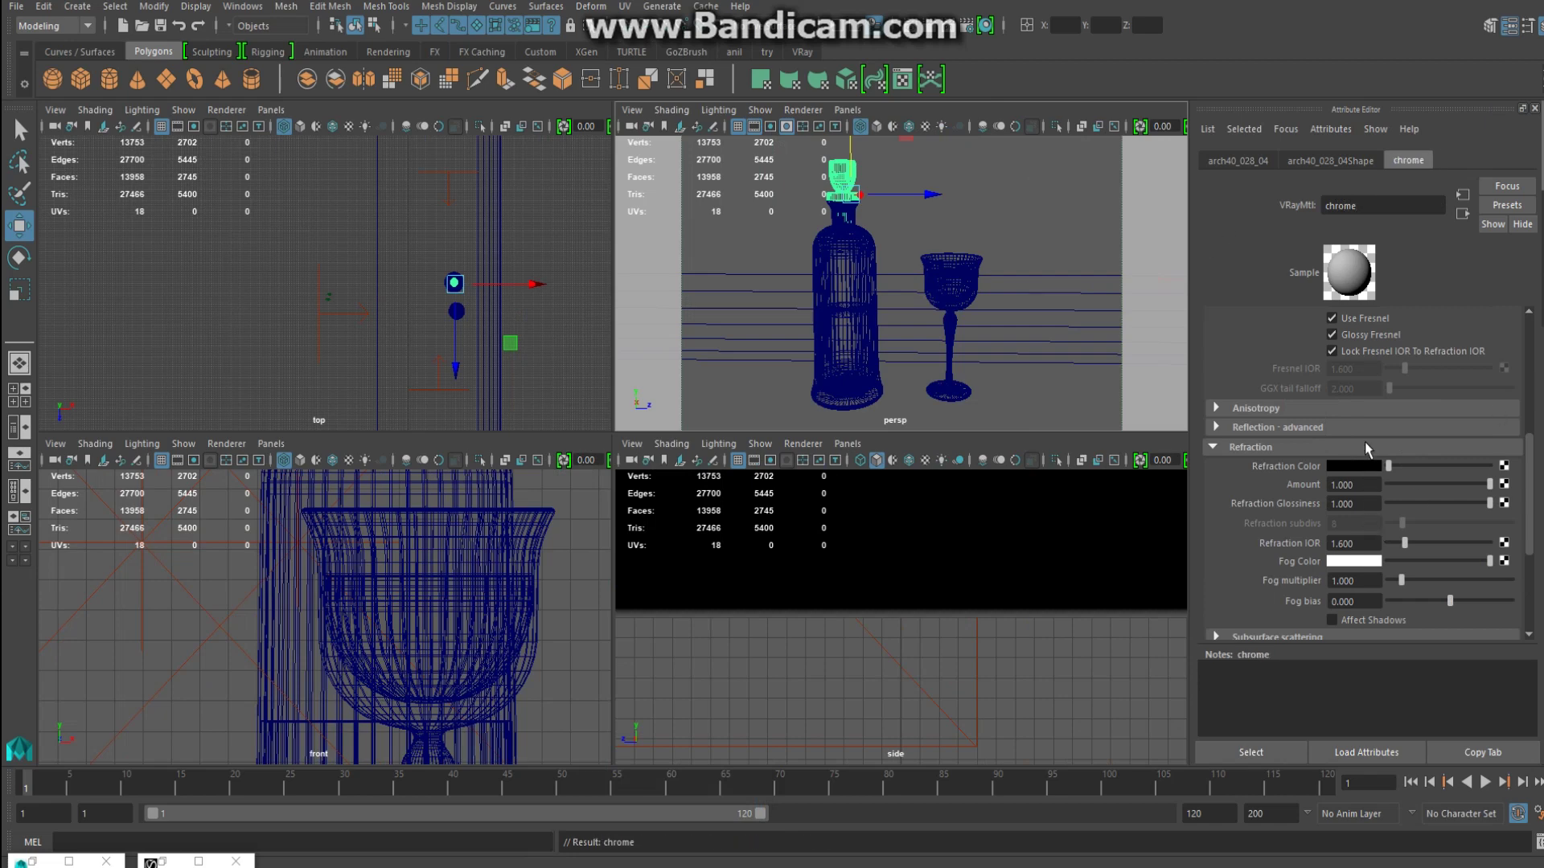
# Set the chrome material's reflection colour to white and diffuse colour to black.
pyautogui.scroll(5, 1365, 447)
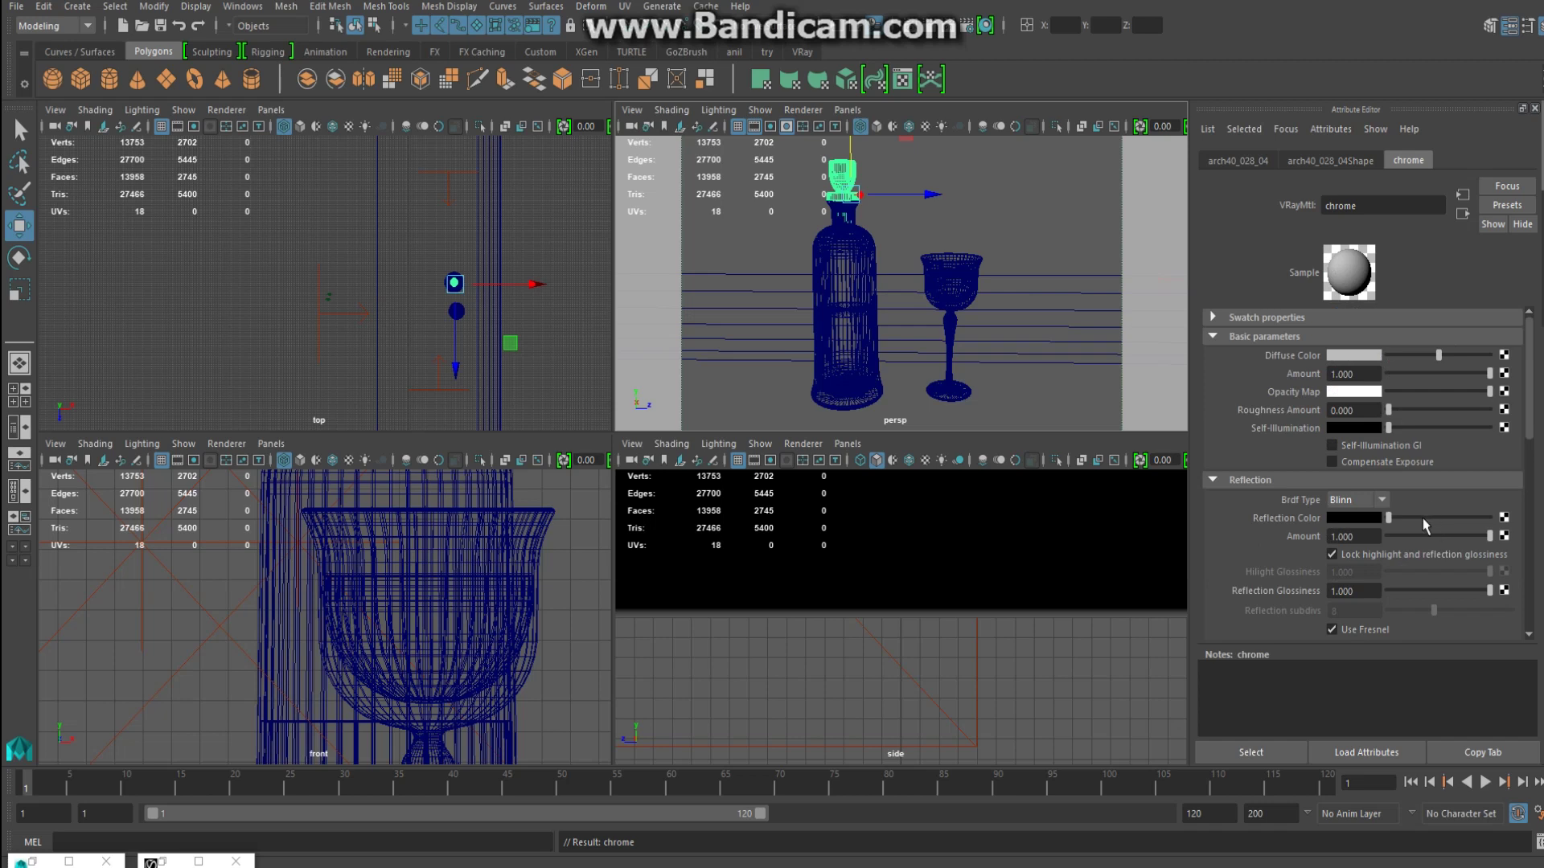
pyautogui.moveTo(1422, 518); pyautogui.dragTo(1538, 527)
pyautogui.moveTo(1438, 355); pyautogui.dragTo(1381, 355)
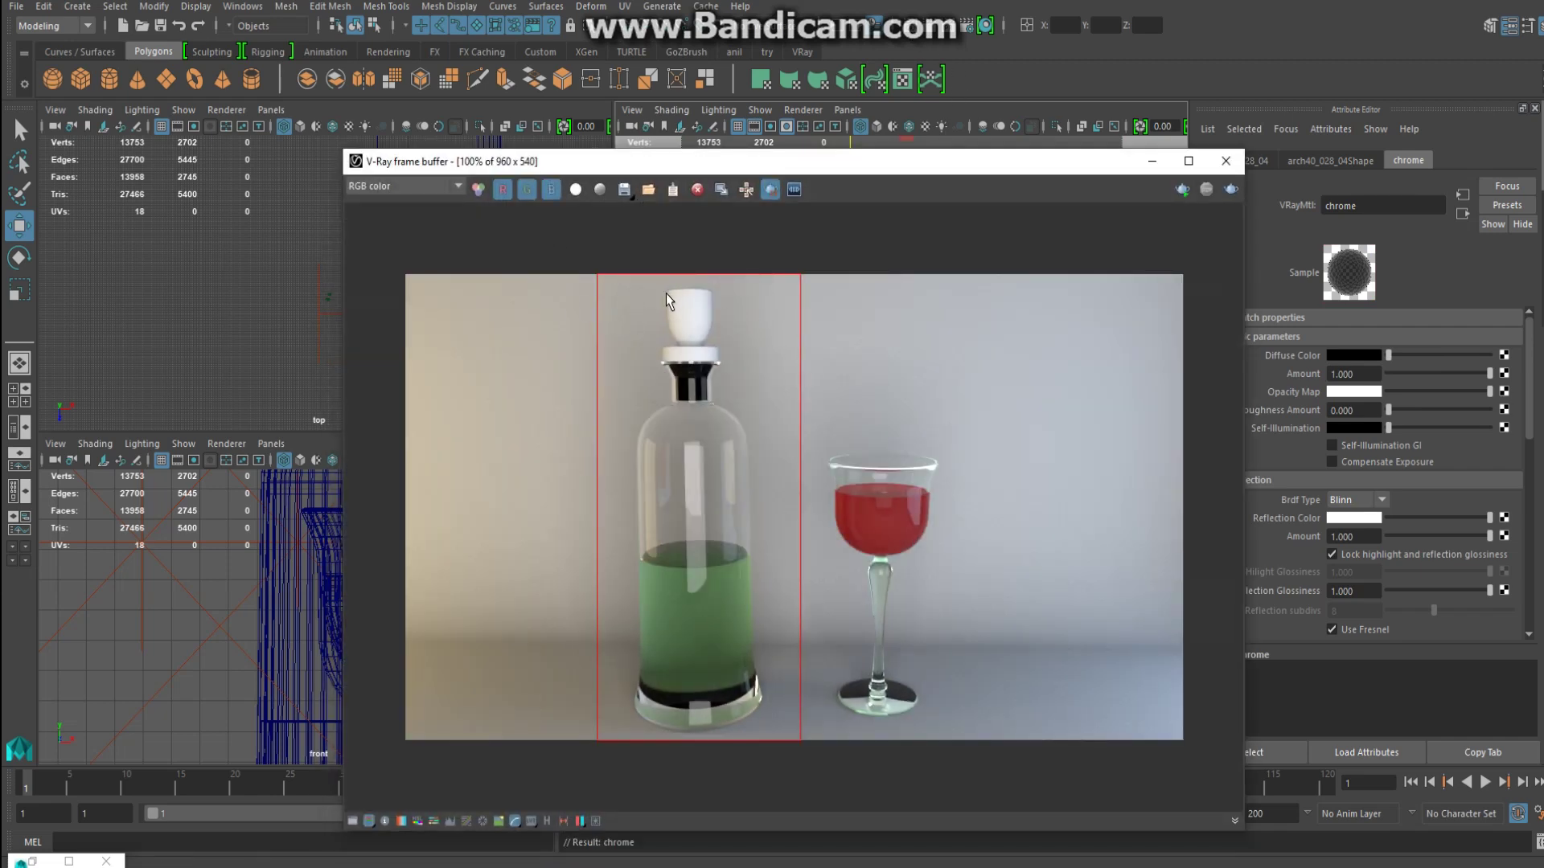
# Region-render just the bottle cap in the V-Ray frame buffer, then minimize the frame buffer.
pyautogui.click(772, 192)
pyautogui.moveTo(641, 275); pyautogui.dragTo(741, 408)
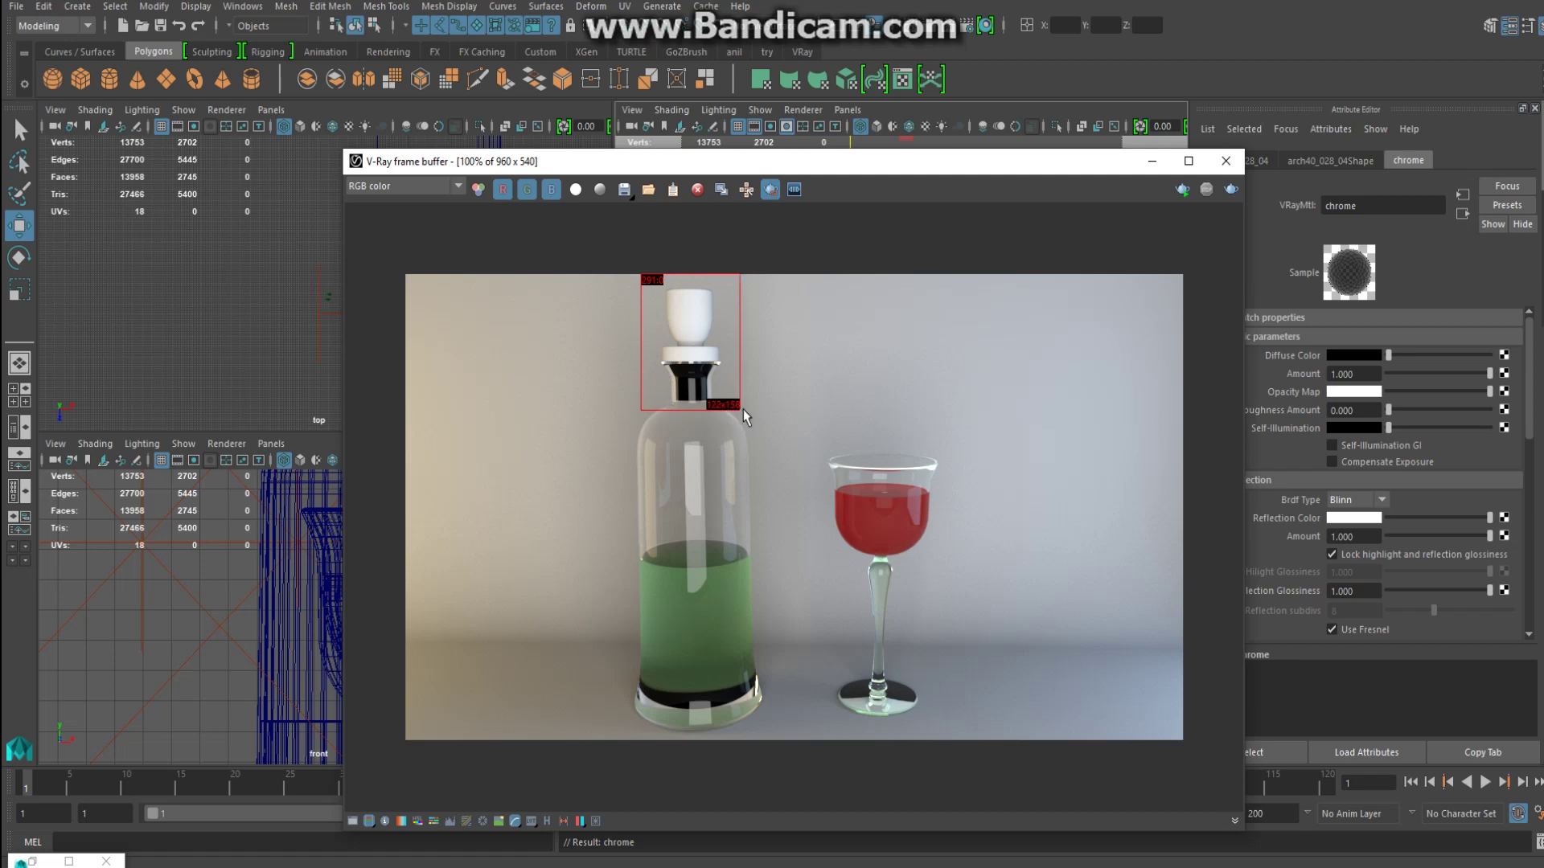
pyautogui.click(1228, 189)
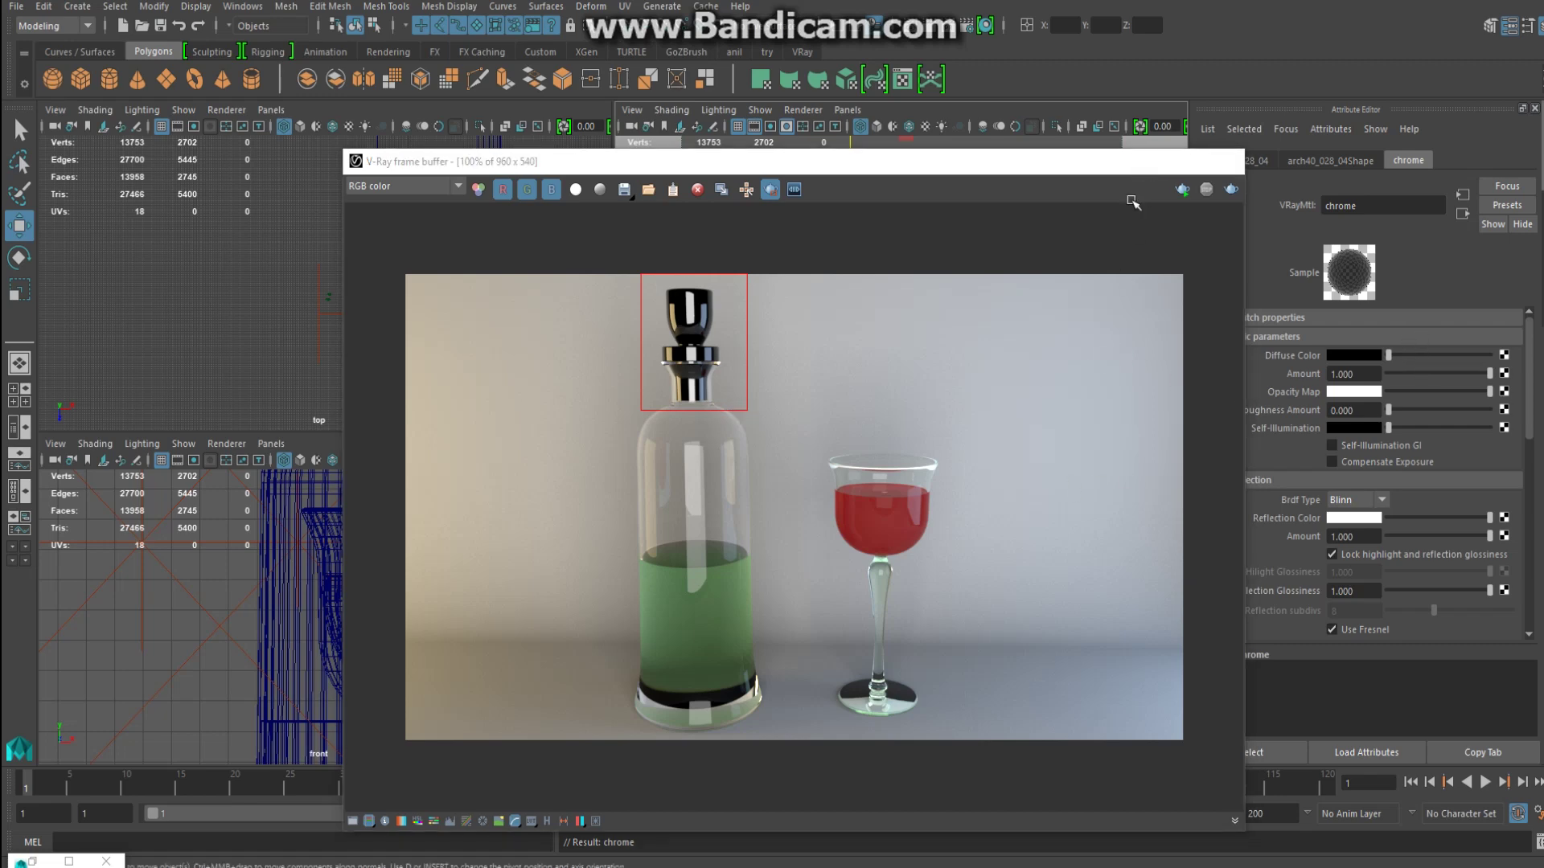
pyautogui.click(1151, 161)
# Set the wine glass's glass1 material diffuse colour to black.
pyautogui.rightClick(971, 260)
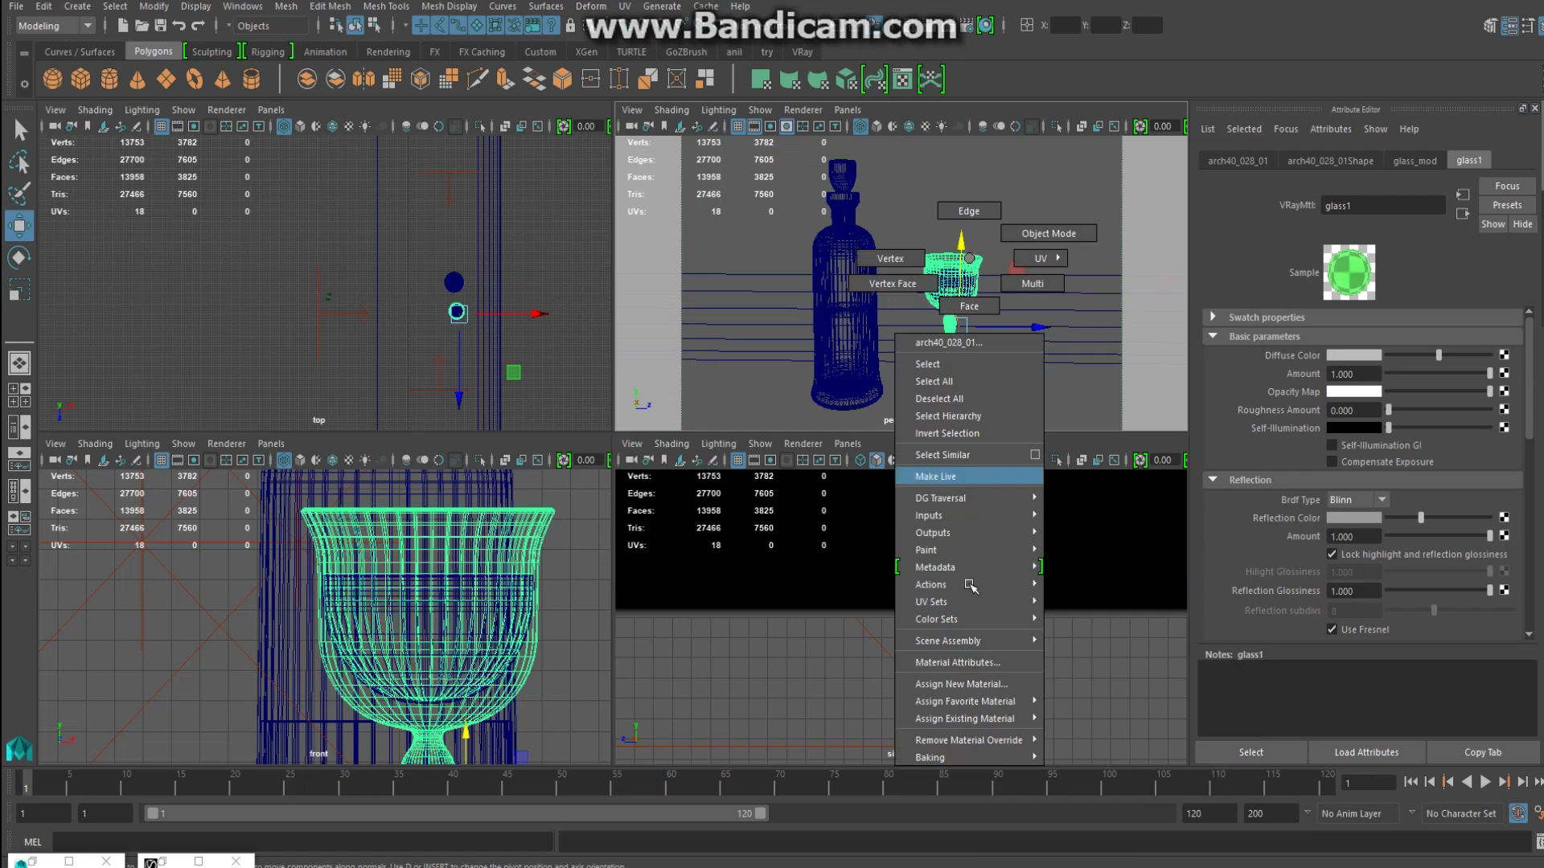
pyautogui.click(965, 659)
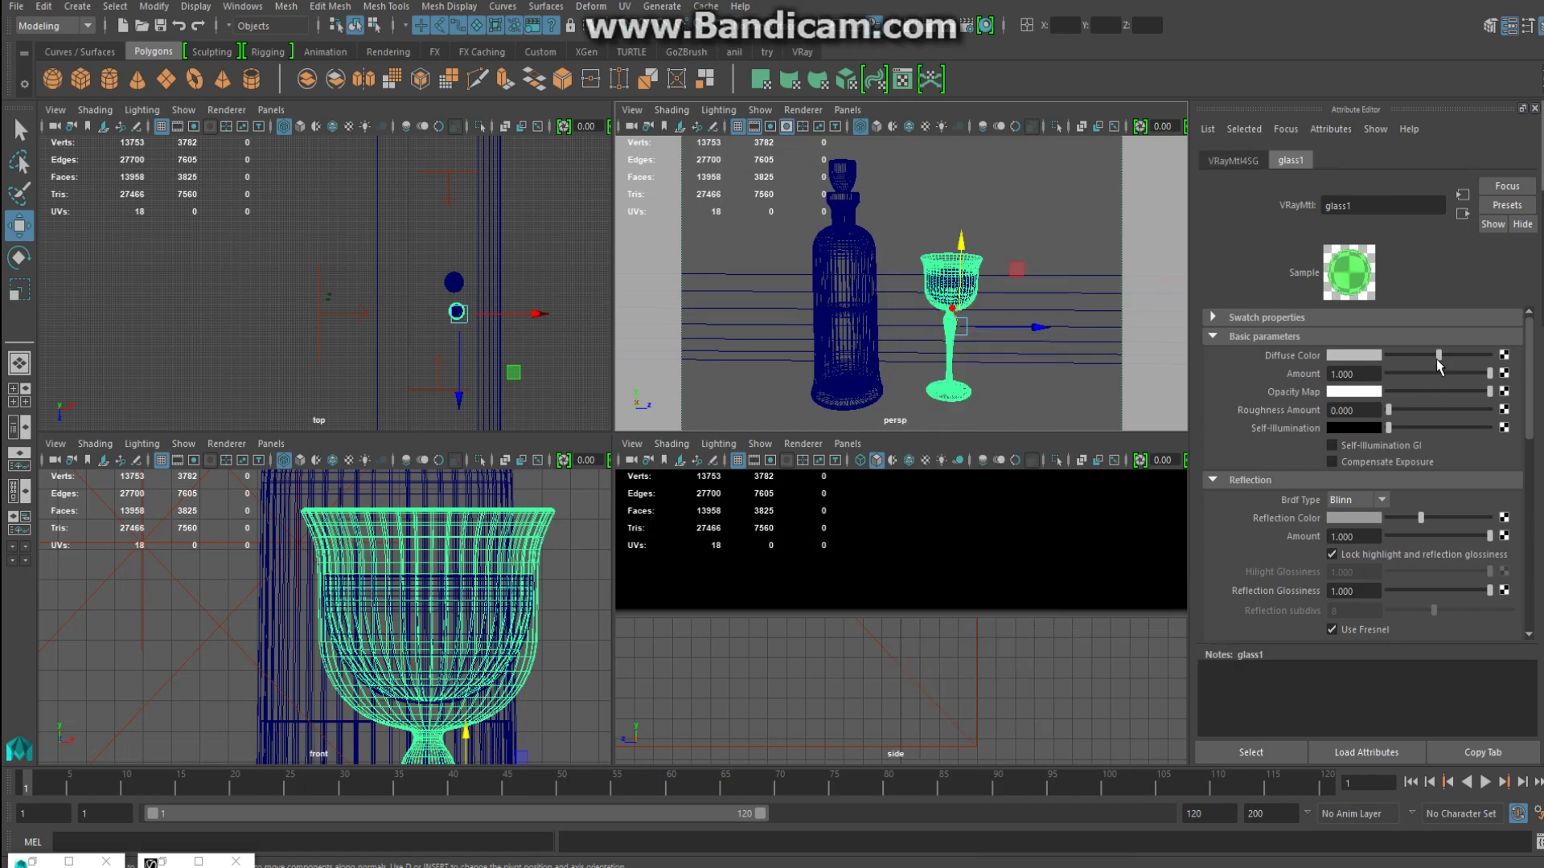
pyautogui.moveTo(1438, 356); pyautogui.dragTo(1359, 358)
# Render the scene and bring back the V-Ray frame buffer.
pyautogui.click(910, 24)
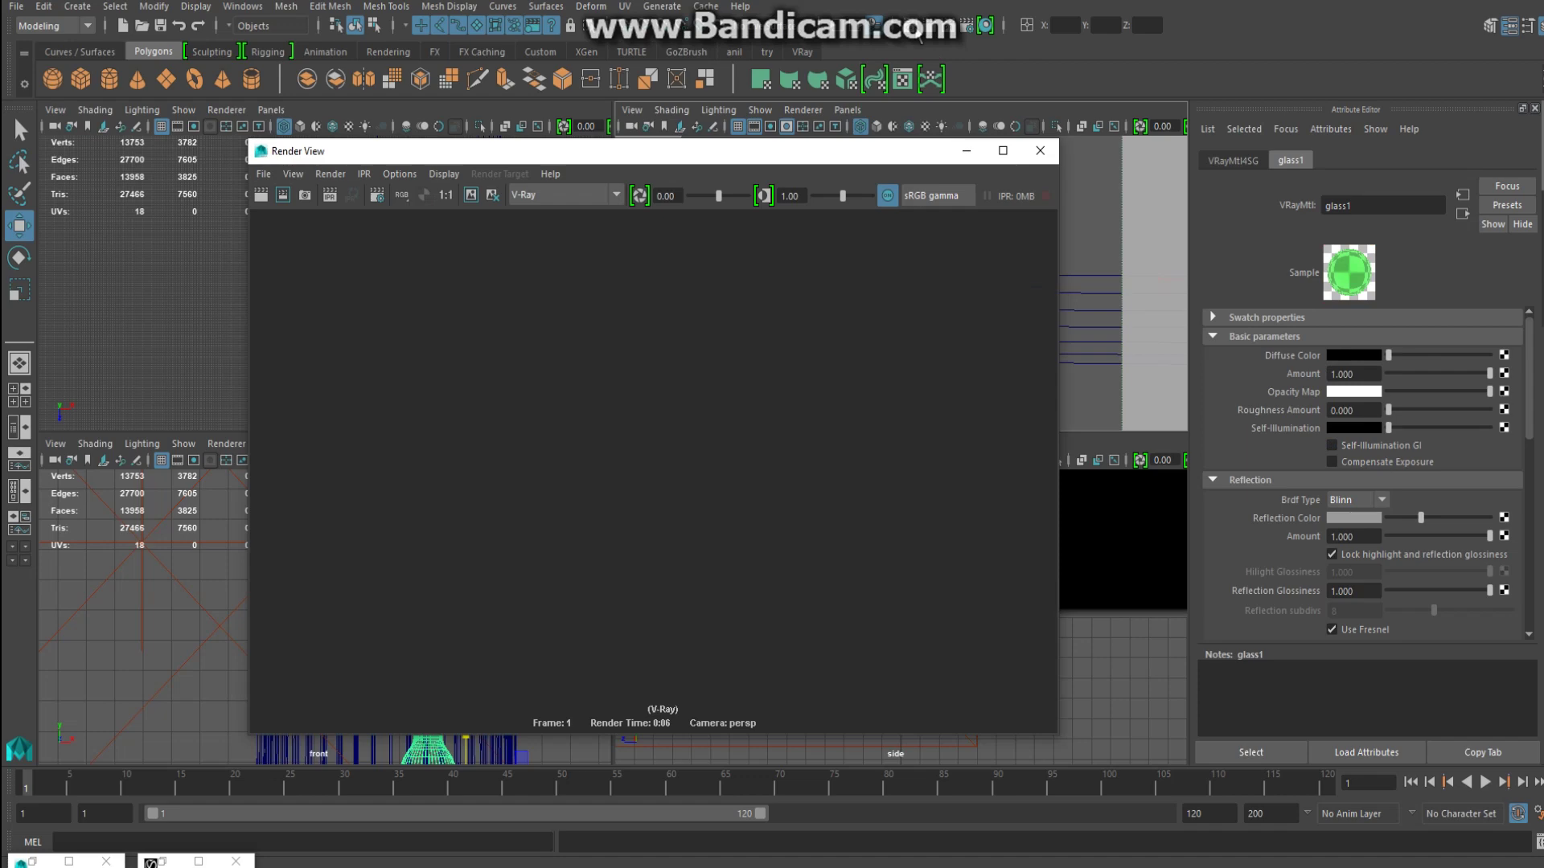
pyautogui.click(966, 151)
pyautogui.click(165, 862)
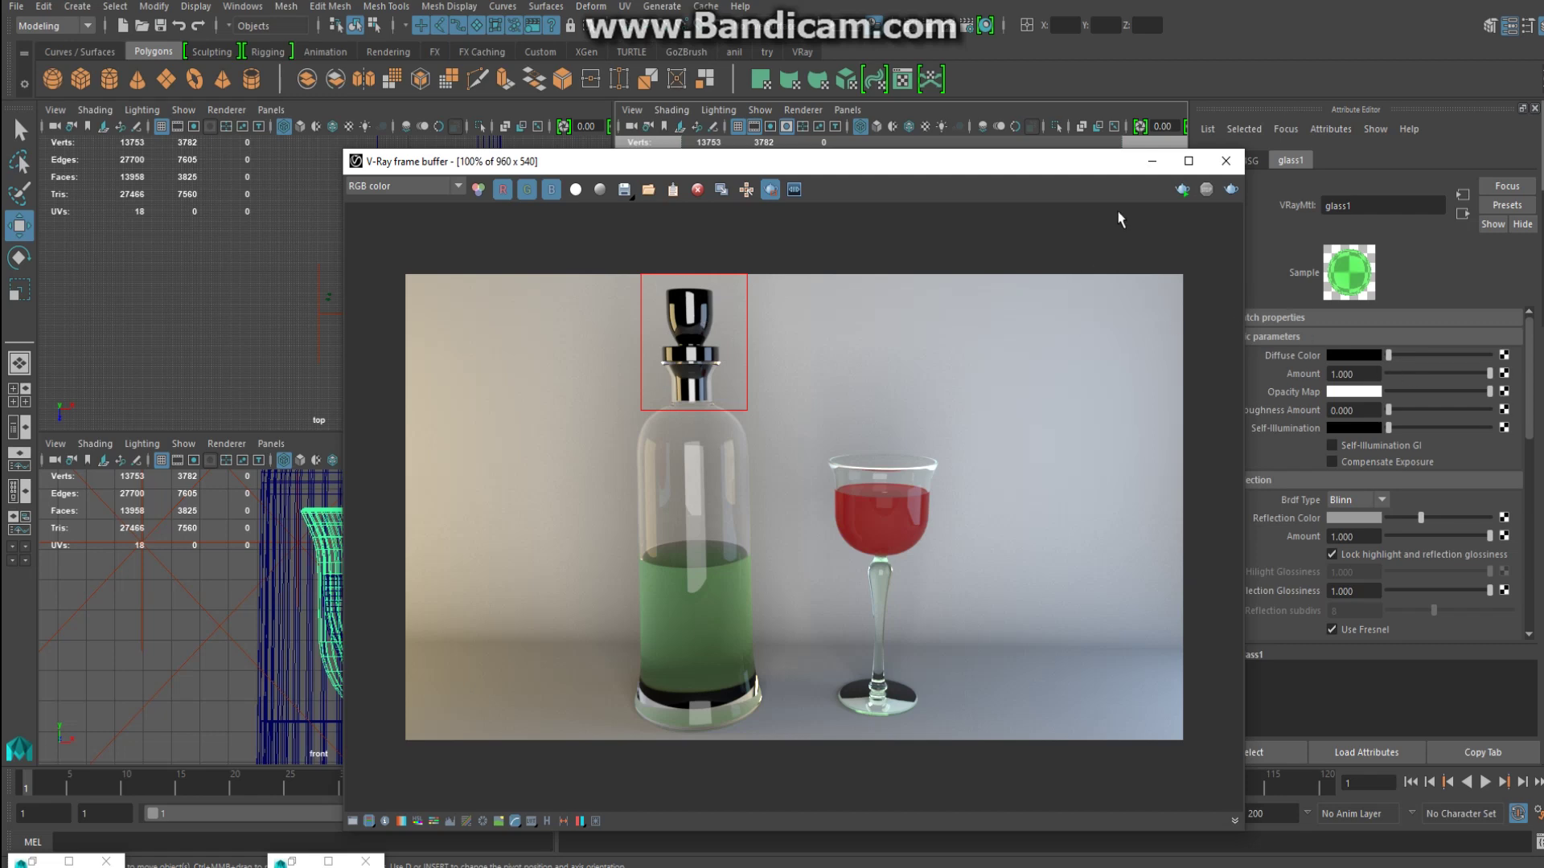
# Give the chrome cap a blue diffuse from Color History, render, and tone reflection to light grey.
pyautogui.click(1153, 161)
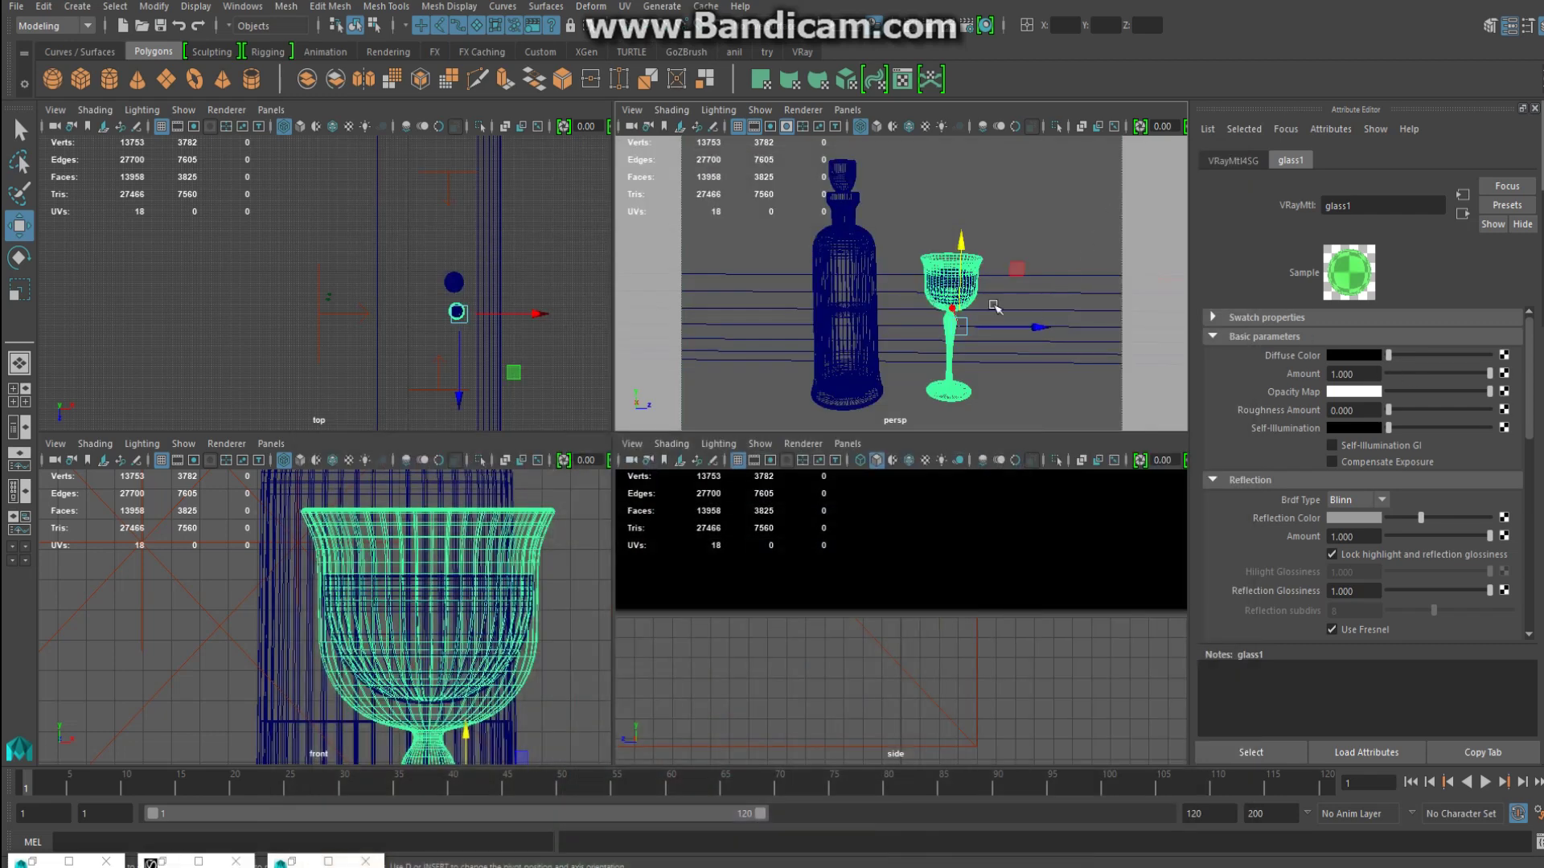
pyautogui.click(847, 167)
pyautogui.rightClick(846, 167)
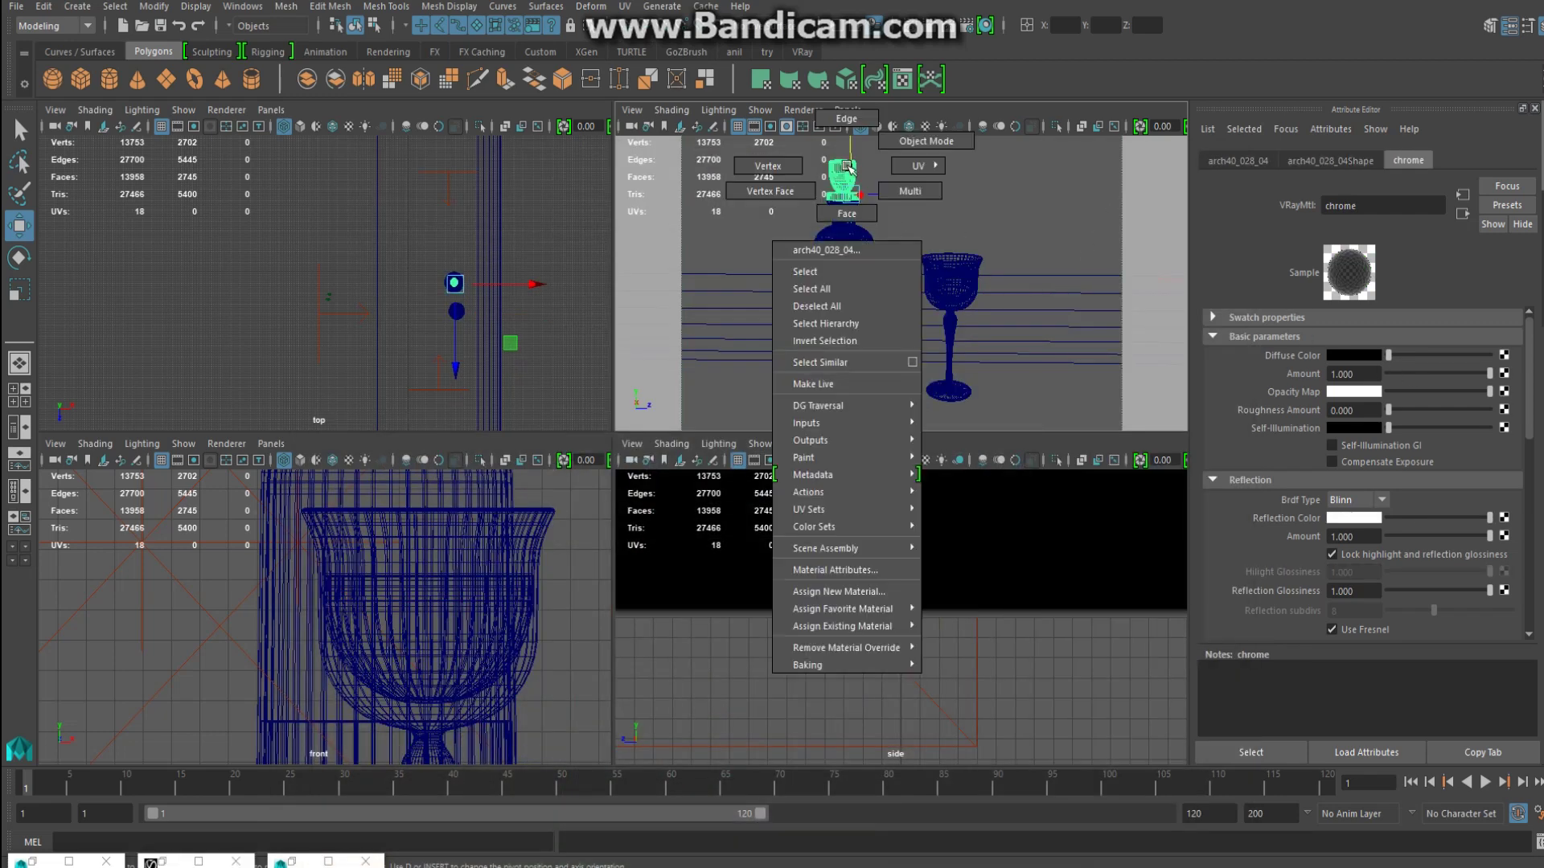
pyautogui.click(846, 166)
pyautogui.click(1365, 357)
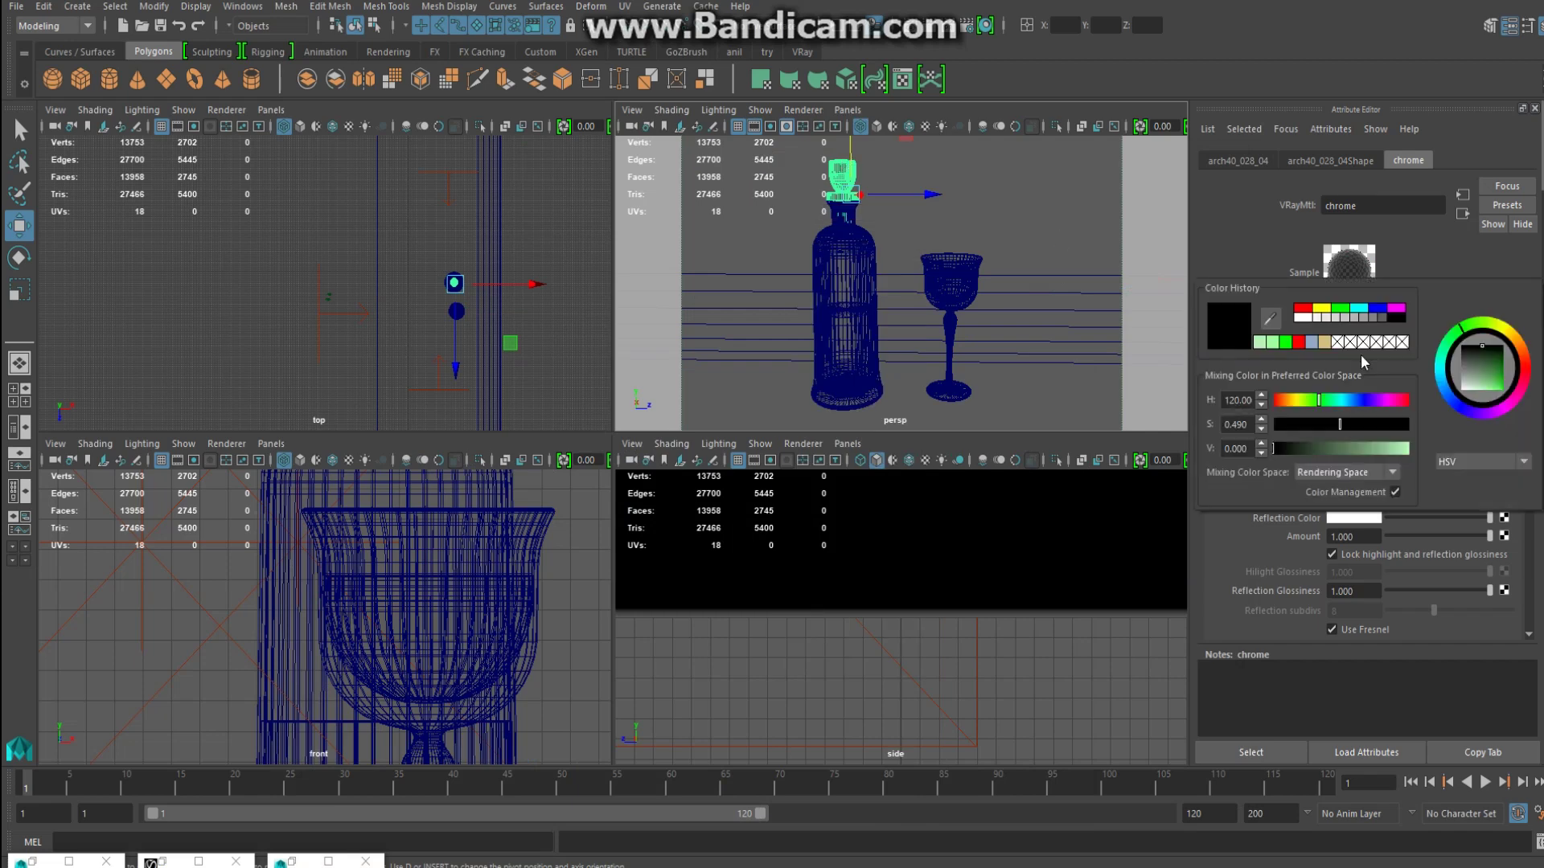
pyautogui.click(1376, 310)
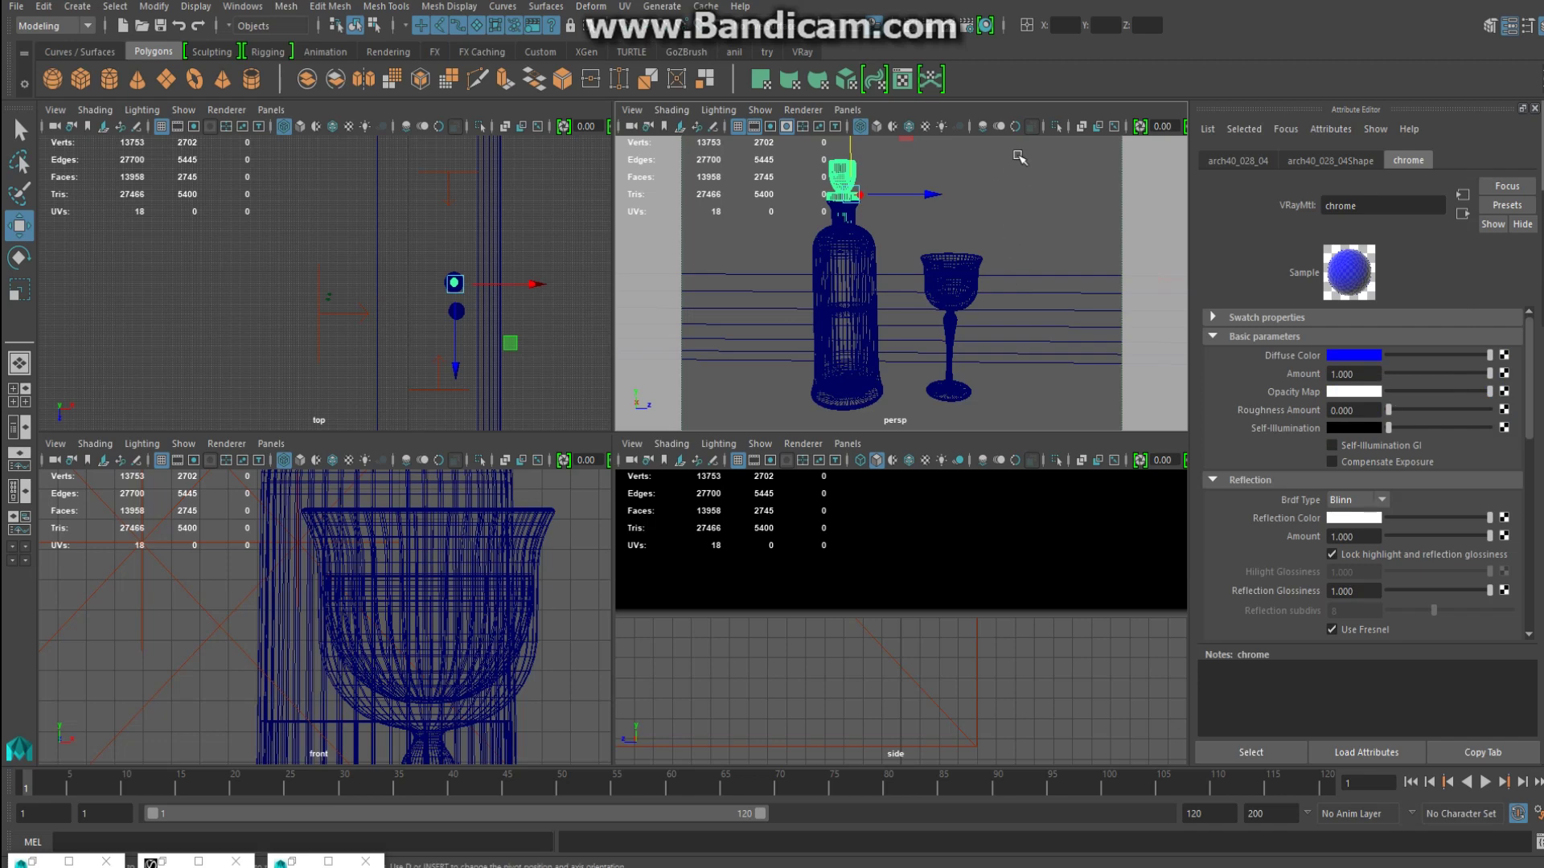
pyautogui.click(930, 79)
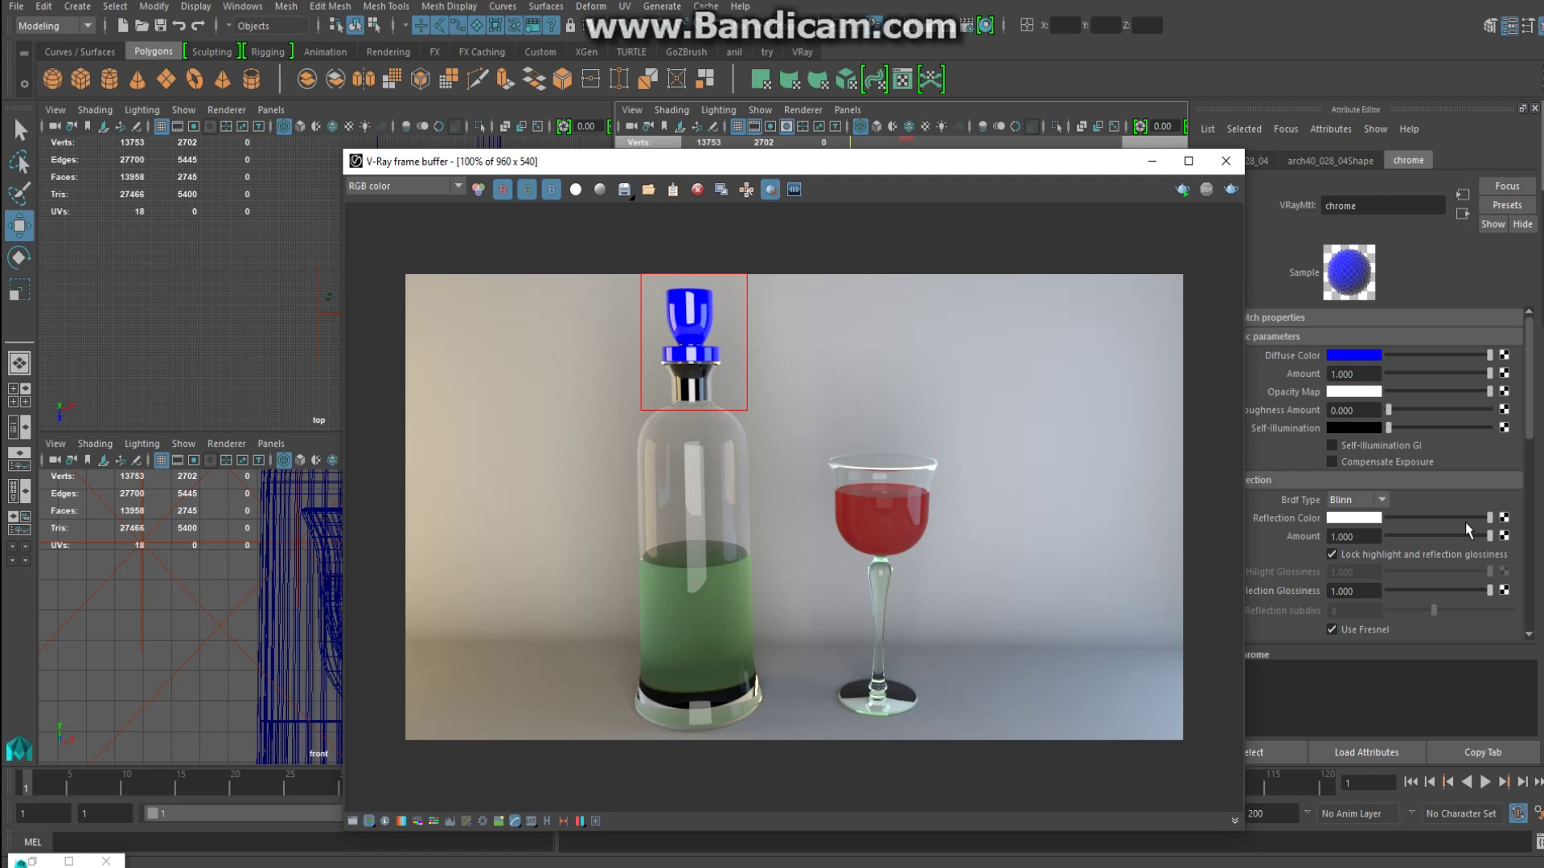
pyautogui.moveTo(1478, 518); pyautogui.dragTo(1430, 523)
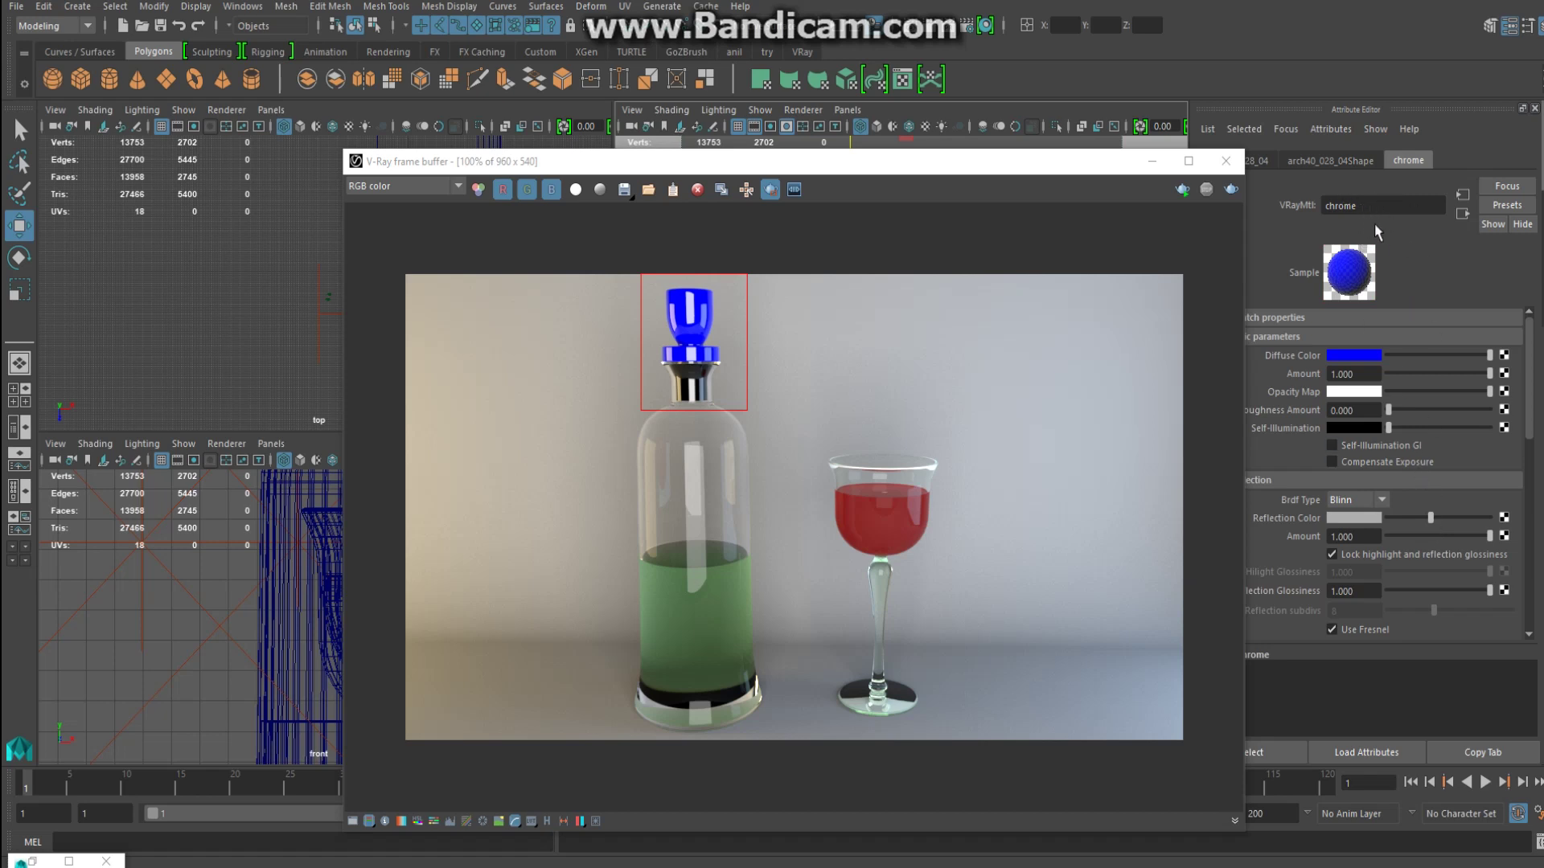
# Rename the cap material to chrome_color_ref and re-render the cap region.
pyautogui.click(1370, 203)
pyautogui.write('ef')
pyautogui.click(1231, 189)
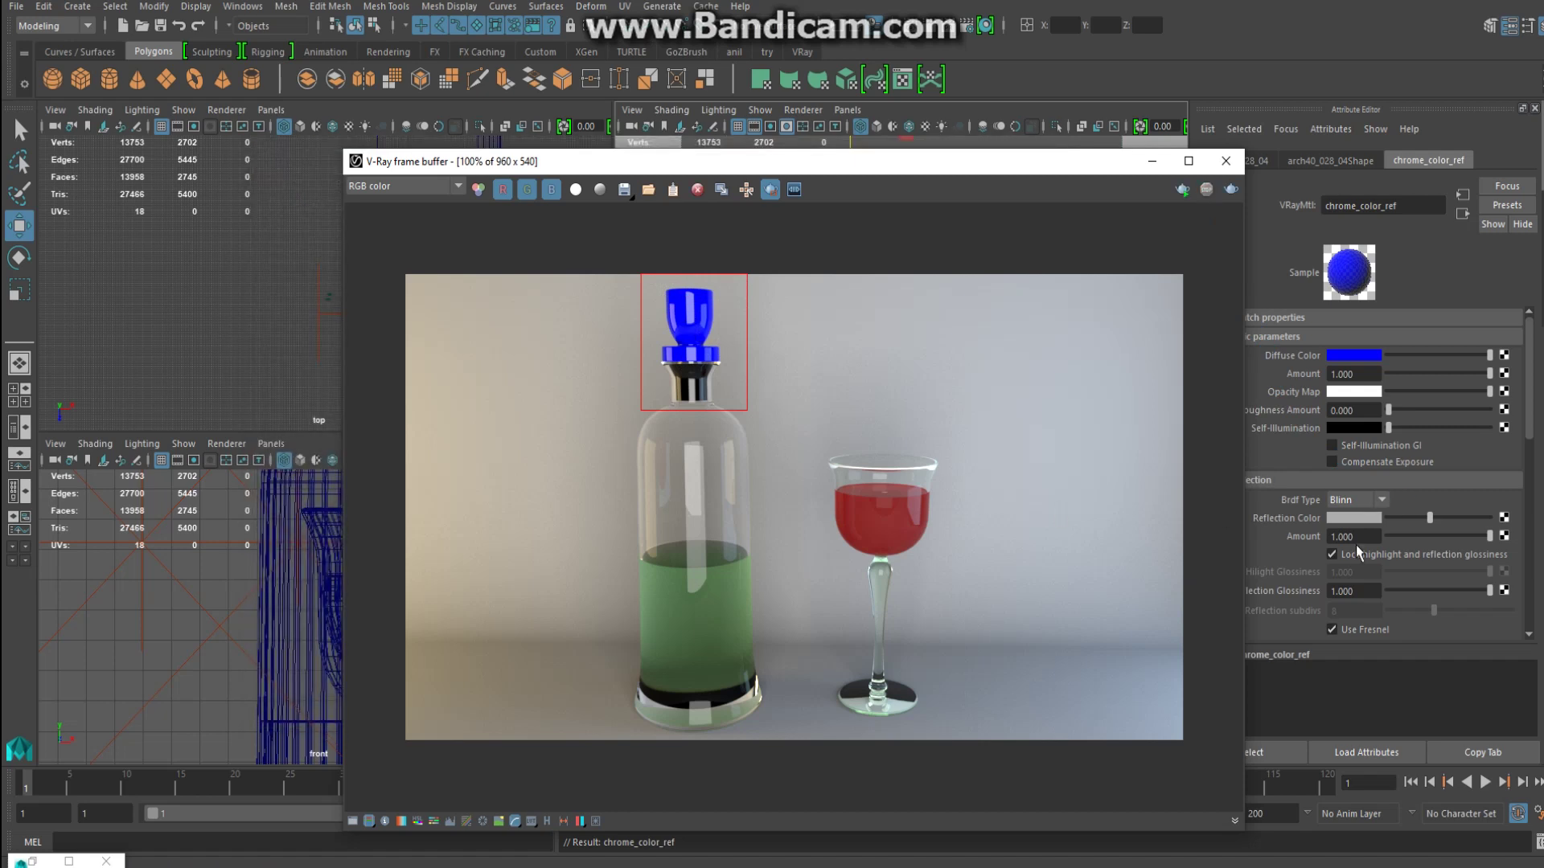
# Lower reflection amount, unlock and reduce highlight glossiness to 0.699, then render the whole image.
pyautogui.moveTo(1489, 535); pyautogui.dragTo(1460, 538)
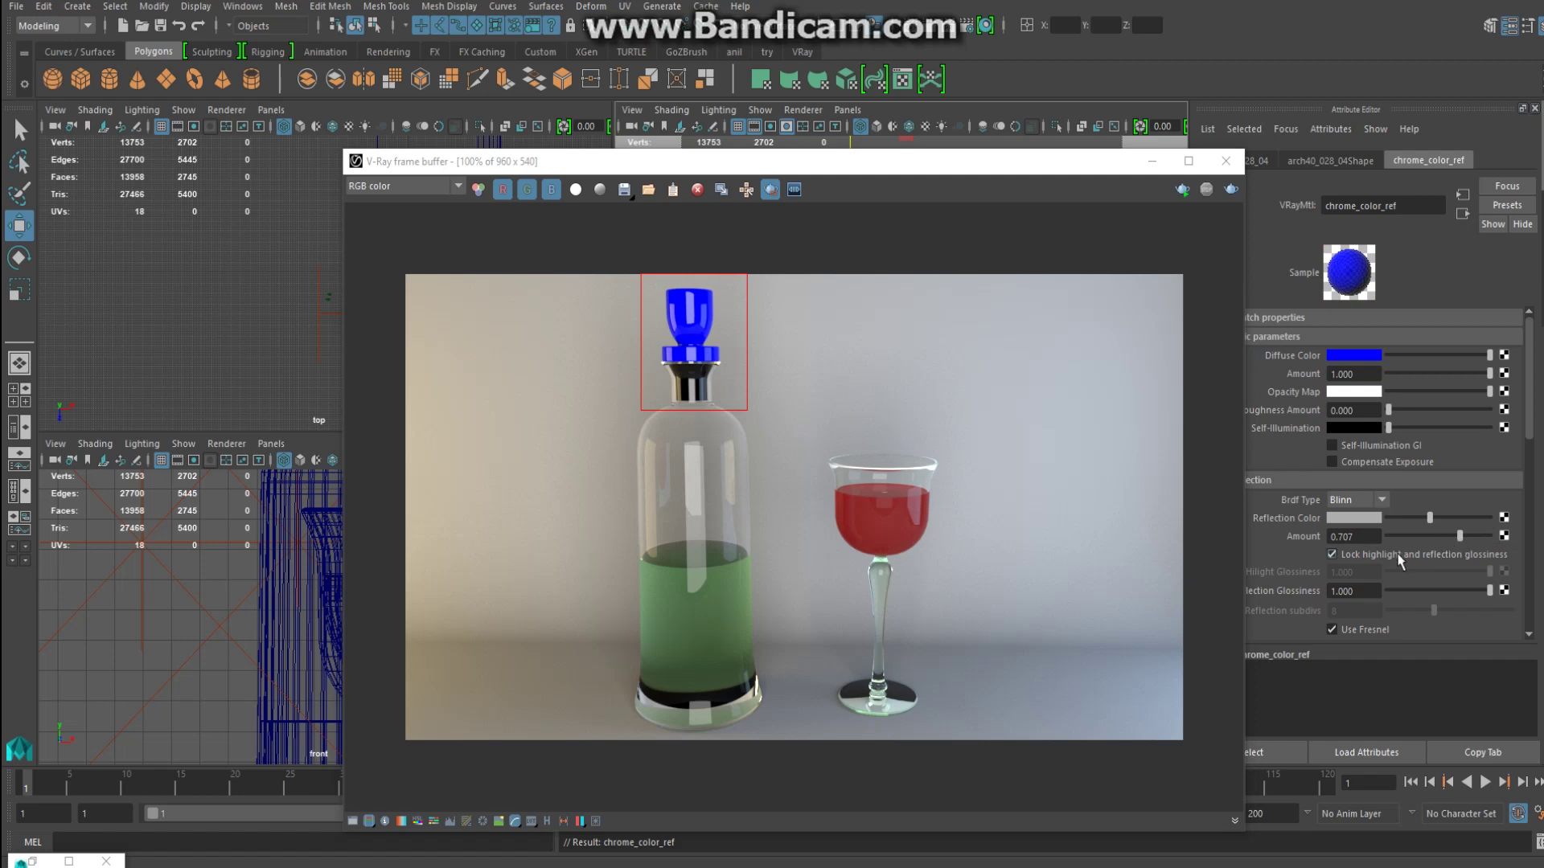
pyautogui.click(1348, 555)
pyautogui.moveTo(1489, 570)
pyautogui.mouseDown()
pyautogui.moveTo(1454, 573)
pyautogui.moveTo(1475, 537)
pyautogui.moveTo(1466, 591)
pyautogui.mouseUp()
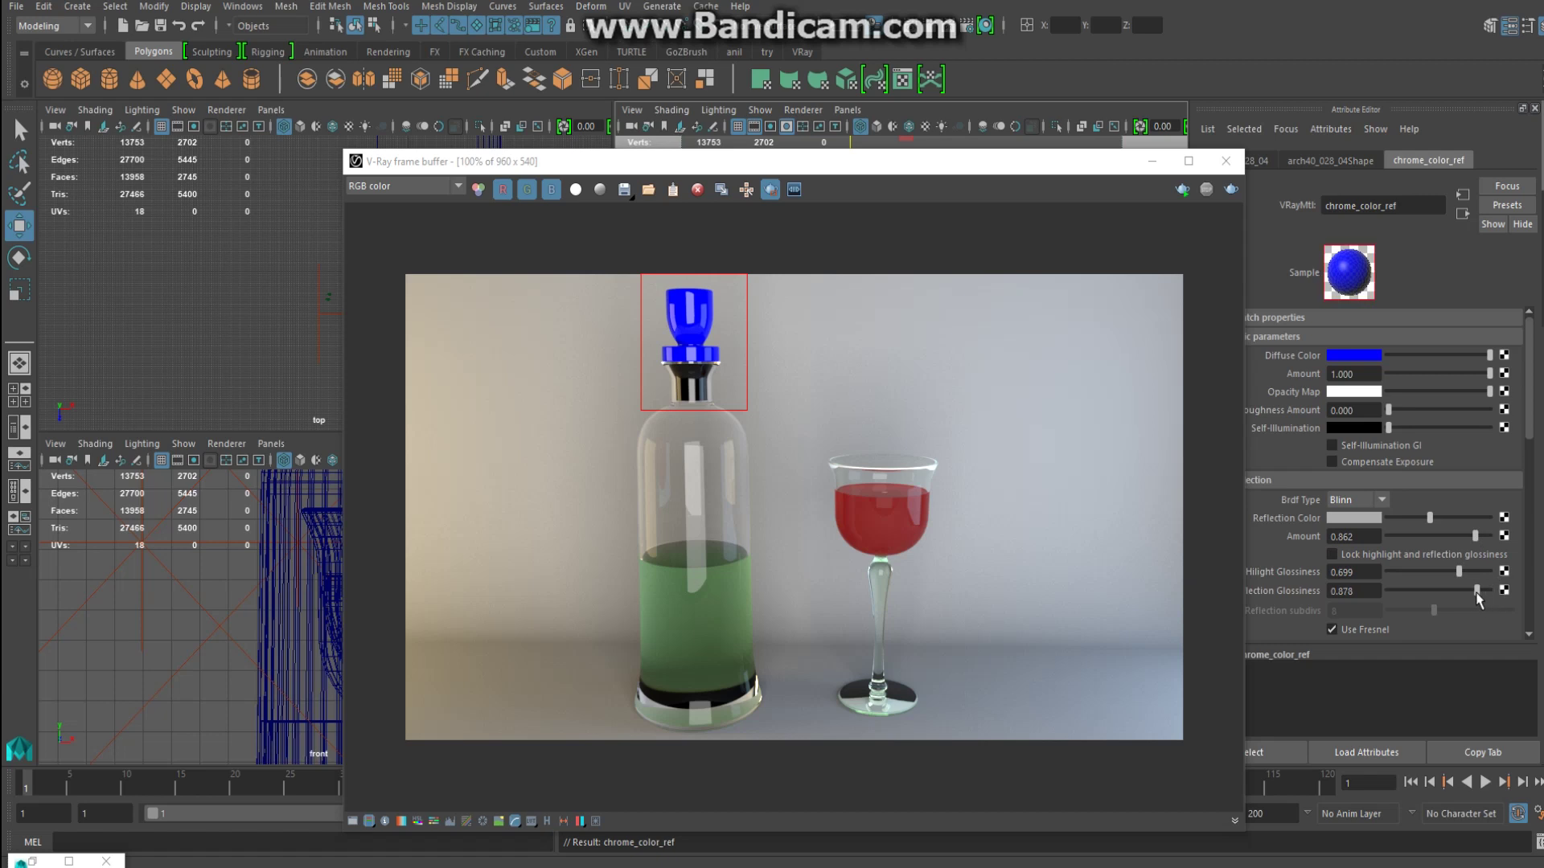
pyautogui.click(1230, 189)
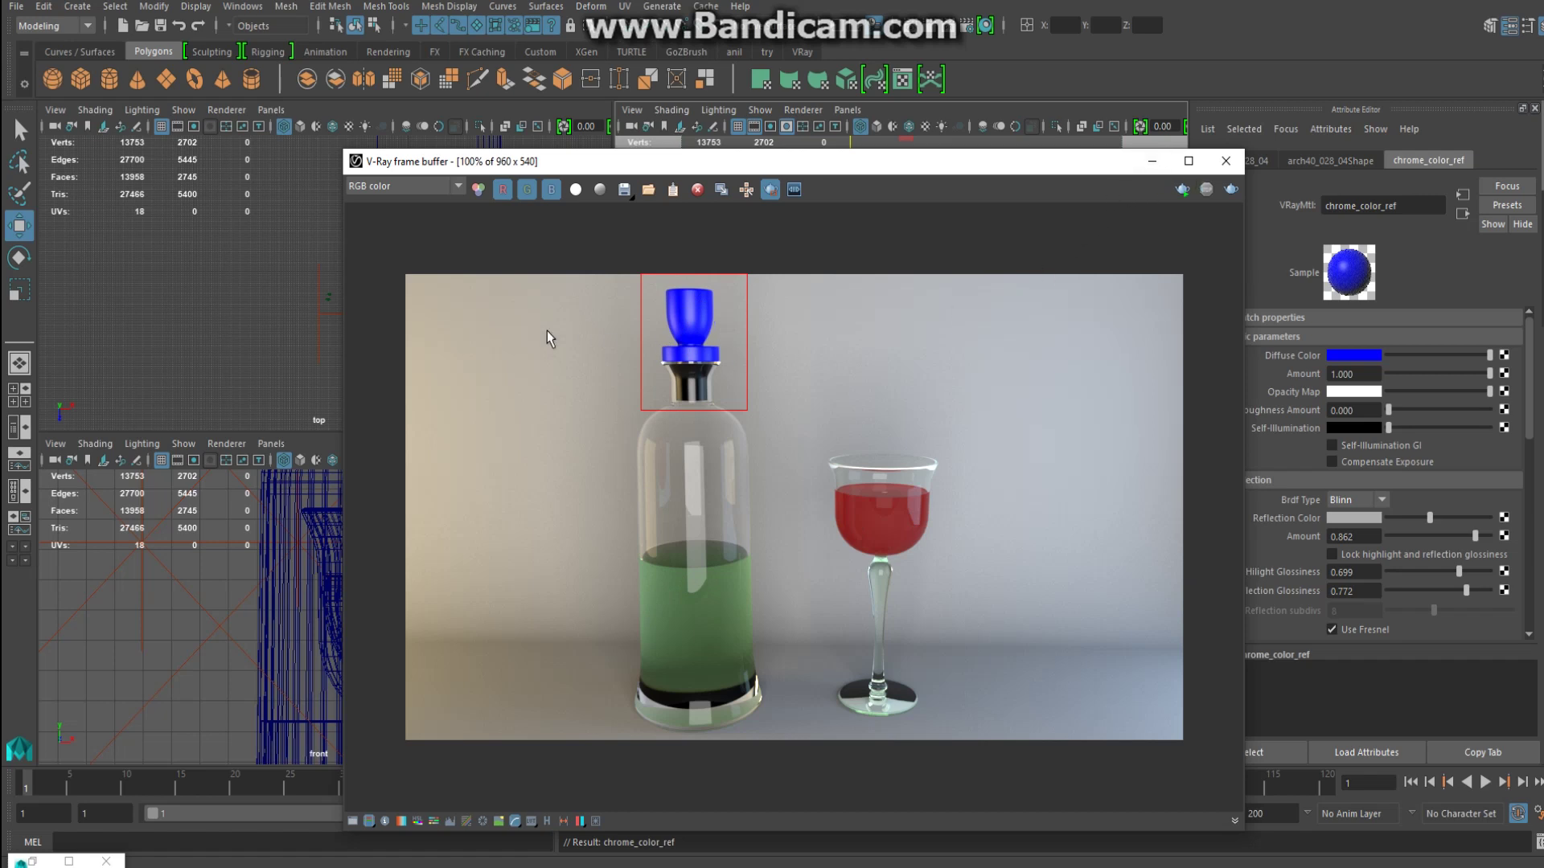
pyautogui.moveTo(399, 265); pyautogui.dragTo(1187, 743)
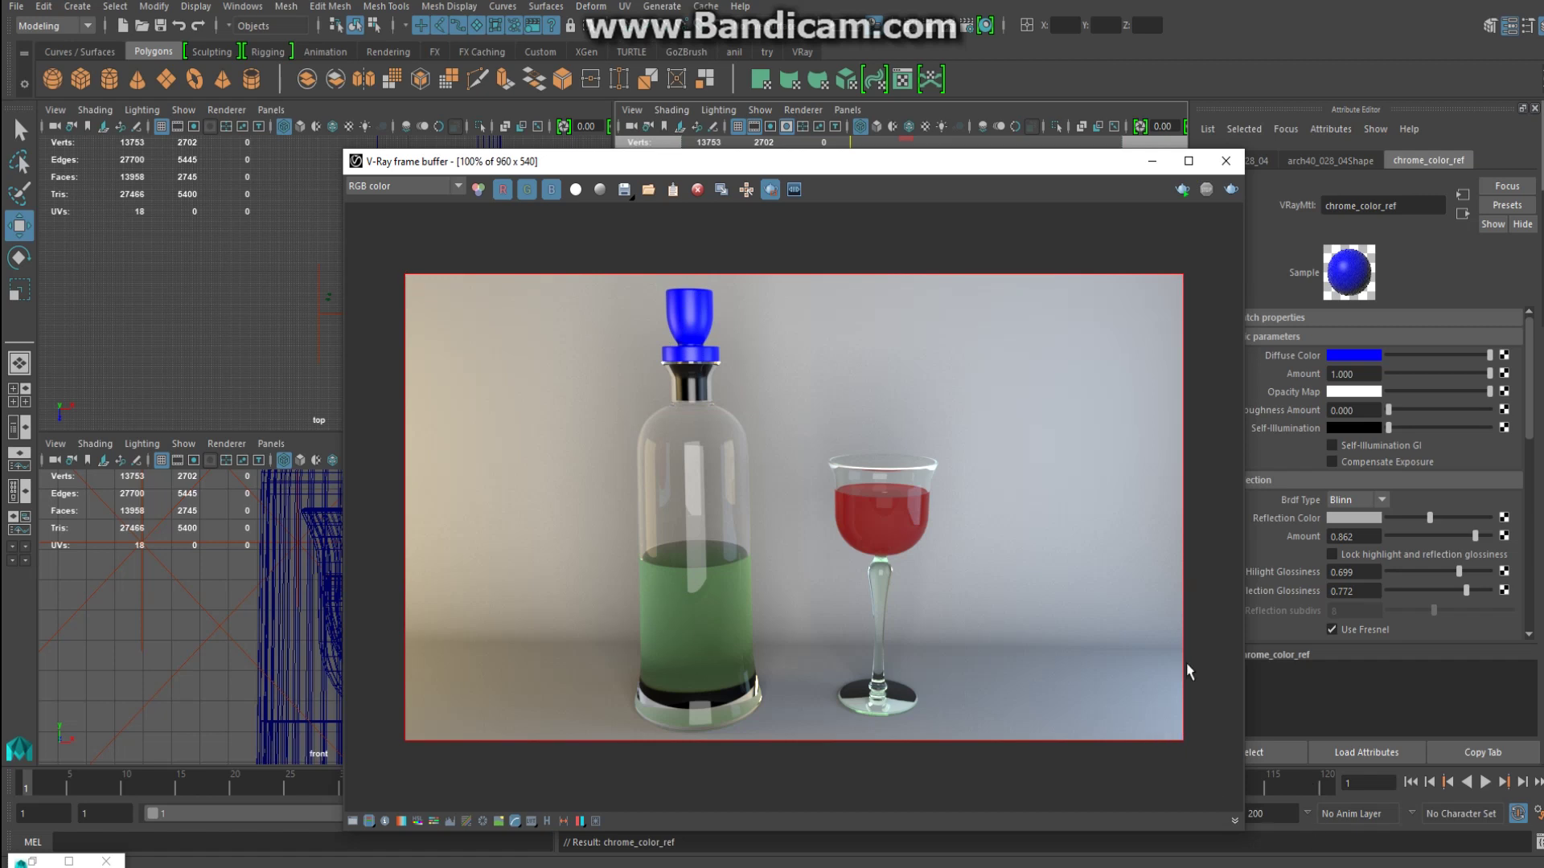